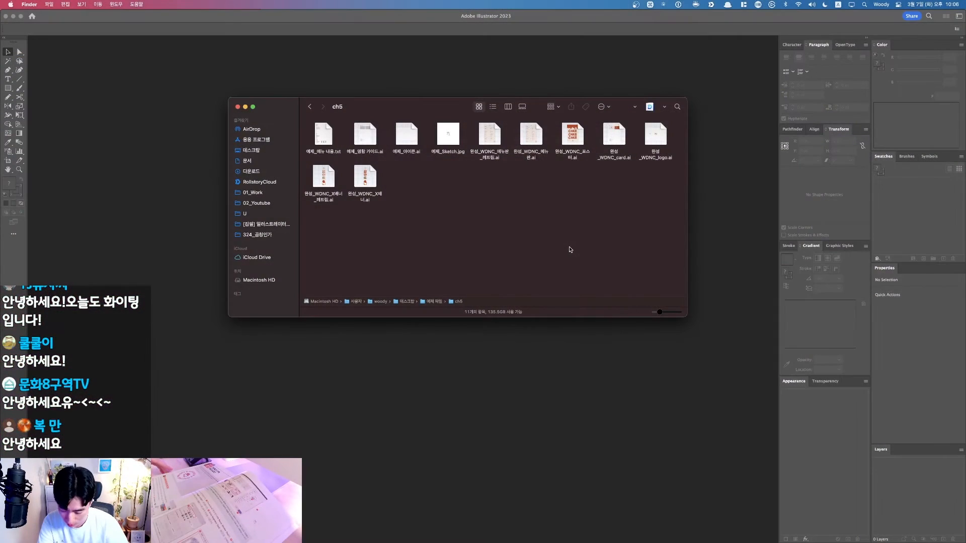
Create a new A4 print document in Illustrator in landscape orientation, 297 x 210 mm, with CMYK color
{"action": "left_click", "coordinate": [463, 400]}
{"action": "key", "text": "super+n"}
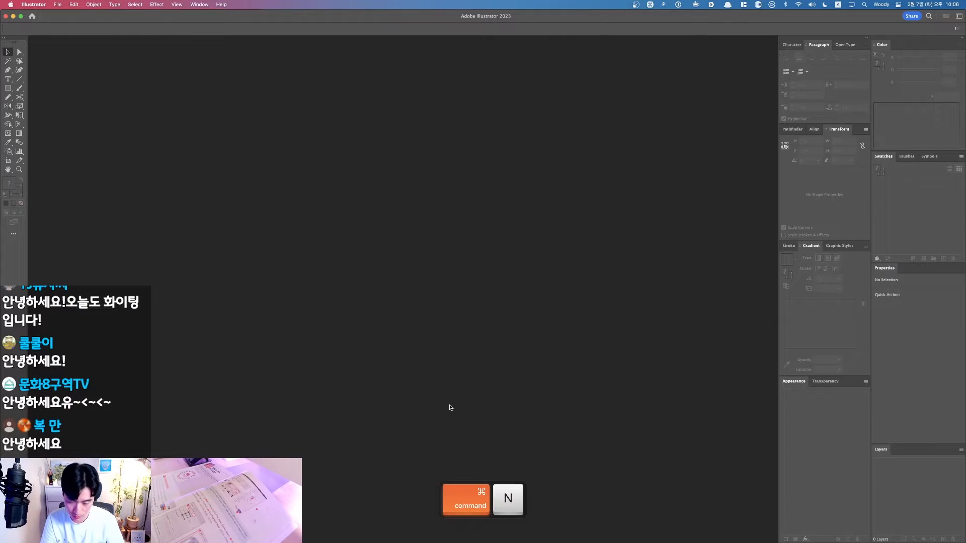
{"action": "left_click", "coordinate": [426, 165]}
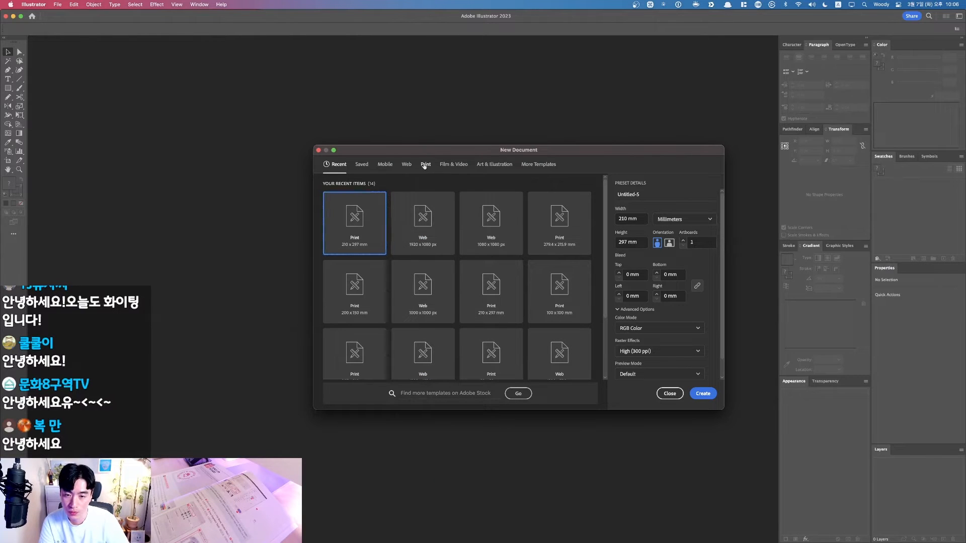
{"action": "left_click", "coordinate": [417, 216]}
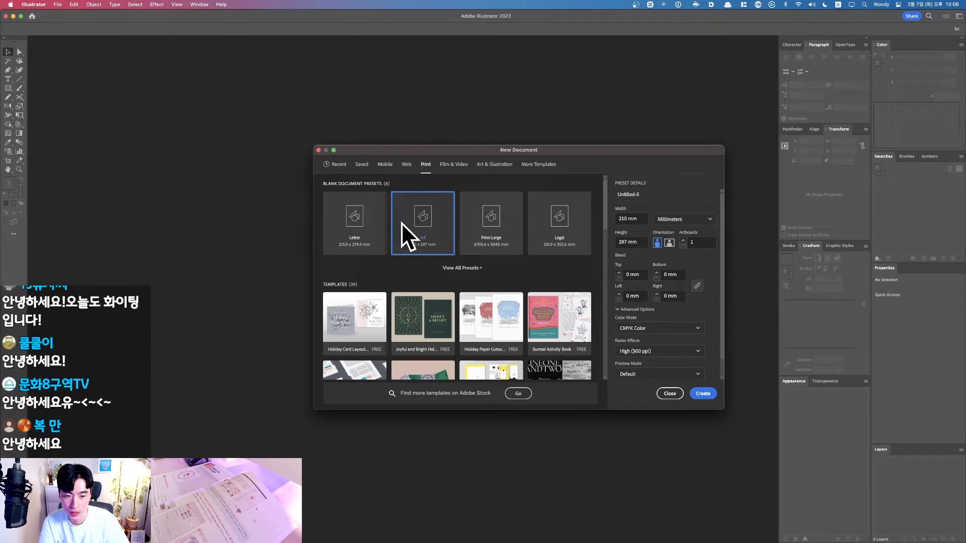
{"action": "left_click", "coordinate": [670, 243]}
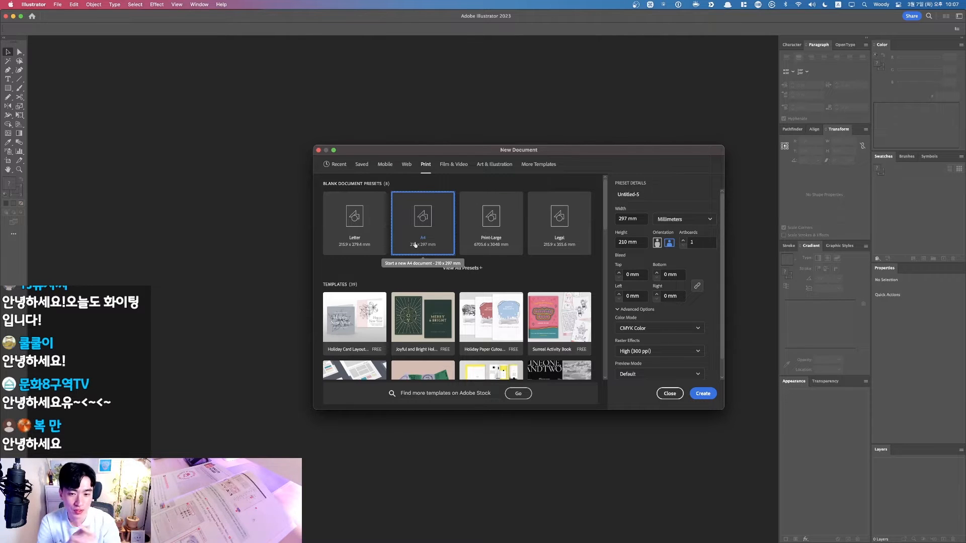
{"action": "left_click", "coordinate": [703, 393]}
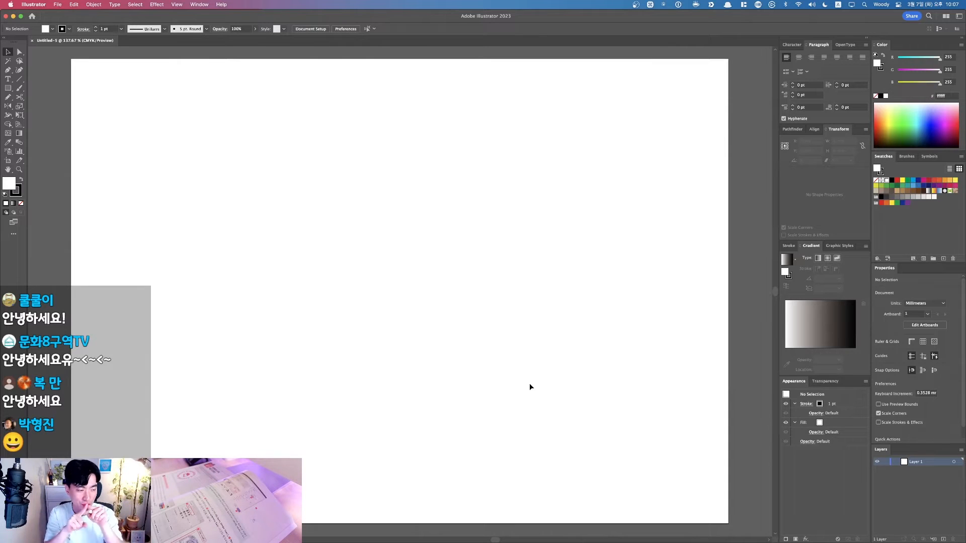
{"action": "key", "text": "m"}
{"action": "left_click_drag", "start_coordinate": [350, 198], "coordinate": [606, 414]}
{"action": "key", "text": "v"}
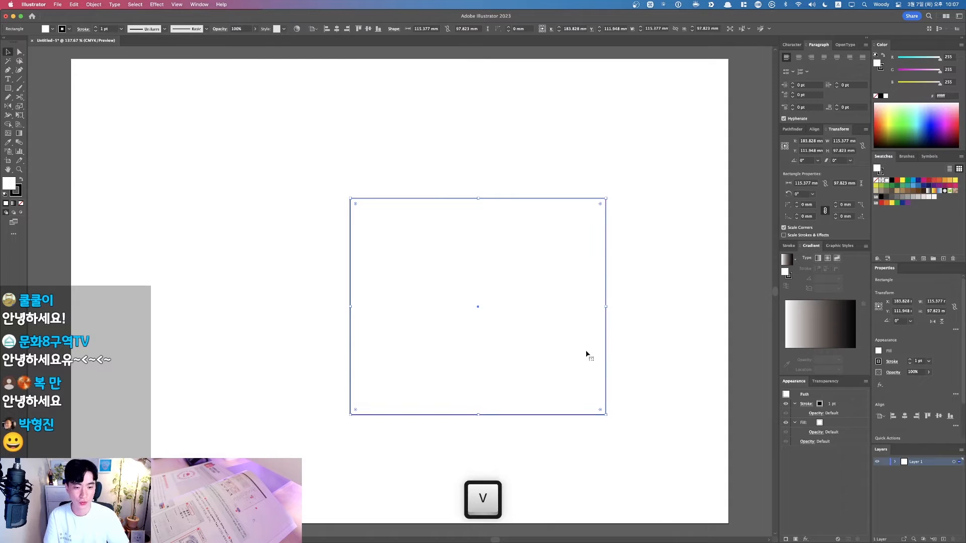
{"action": "left_click_drag", "start_coordinate": [613, 359], "coordinate": [696, 339]}
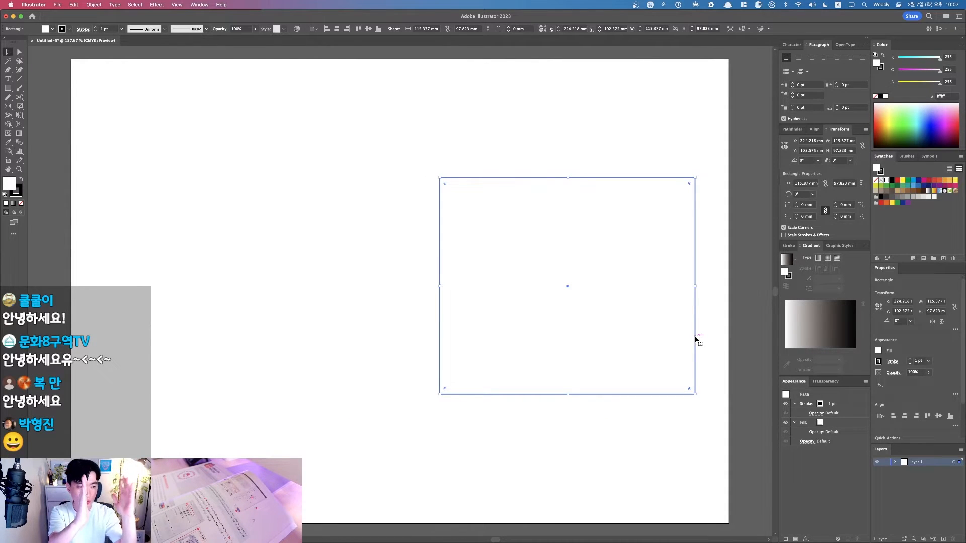
{"action": "left_click", "coordinate": [611, 165]}
{"action": "left_click", "coordinate": [565, 228]}
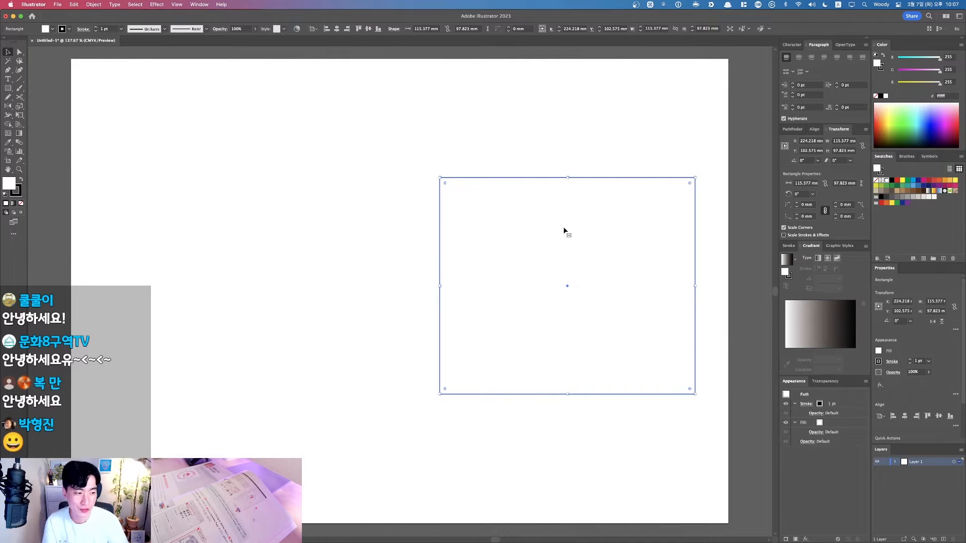
{"action": "key", "text": "BackSpace"}
{"action": "key", "text": "super+1"}
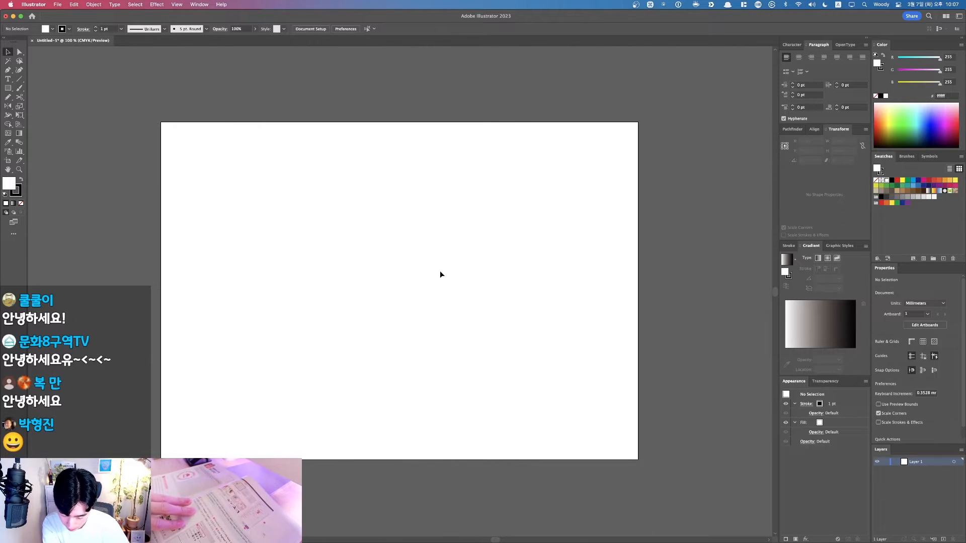
Preview 예제_Sketch.jpg in the Finder folder ch5 and place it as a linked image in the Illustrator document
{"action": "key", "text": "ctrl+Up"}
{"action": "left_click", "coordinate": [243, 133]}
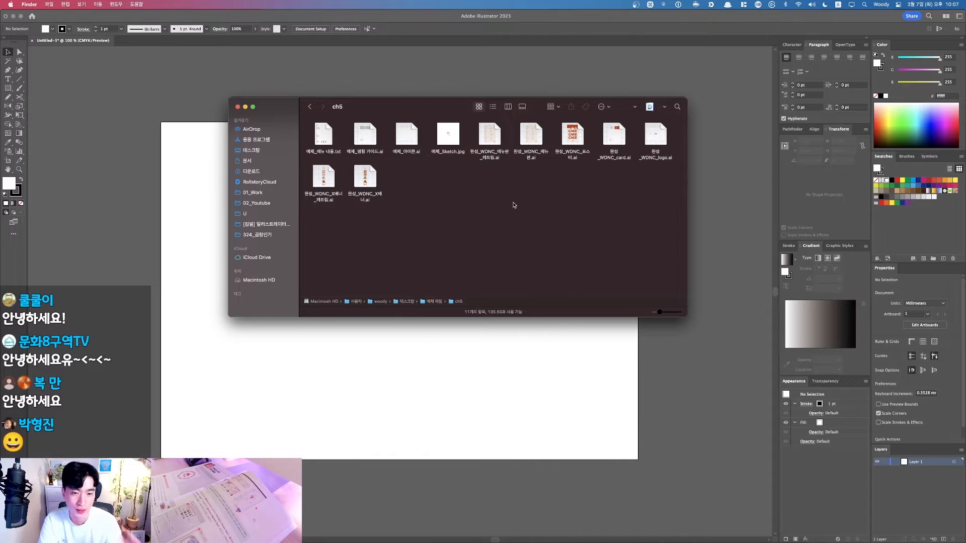
{"action": "left_click", "coordinate": [446, 135]}
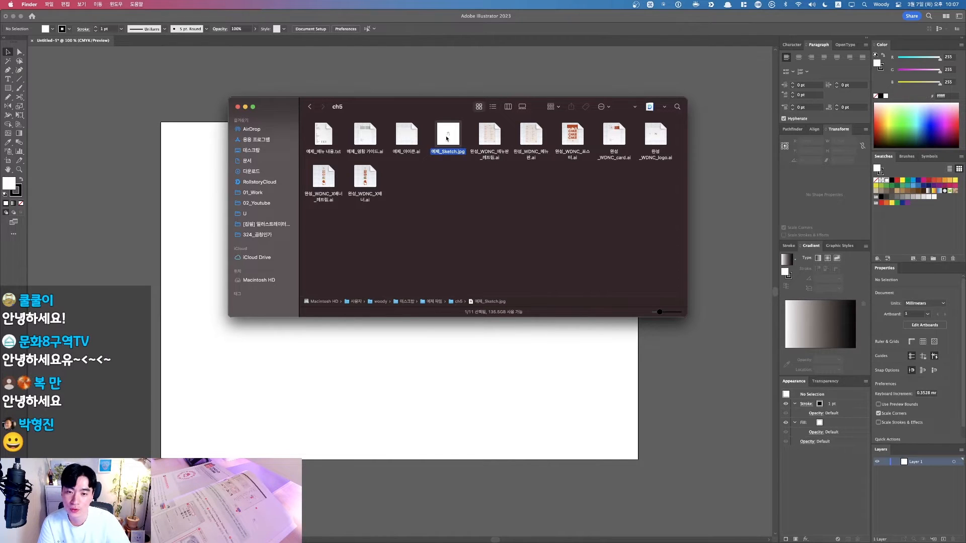
{"action": "key", "text": "space"}
{"action": "key", "text": "space"}
{"action": "mouse_move", "coordinate": [451, 135]}
{"action": "left_mouse_down"}
{"action": "mouse_move", "coordinate": [441, 362]}
{"action": "mouse_move", "coordinate": [393, 352]}
{"action": "left_mouse_up"}
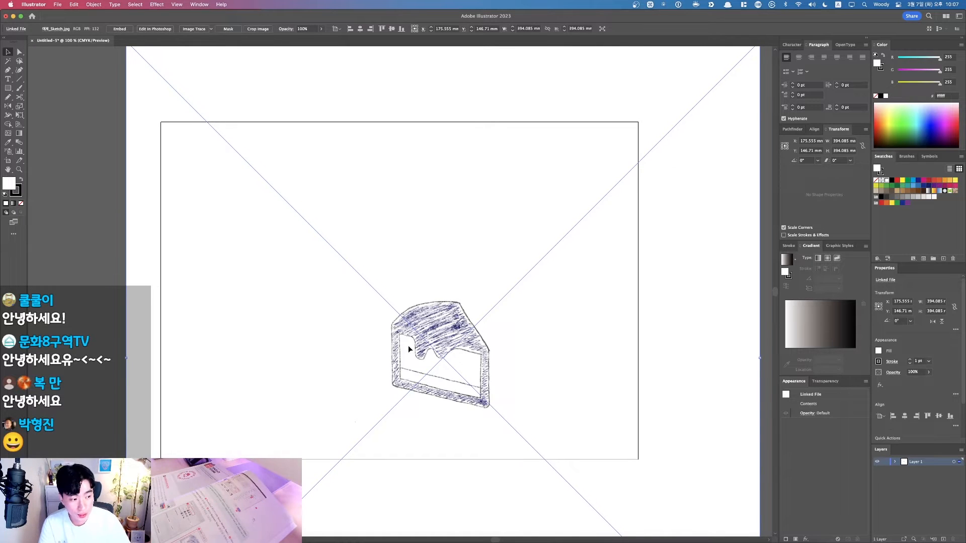
{"action": "scroll", "coordinate": [408, 348], "scroll_direction": "down", "scroll_amount": 3}
{"action": "left_click_drag", "start_coordinate": [249, 234], "coordinate": [632, 446]}
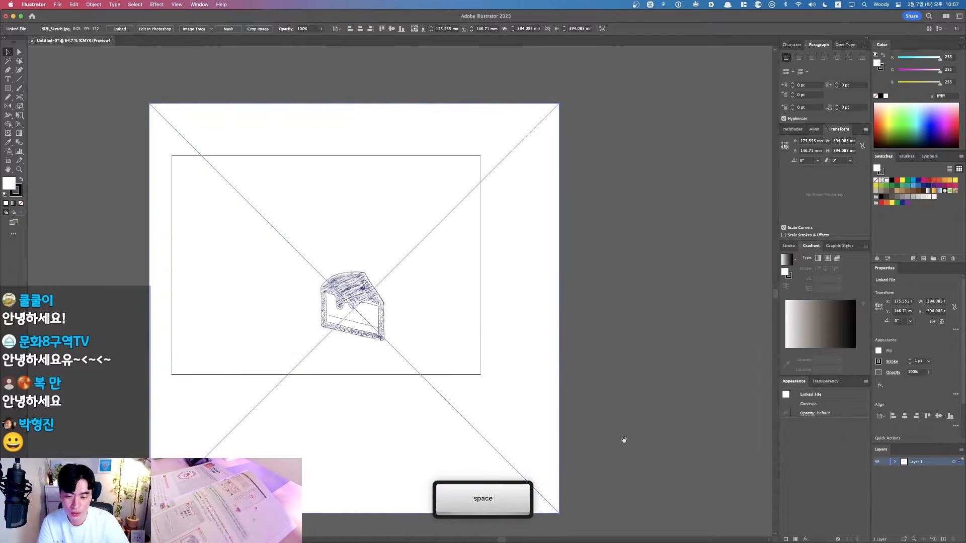
{"action": "left_click_drag", "start_coordinate": [351, 334], "coordinate": [401, 333]}
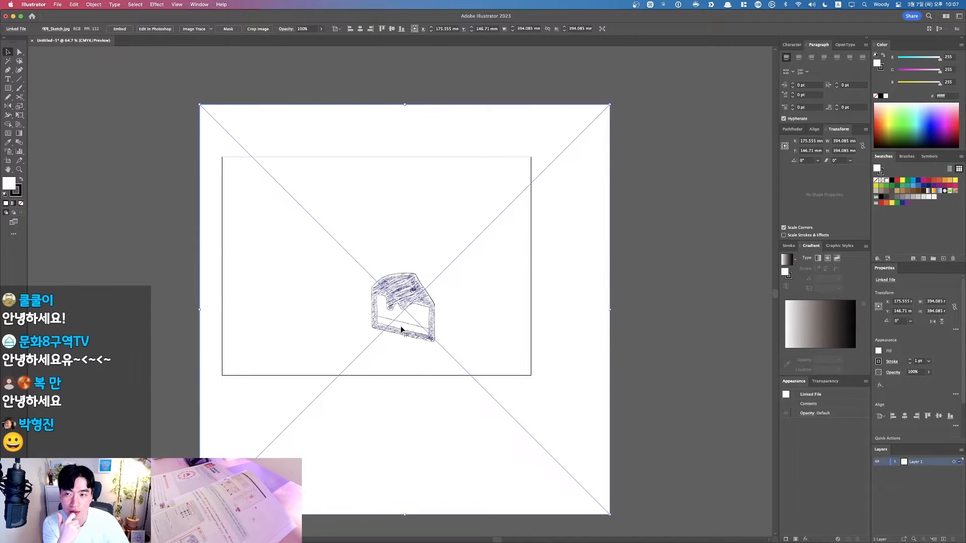
Move the placed sketch partly off the artboard and back over it
{"action": "left_click_drag", "start_coordinate": [463, 311], "coordinate": [250, 307]}
{"action": "left_click", "coordinate": [500, 250]}
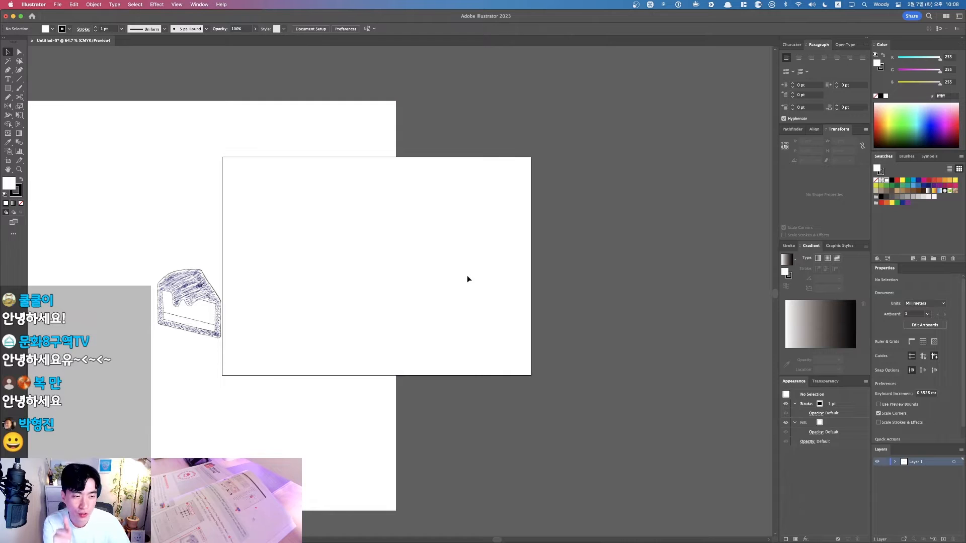
{"action": "left_click_drag", "start_coordinate": [184, 278], "coordinate": [373, 236]}
{"action": "key", "text": "space"}
{"action": "left_click_drag", "start_coordinate": [357, 193], "coordinate": [382, 215]}
{"action": "key", "text": "v"}
{"action": "left_click_drag", "start_coordinate": [454, 234], "coordinate": [441, 246]}
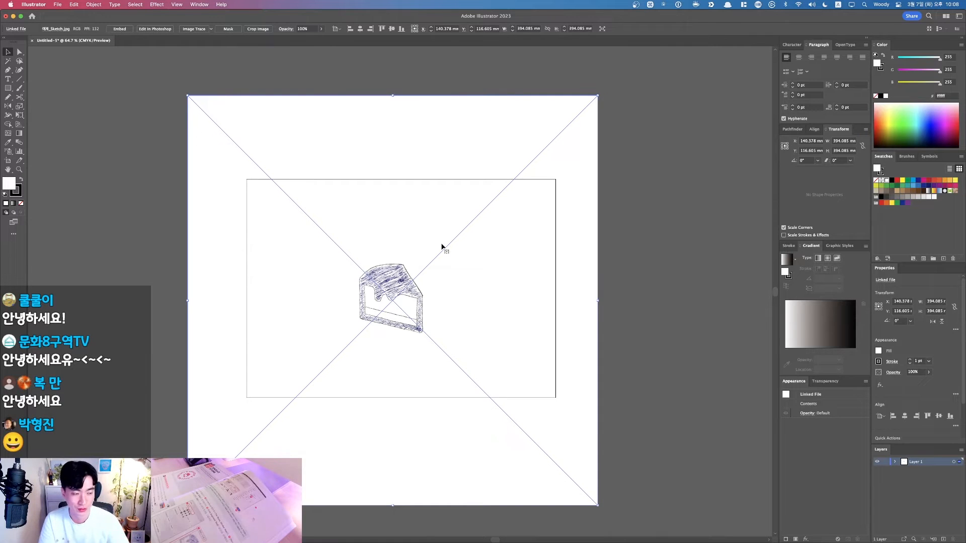
Scale the placed sketch down, center it horizontally and vertically on the artboard, and lock it
{"action": "mouse_move", "coordinate": [599, 96]}
{"action": "left_mouse_down"}
{"action": "mouse_move", "coordinate": [466, 242]}
{"action": "mouse_move", "coordinate": [479, 214]}
{"action": "left_mouse_up"}
{"action": "mouse_move", "coordinate": [443, 278]}
{"action": "left_mouse_down"}
{"action": "mouse_move", "coordinate": [427, 262]}
{"action": "mouse_move", "coordinate": [397, 277]}
{"action": "left_mouse_up"}
{"action": "left_click", "coordinate": [360, 28]}
{"action": "left_click", "coordinate": [392, 29]}
{"action": "key", "text": "super+2"}
Examine the outline and shaded areas of the cake sketch up close
{"action": "left_click_drag", "start_coordinate": [419, 306], "coordinate": [470, 328]}
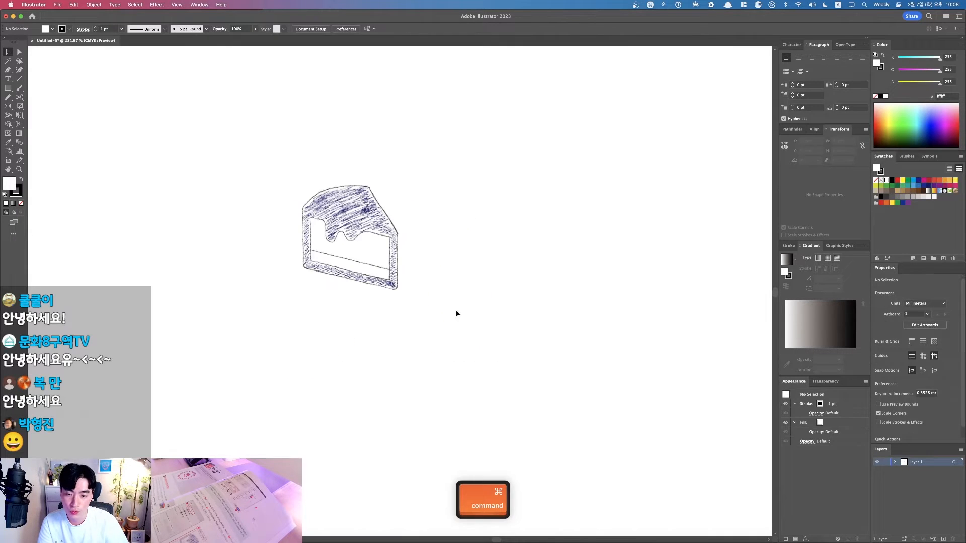
{"action": "left_click_drag", "start_coordinate": [332, 253], "coordinate": [381, 295]}
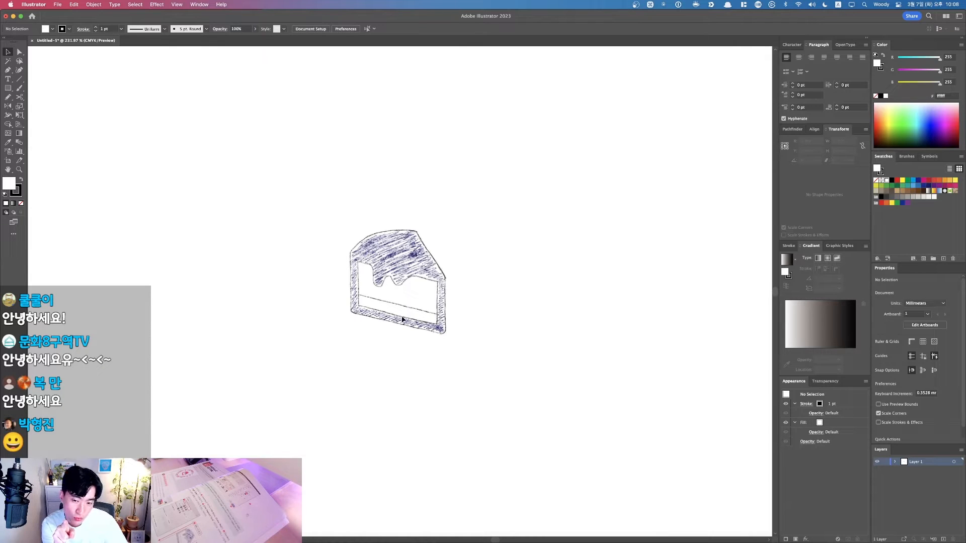
{"action": "key", "text": "F1"}
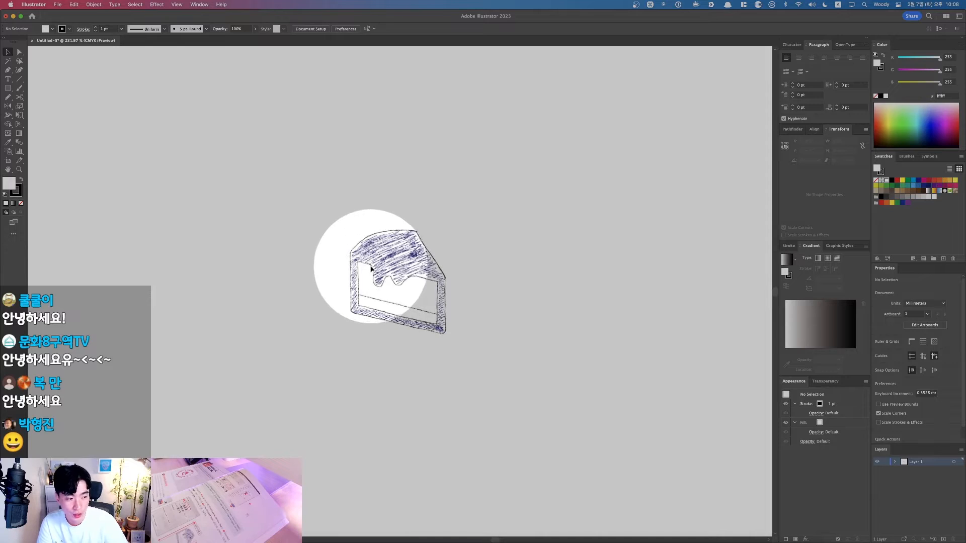
{"action": "key", "text": "F1"}
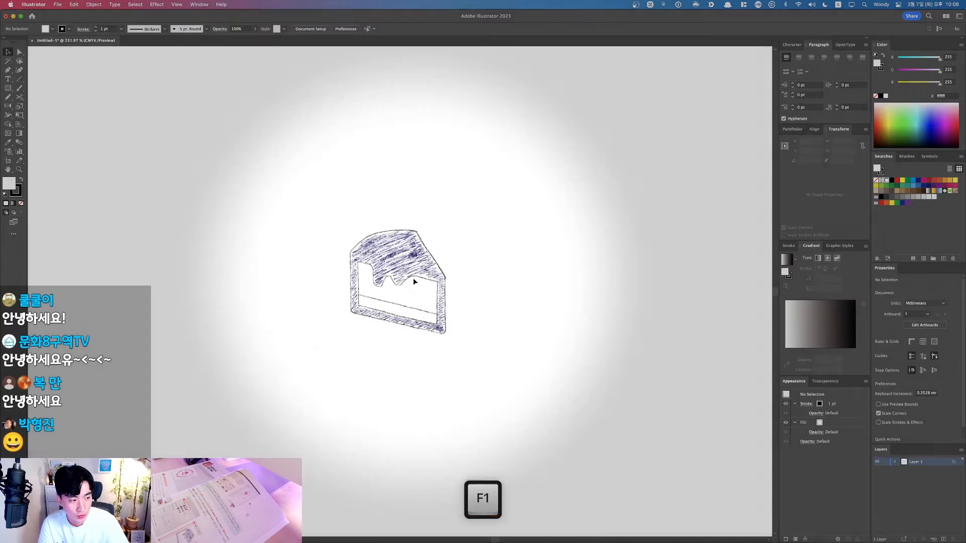
{"action": "left_click_drag", "start_coordinate": [187, 168], "coordinate": [570, 393]}
{"action": "left_click_drag", "start_coordinate": [453, 311], "coordinate": [429, 312]}
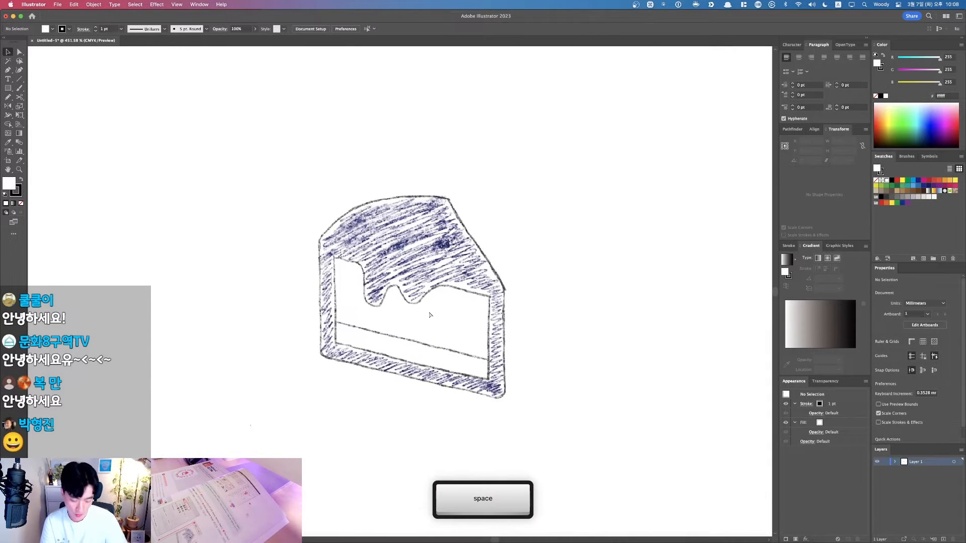
{"action": "key", "text": "super+minus"}
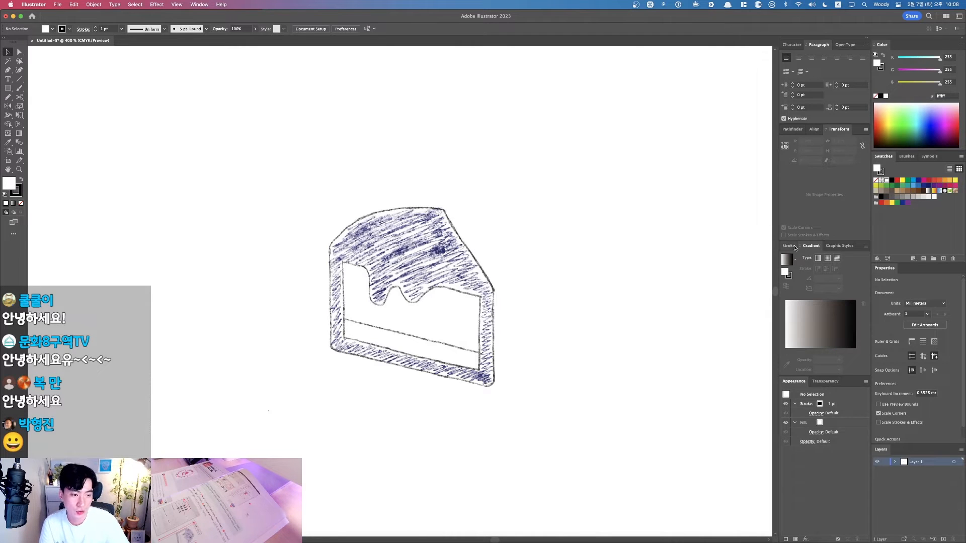
Set the drawing defaults to a 0.3 pt red stroke with no fill
{"action": "left_click", "coordinate": [795, 247]}
{"action": "left_click", "coordinate": [794, 130]}
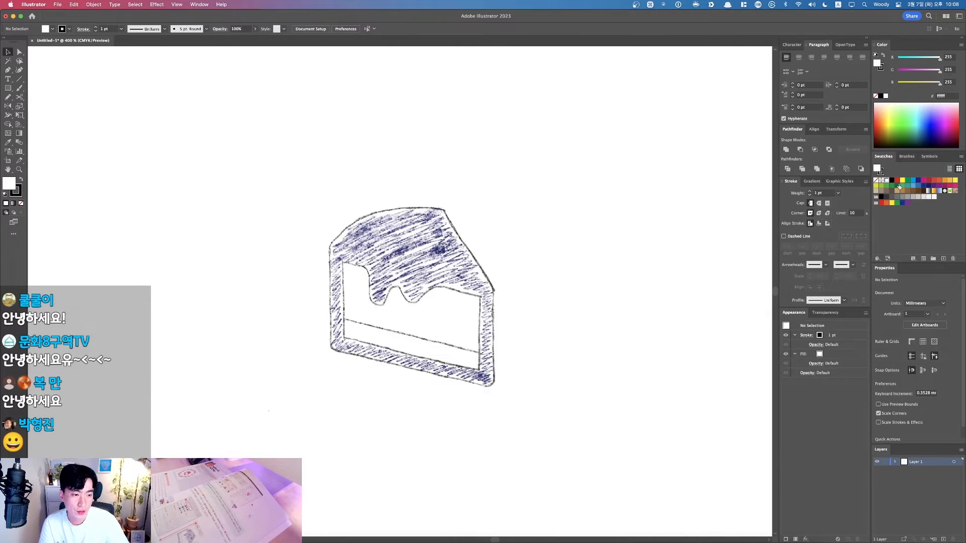
{"action": "type", "text": "0.3"}
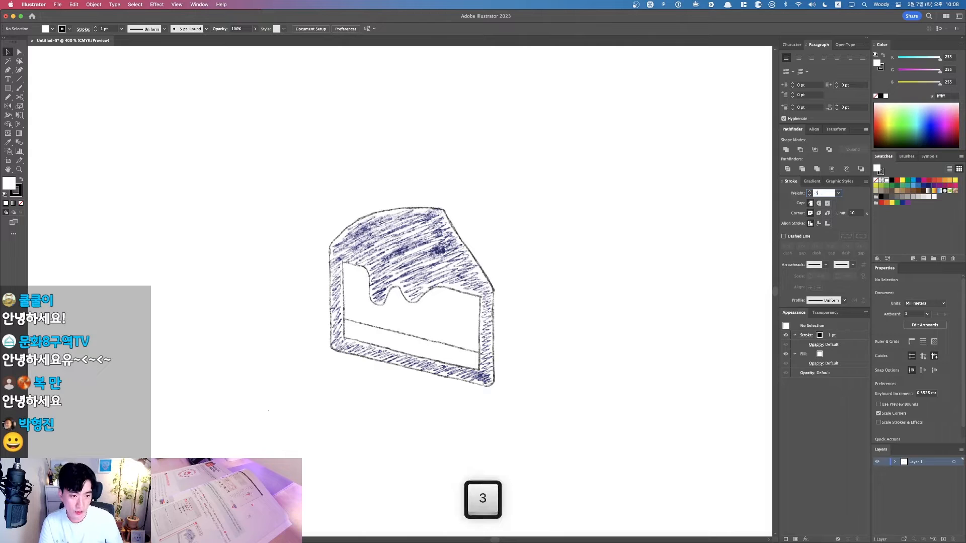
{"action": "key", "text": "Return"}
{"action": "left_click", "coordinate": [876, 181]}
{"action": "key", "text": "x"}
{"action": "left_click", "coordinate": [897, 181]}
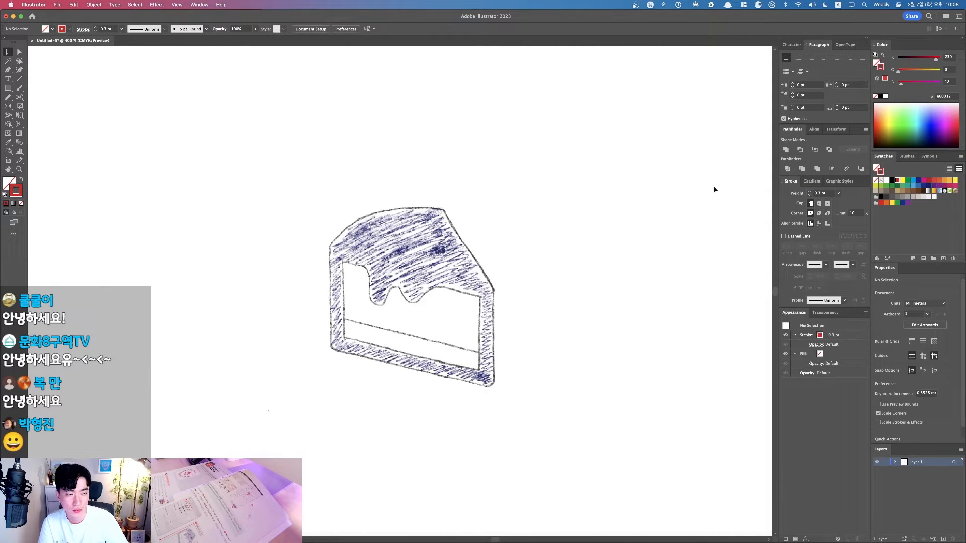
Switch the color sliders from RGB to CMYK mode
{"action": "left_click", "coordinate": [962, 49]}
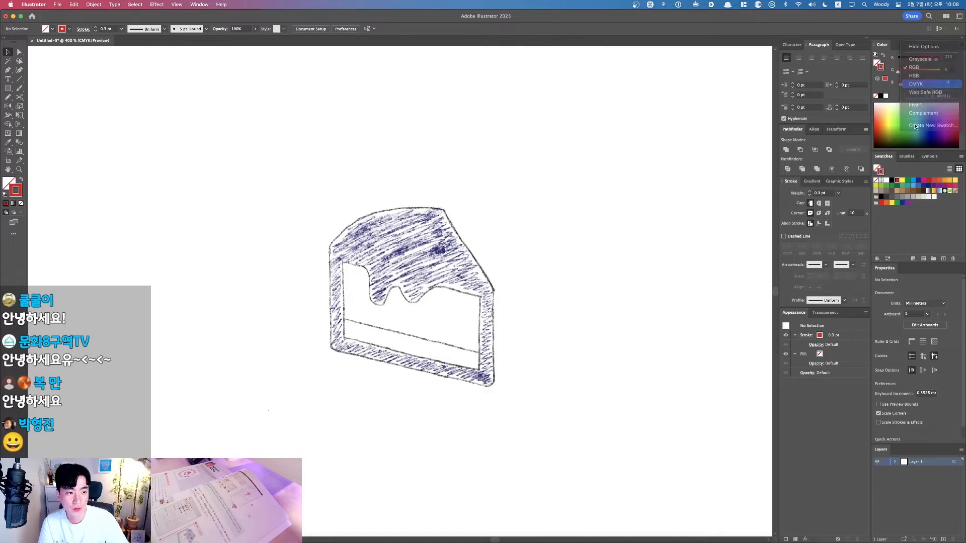
{"action": "left_click", "coordinate": [931, 86]}
{"action": "key", "text": "F1"}
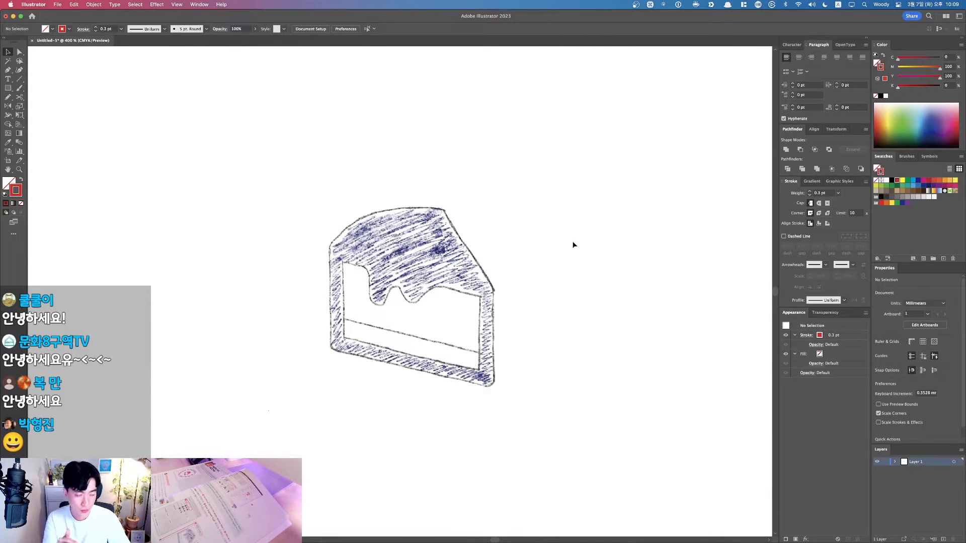
Draw a vertical guide line about 44 mm long along the right edge of the cake sketch
{"action": "key", "text": "backslash"}
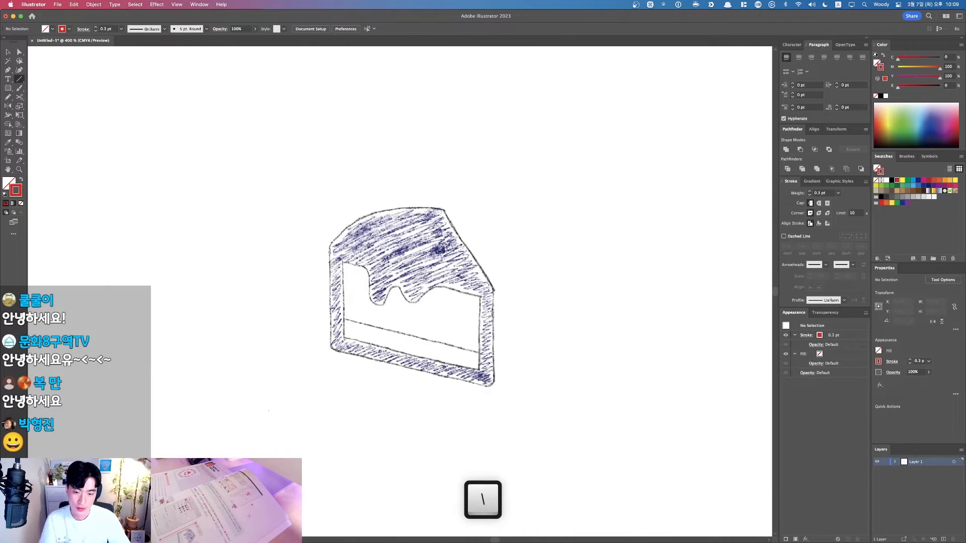
{"action": "left_click_drag", "start_coordinate": [493, 335], "coordinate": [506, 477]}
{"action": "key", "text": "v"}
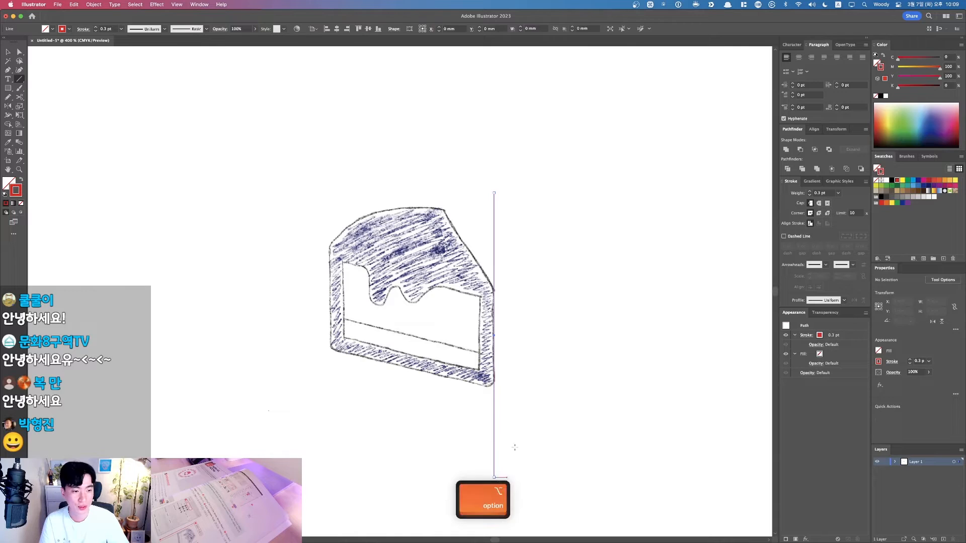
Thicken the vertical line's stroke to 4 pt for comparison and return it to 0.3 pt
{"action": "left_click", "coordinate": [809, 191]}
{"action": "left_click", "coordinate": [809, 191]}
{"action": "left_click", "coordinate": [810, 191]}
{"action": "left_click", "coordinate": [809, 191]}
{"action": "left_click", "coordinate": [532, 305]}
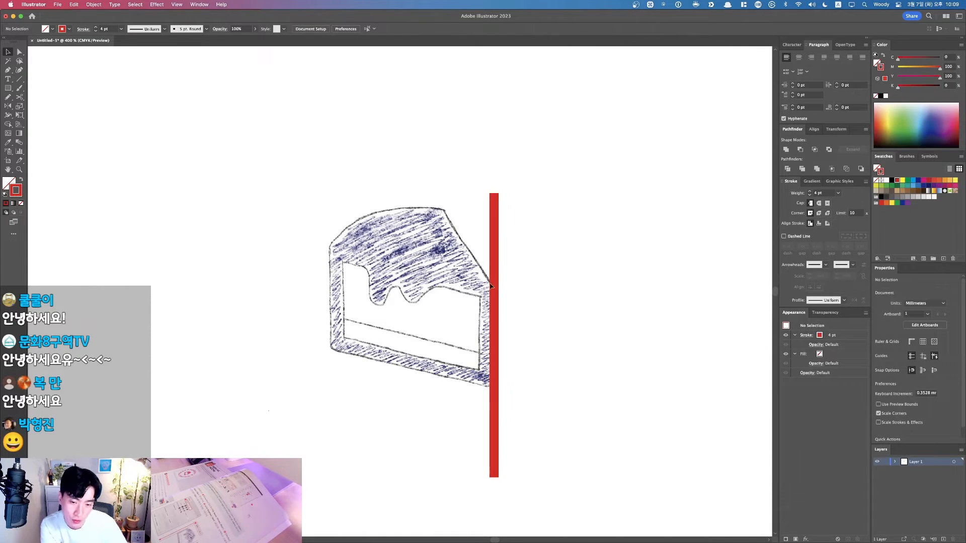
{"action": "left_click_drag", "start_coordinate": [512, 310], "coordinate": [520, 318]}
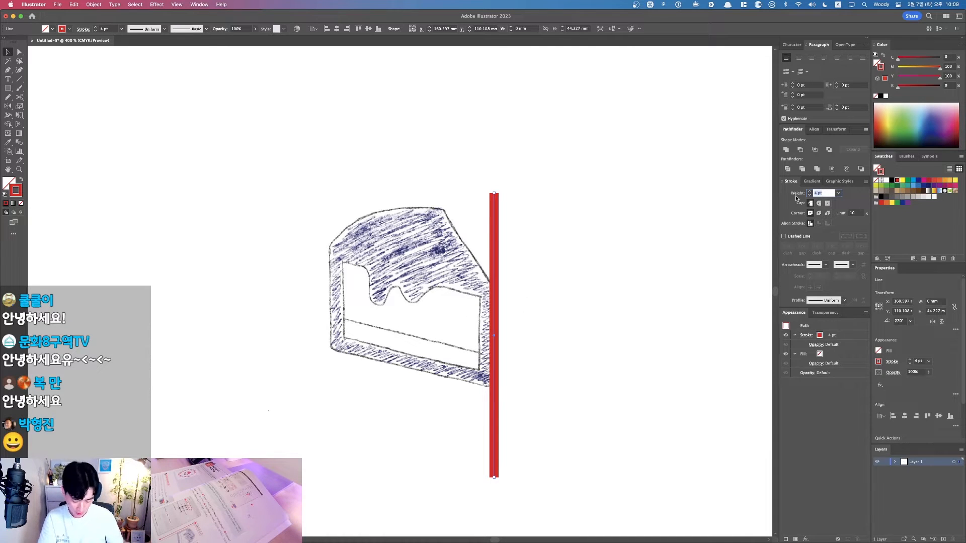
{"action": "type", "text": "0.3"}
{"action": "key", "text": "Return"}
{"action": "left_click", "coordinate": [504, 278]}
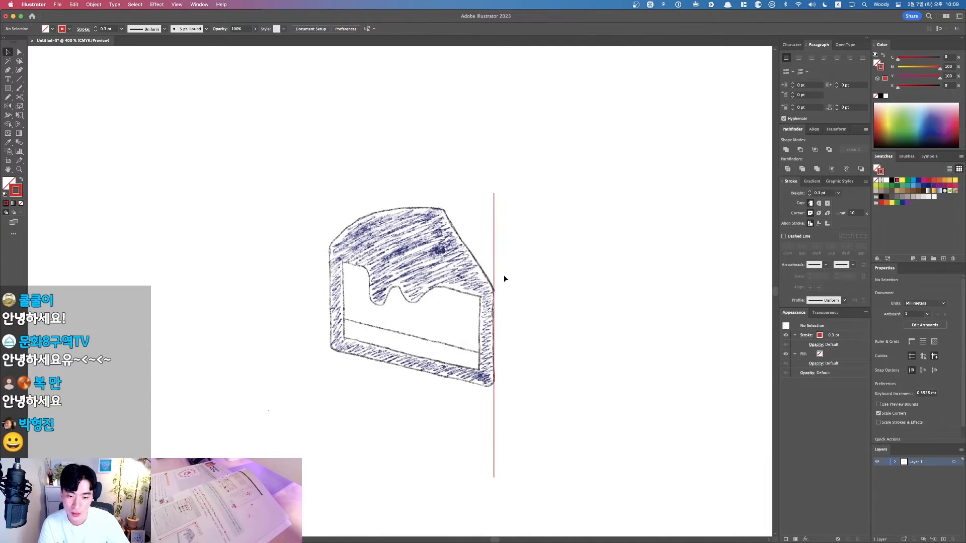
Duplicate the vertical line onto the left edge of the cake sketch and check its fit at the lower corner
{"action": "left_click_drag", "start_coordinate": [495, 279], "coordinate": [330, 250]}
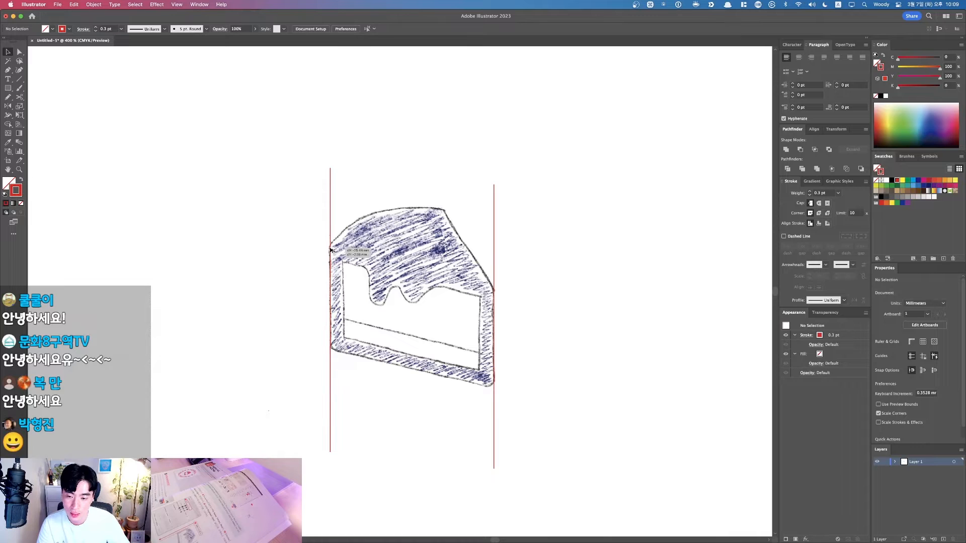
{"action": "left_click", "coordinate": [368, 324]}
{"action": "left_click_drag", "start_coordinate": [305, 368], "coordinate": [419, 409]}
{"action": "key", "text": "F1"}
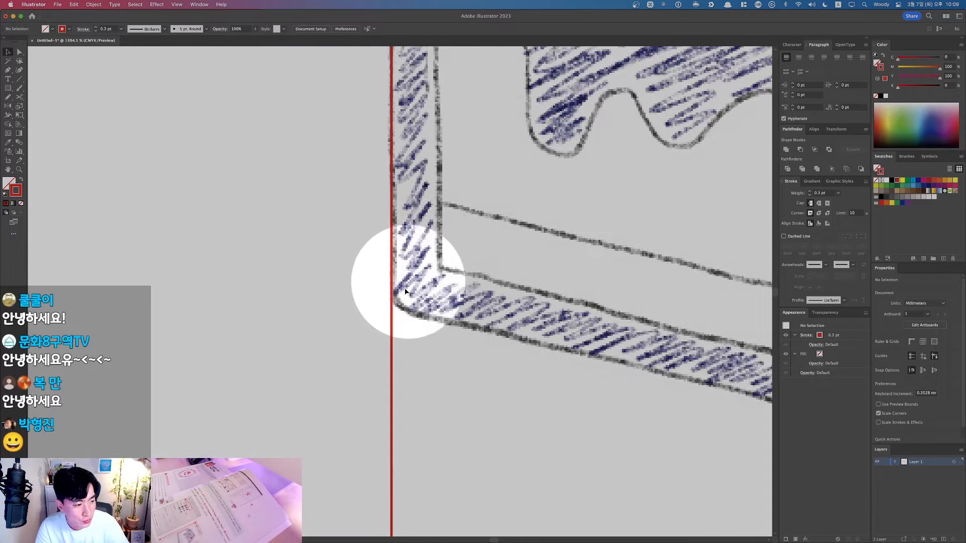
{"action": "key", "text": "F1"}
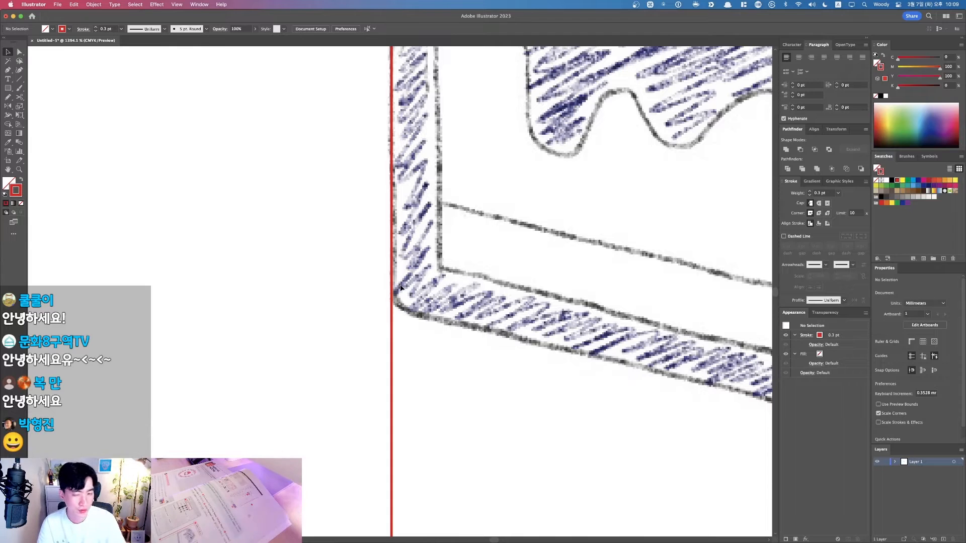
{"action": "scroll", "coordinate": [447, 299], "scroll_direction": "down", "scroll_amount": 4}
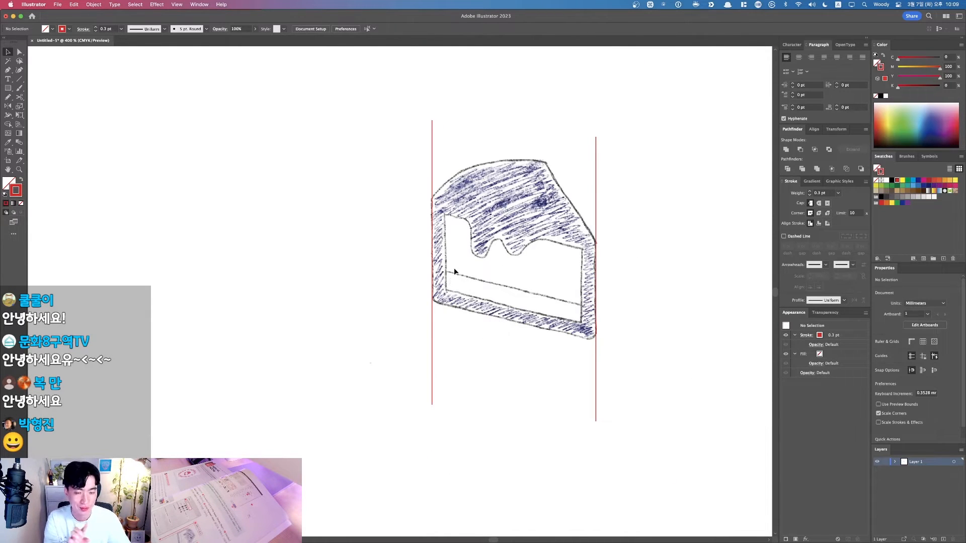
{"action": "left_click_drag", "start_coordinate": [648, 297], "coordinate": [627, 297]}
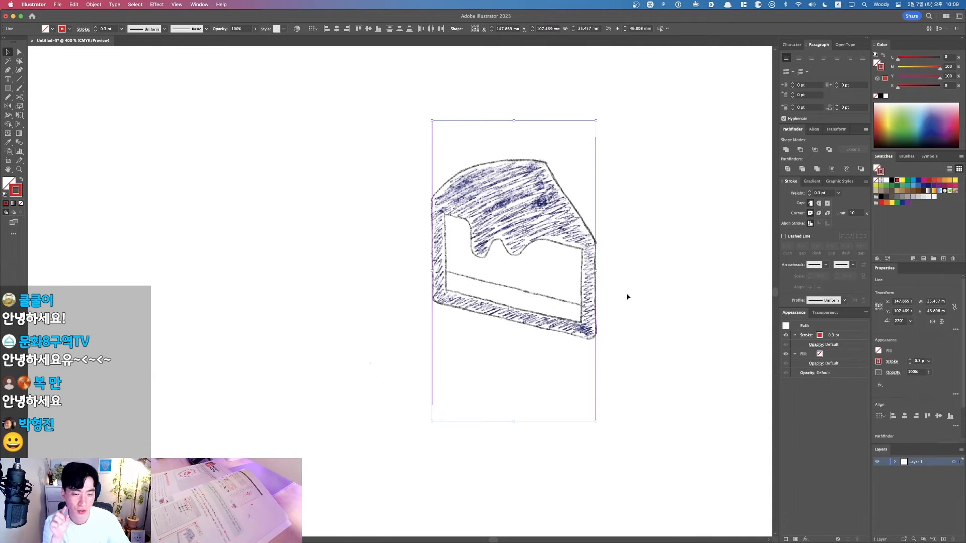
{"action": "left_click", "coordinate": [622, 297]}
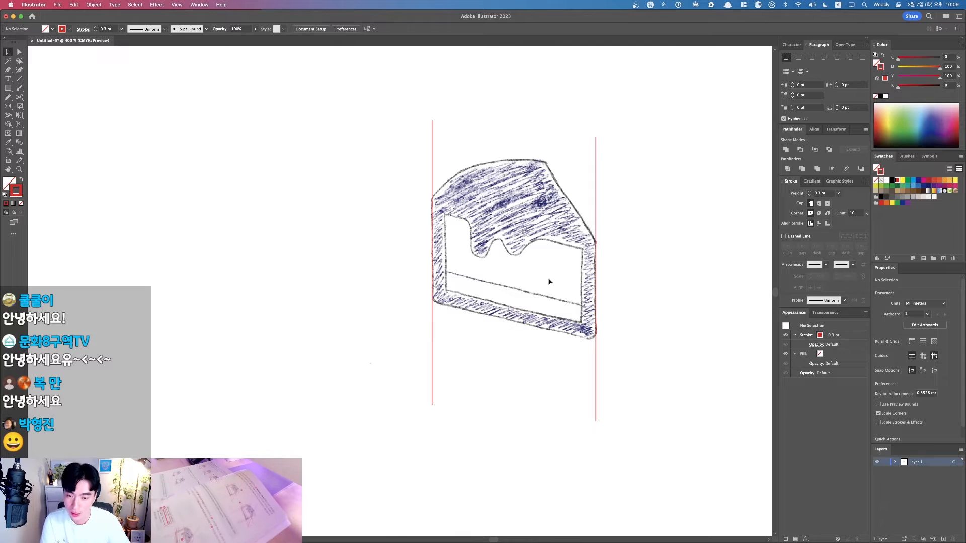
{"action": "left_click", "coordinate": [19, 79]}
{"action": "key", "text": "F1"}
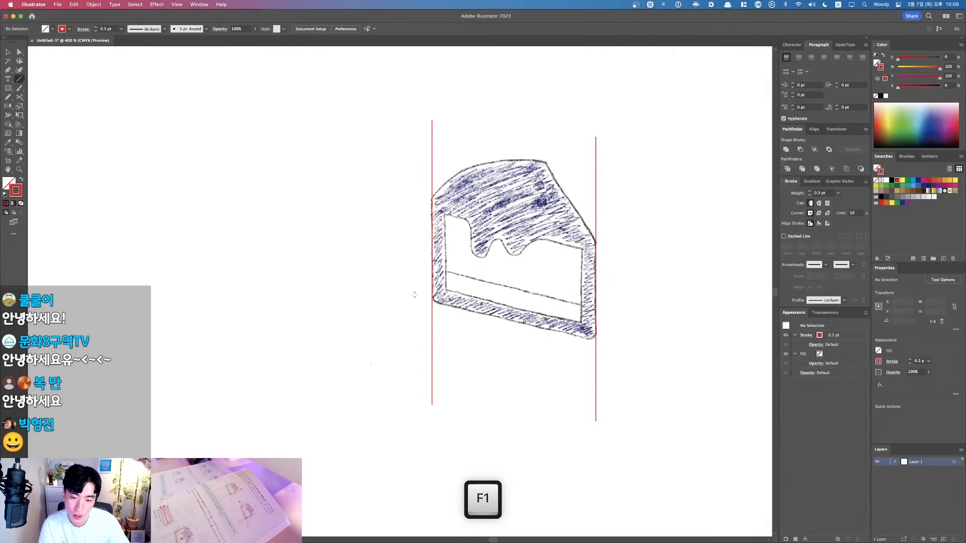
{"action": "left_click_drag", "start_coordinate": [413, 296], "coordinate": [659, 357]}
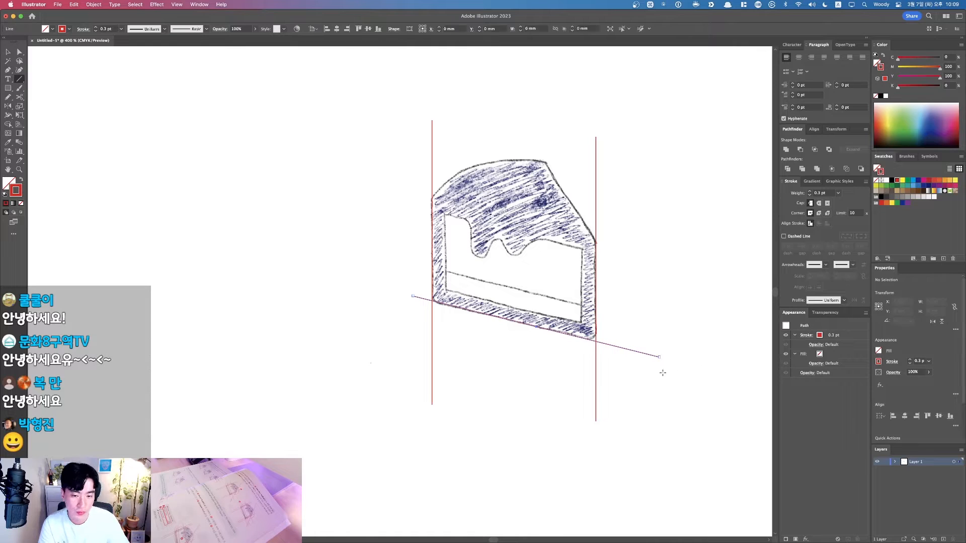
{"action": "key", "text": "v"}
{"action": "key", "text": "BackSpace"}
Draw a slanted guide line along the cake sketch's bottom edge between the two vertical lines, about 25.5 mm wide and 6 mm high
{"action": "key", "text": "super+space"}
{"action": "left_click_drag", "start_coordinate": [295, 203], "coordinate": [667, 411]}
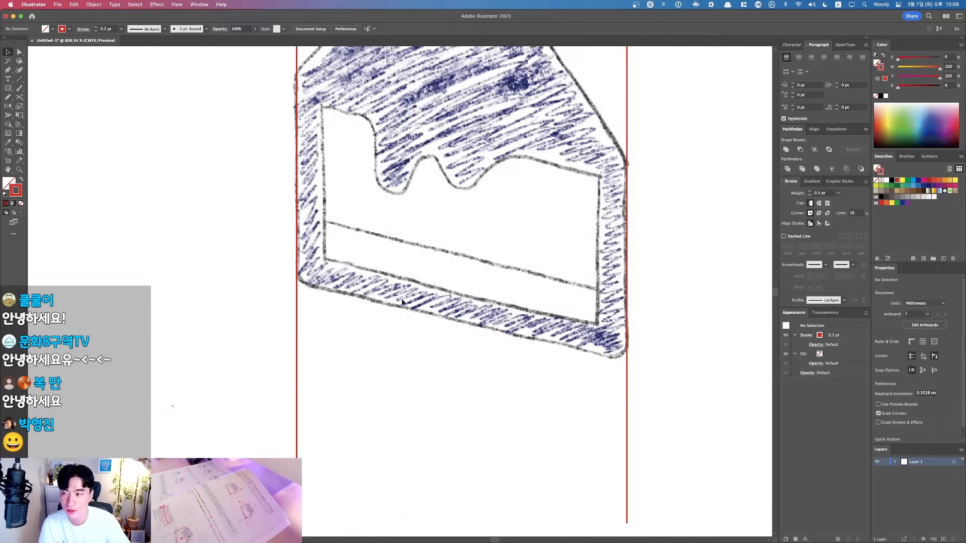
{"action": "left_click", "coordinate": [20, 80]}
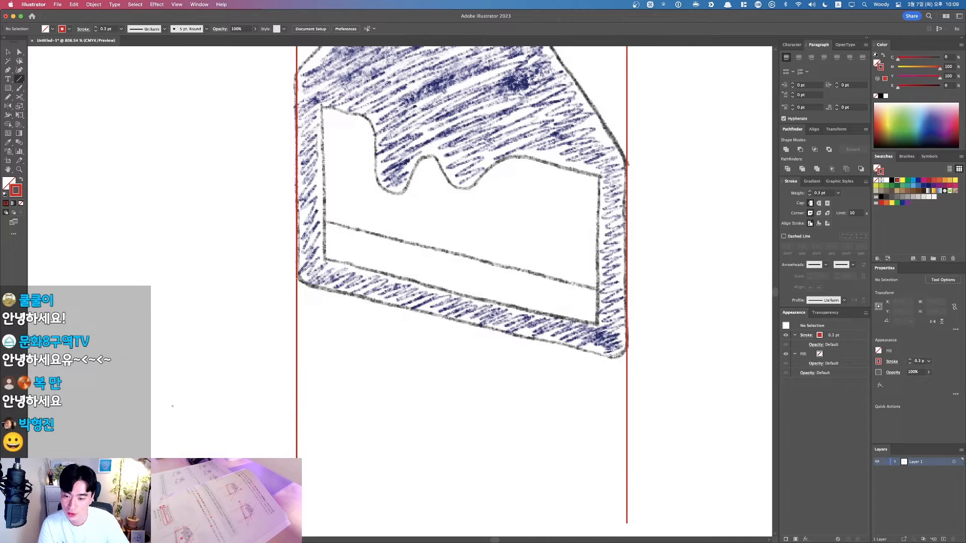
{"action": "left_click_drag", "start_coordinate": [296, 283], "coordinate": [628, 361]}
{"action": "key", "text": "F1"}
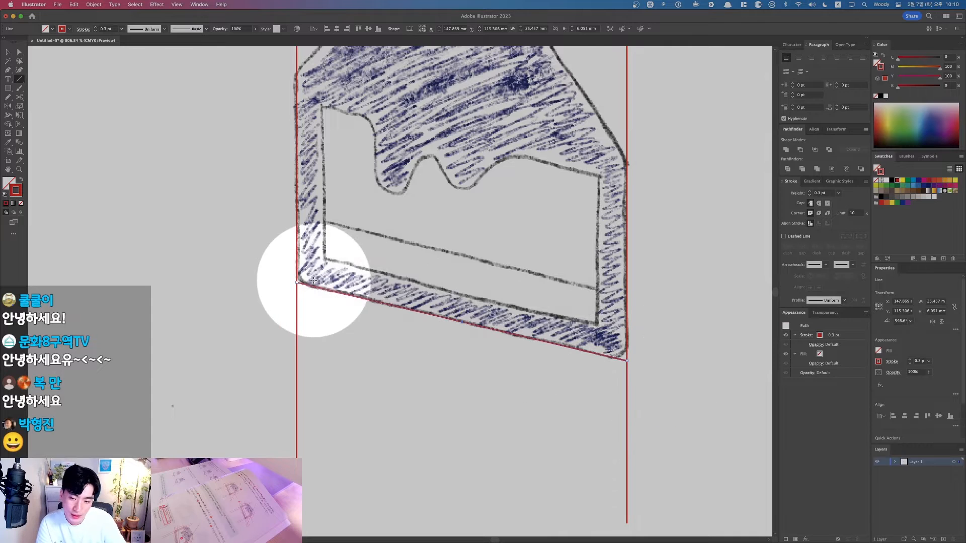
{"action": "key", "text": "F1"}
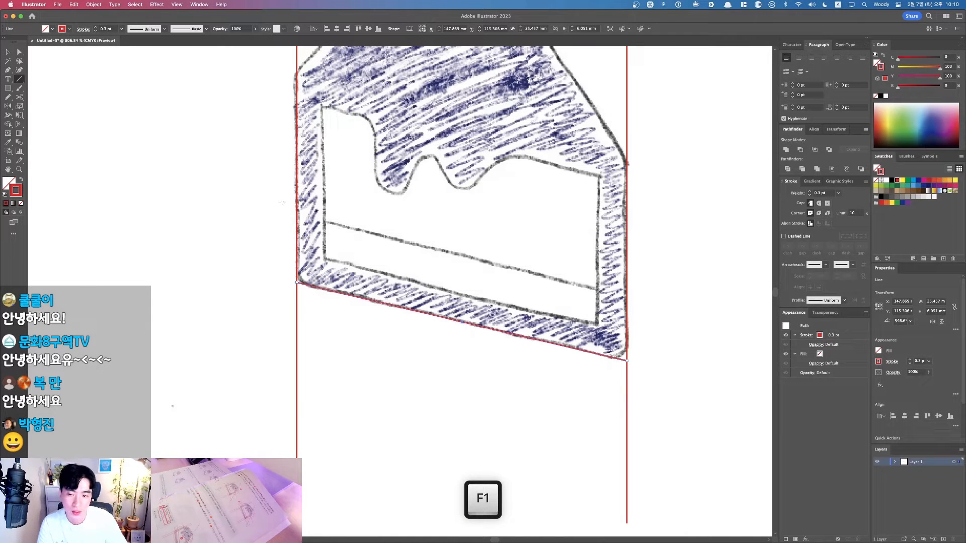
{"action": "mouse_move", "coordinate": [296, 203]}
{"action": "left_mouse_down"}
{"action": "mouse_move", "coordinate": [717, 327]}
{"action": "mouse_move", "coordinate": [711, 266]}
{"action": "mouse_move", "coordinate": [711, 358]}
{"action": "mouse_move", "coordinate": [712, 270]}
{"action": "mouse_move", "coordinate": [705, 312]}
{"action": "left_mouse_up"}
{"action": "key", "text": "v"}
{"action": "key", "text": "BackSpace"}
{"action": "key", "text": "backslash"}
{"action": "left_click_drag", "start_coordinate": [409, 250], "coordinate": [674, 250]}
{"action": "key", "text": "v"}
{"action": "left_click_drag", "start_coordinate": [699, 219], "coordinate": [668, 279]}
{"action": "key", "text": "BackSpace"}
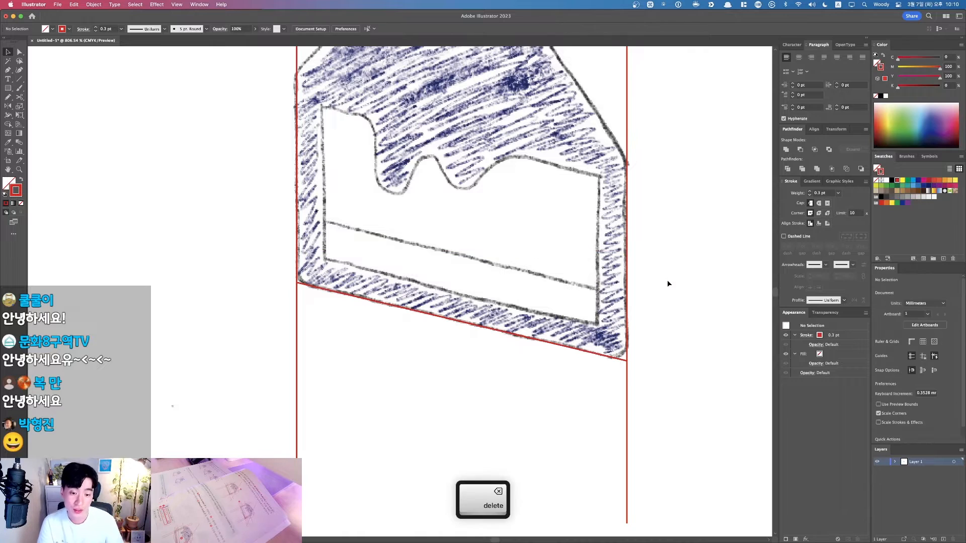
Scale the slanted bottom line uniformly to 200% so it extends past both vertical guide lines
{"action": "scroll", "coordinate": [668, 282], "scroll_direction": "right", "scroll_amount": 1}
{"action": "left_click_drag", "start_coordinate": [474, 377], "coordinate": [514, 320]}
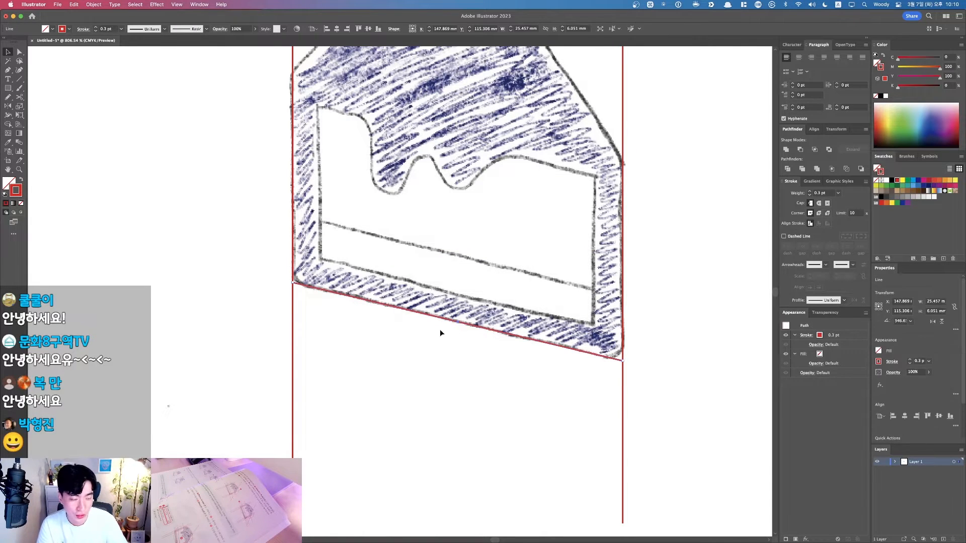
{"action": "key", "text": "F1"}
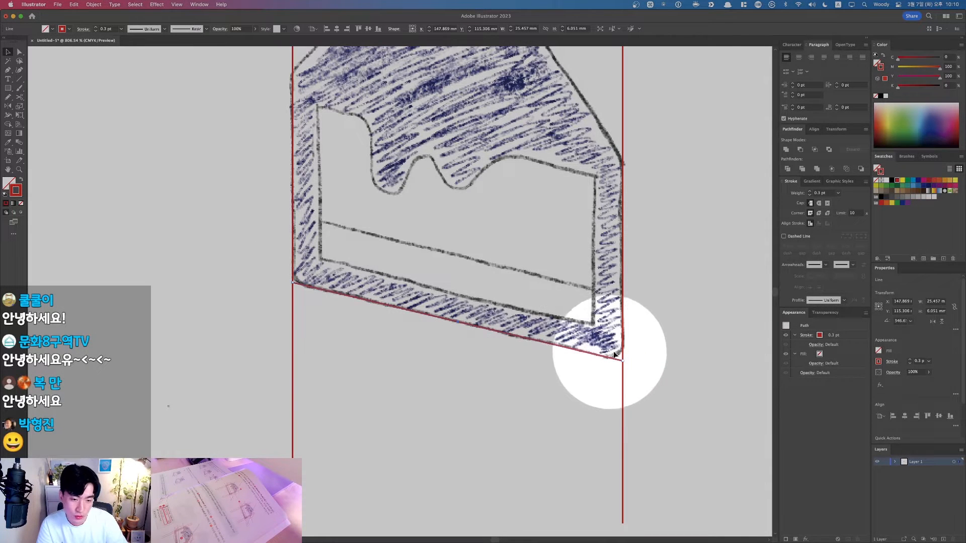
{"action": "key", "text": "F1"}
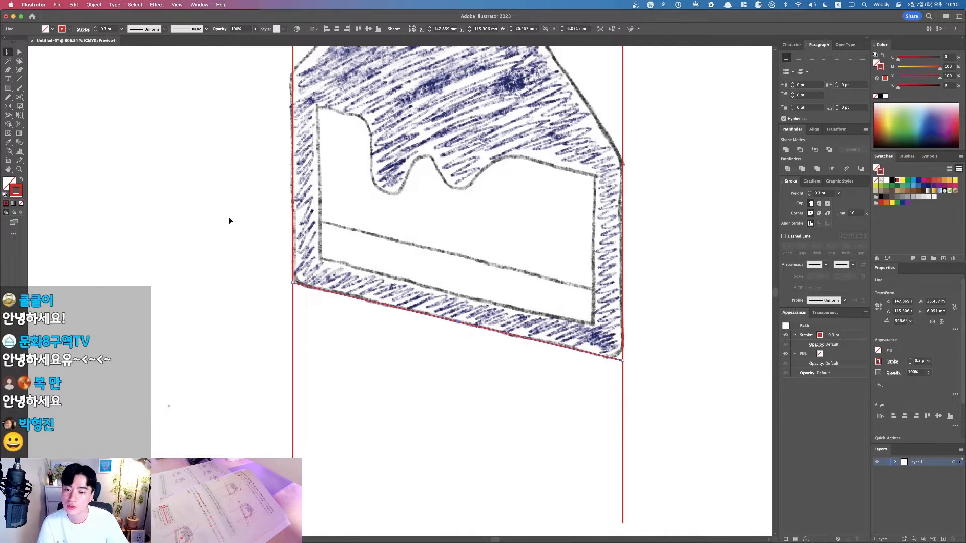
{"action": "key", "text": "s"}
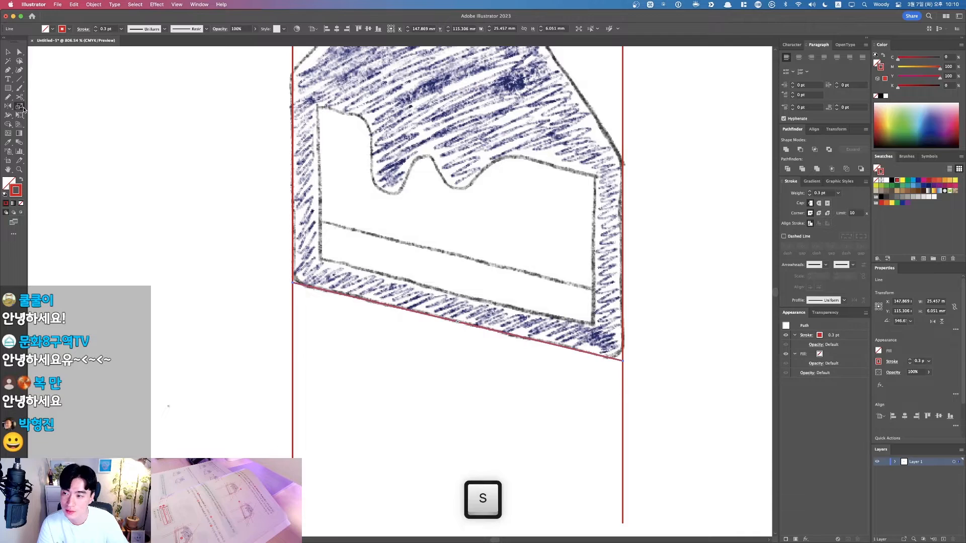
{"action": "key", "text": "F1"}
{"action": "key", "text": "F1"}
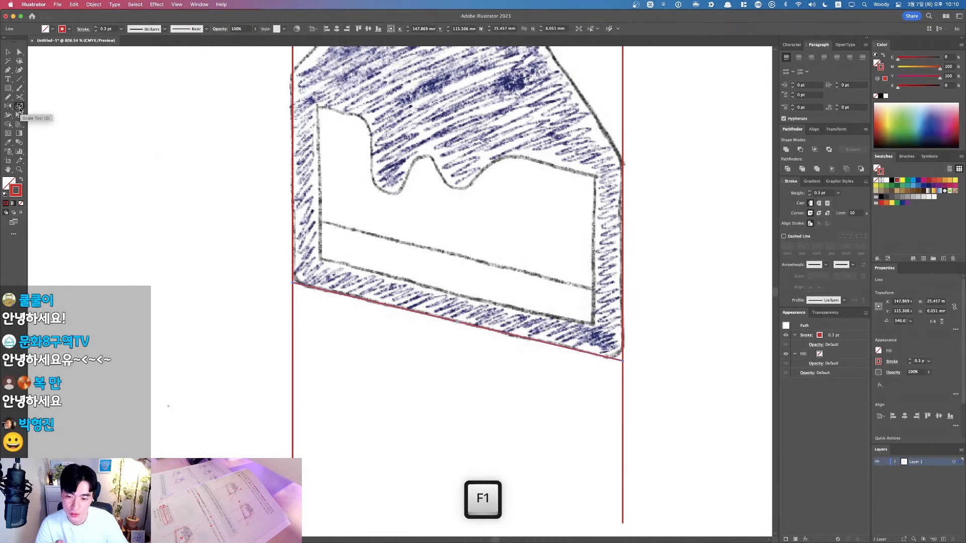
{"action": "double_click", "coordinate": [19, 108]}
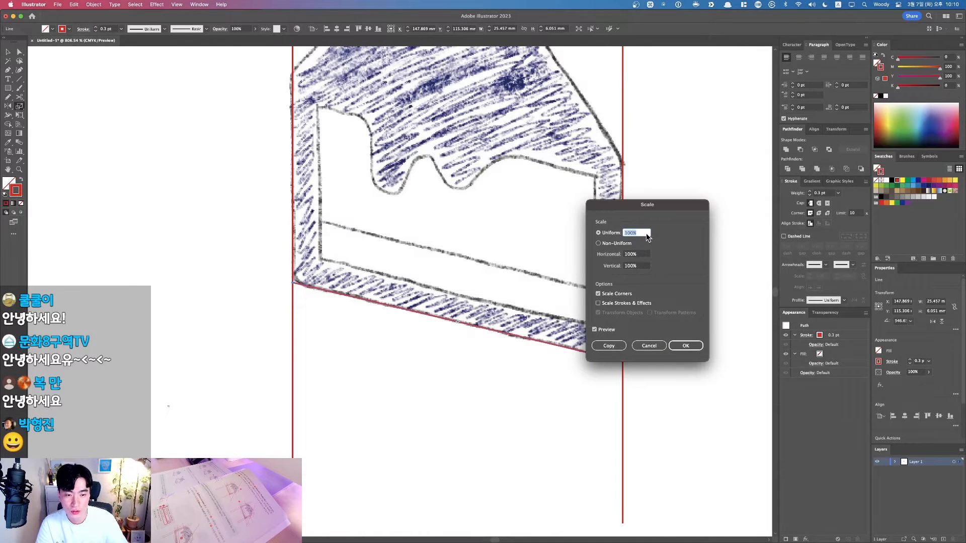
{"action": "type", "text": "200"}
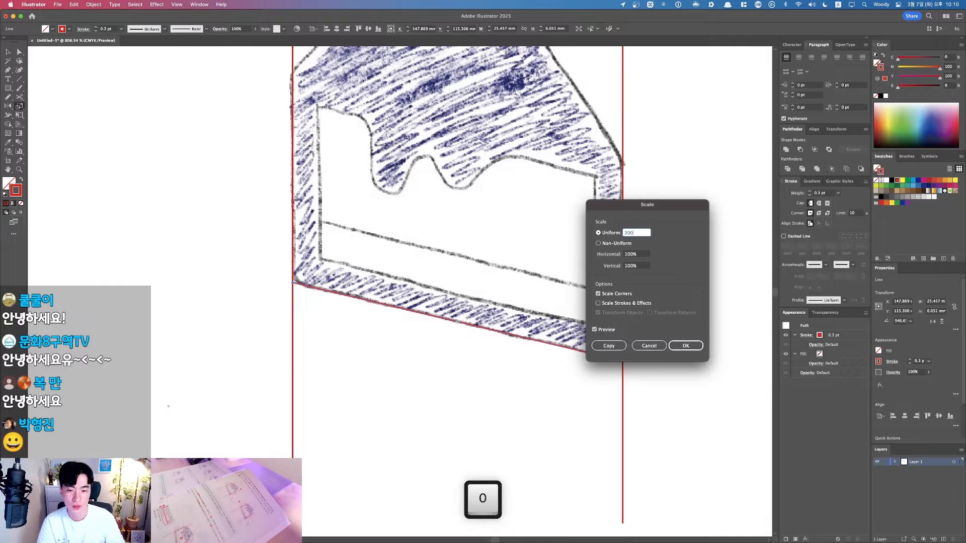
{"action": "key", "text": "Tab"}
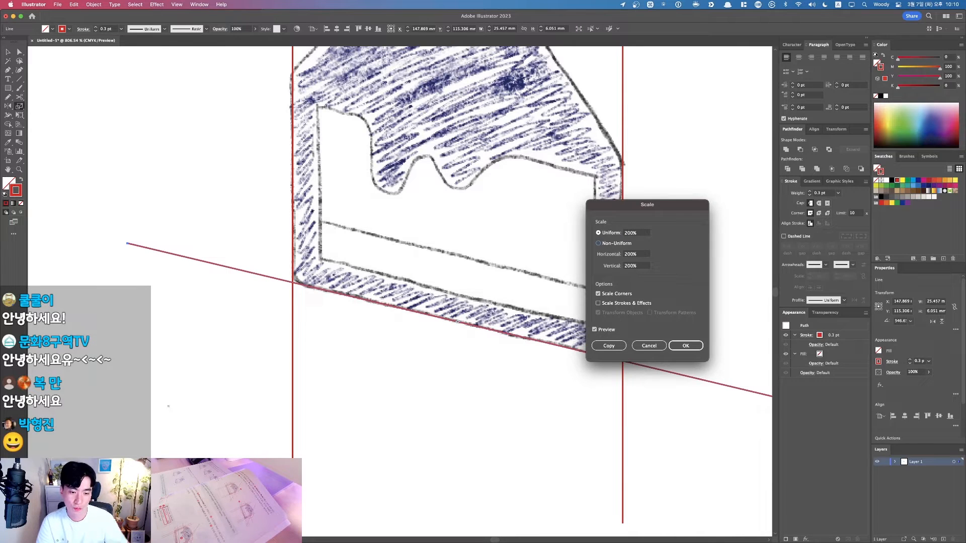
{"action": "left_click_drag", "start_coordinate": [654, 203], "coordinate": [721, 202]}
{"action": "left_click", "coordinate": [663, 328]}
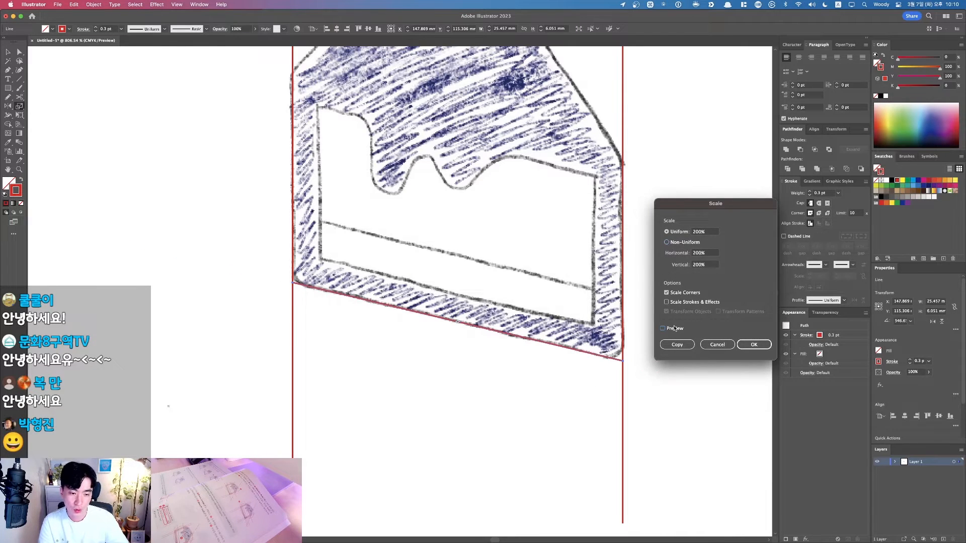
{"action": "left_click", "coordinate": [663, 328]}
{"action": "key", "text": "F1"}
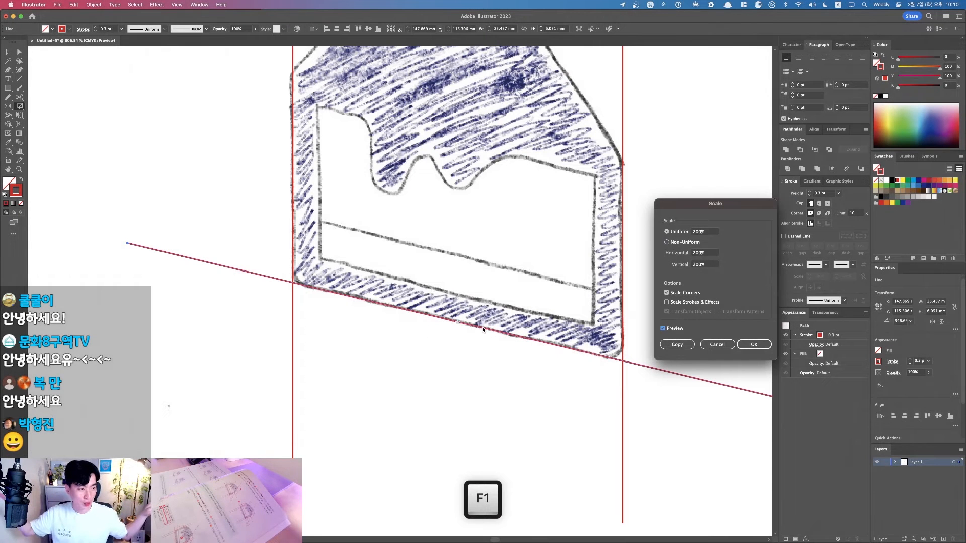
{"action": "left_click", "coordinate": [754, 345]}
{"action": "key", "text": "v"}
{"action": "left_click", "coordinate": [668, 336]}
Duplicate the slanted bottom line onto the inner layer line and the upper edge of the cake's side face
{"action": "scroll", "coordinate": [668, 336], "scroll_direction": "down", "scroll_amount": 3}
{"action": "left_click_drag", "start_coordinate": [696, 301], "coordinate": [604, 331]}
{"action": "key", "text": "v"}
{"action": "left_click", "coordinate": [589, 390]}
{"action": "key", "text": "super+2"}
{"action": "left_click_drag", "start_coordinate": [276, 218], "coordinate": [657, 437]}
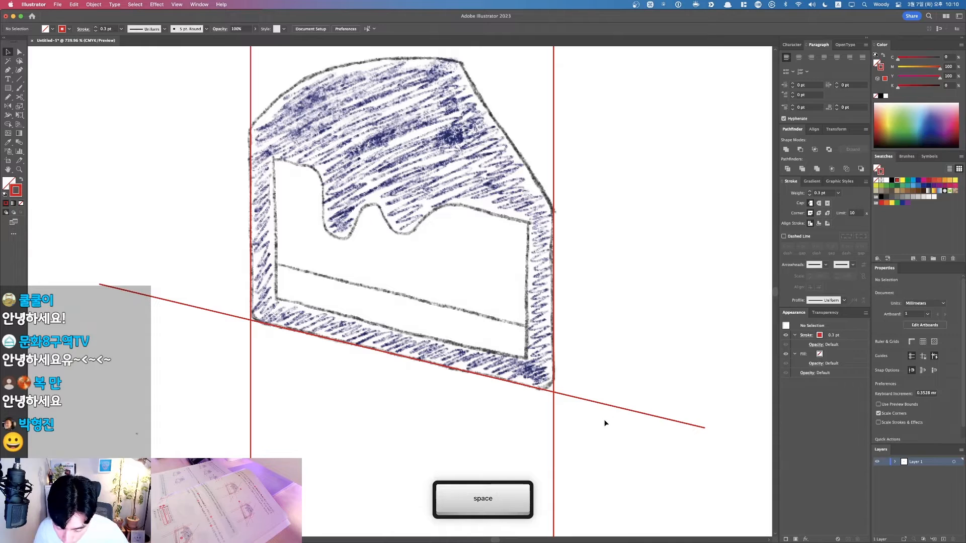
{"action": "left_click_drag", "start_coordinate": [595, 403], "coordinate": [597, 372]}
{"action": "left_click", "coordinate": [595, 323]}
{"action": "key", "text": "space"}
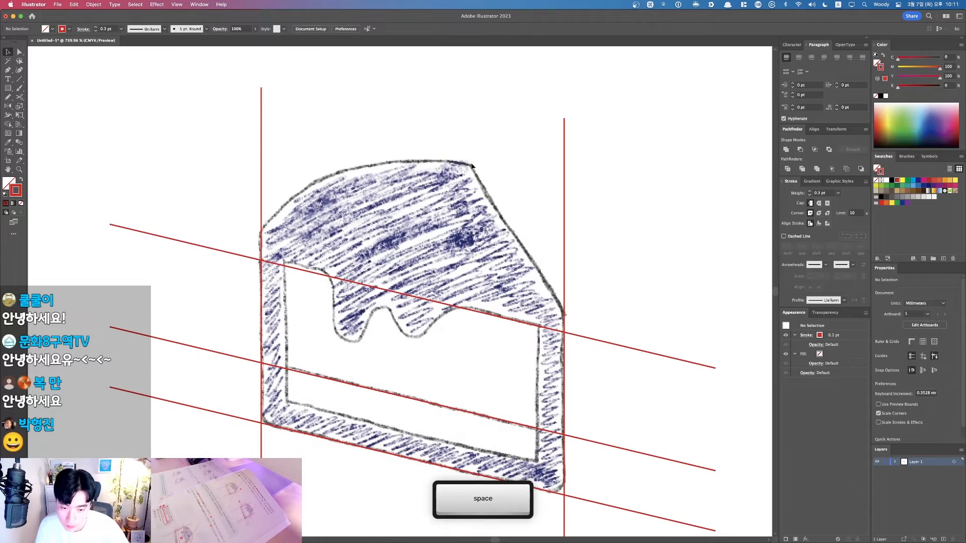
Draw a steep guide line from the cake's upper right corner past its top point, about 12.3 mm wide and 19.6 mm high
{"action": "left_click", "coordinate": [20, 79]}
{"action": "left_click_drag", "start_coordinate": [564, 312], "coordinate": [419, 80]}
{"action": "key", "text": "F1"}
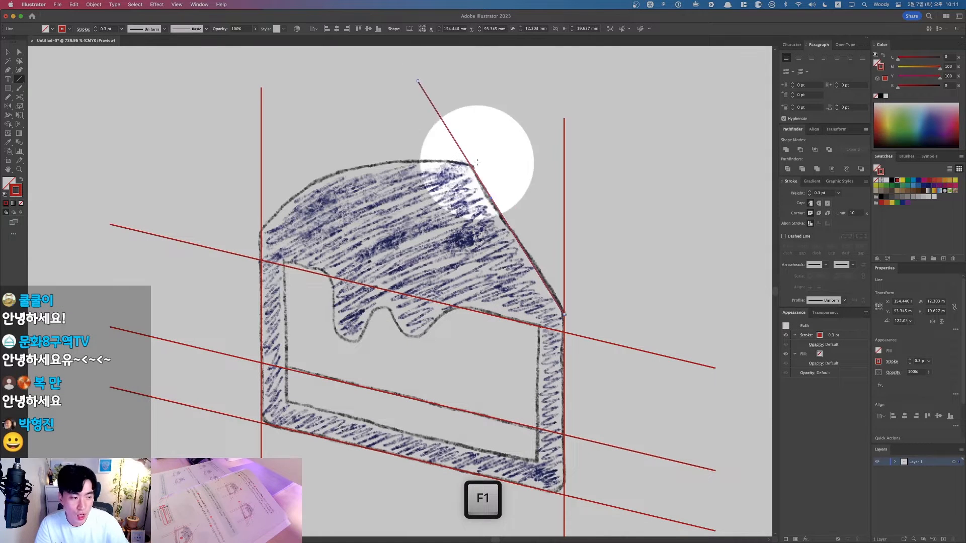
{"action": "key", "text": "F1"}
{"action": "key", "text": "v"}
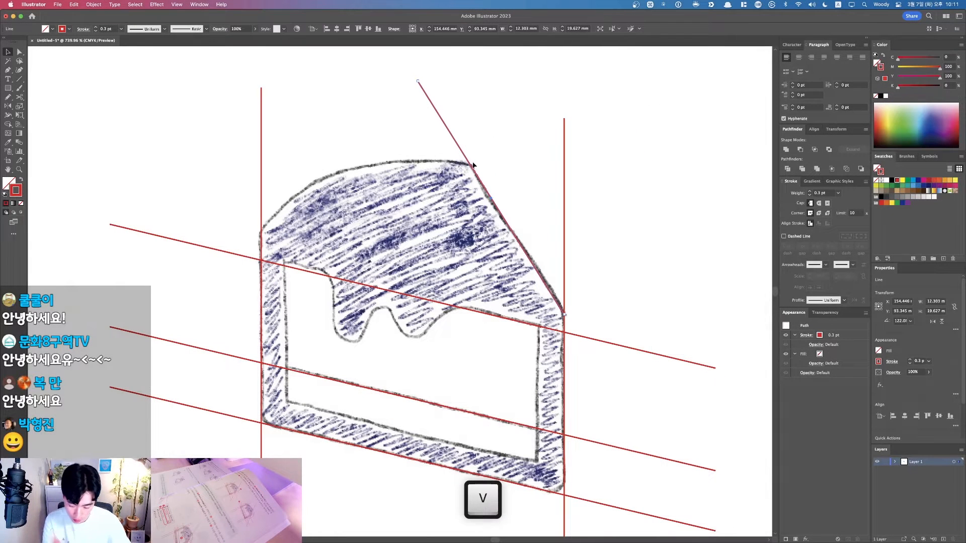
{"action": "left_click", "coordinate": [573, 204]}
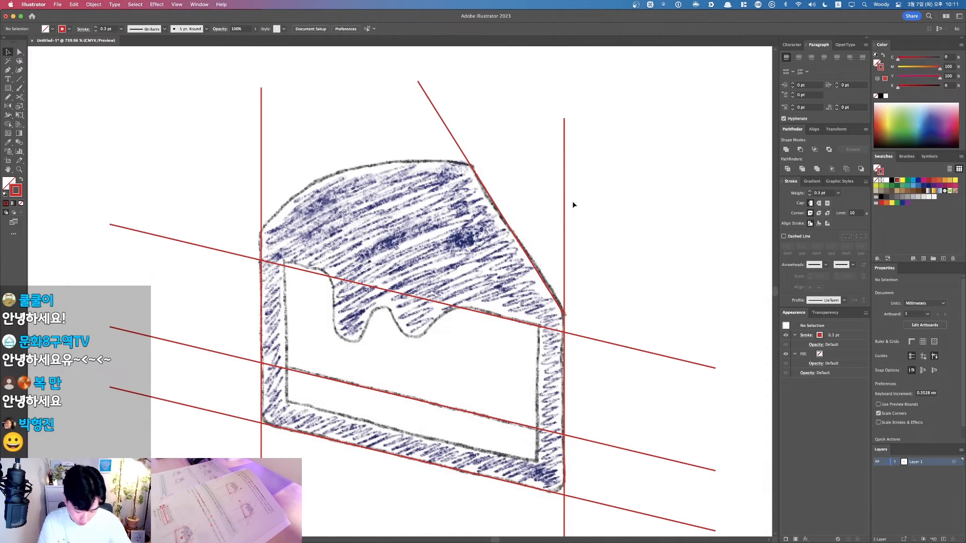
{"action": "key", "text": "l"}
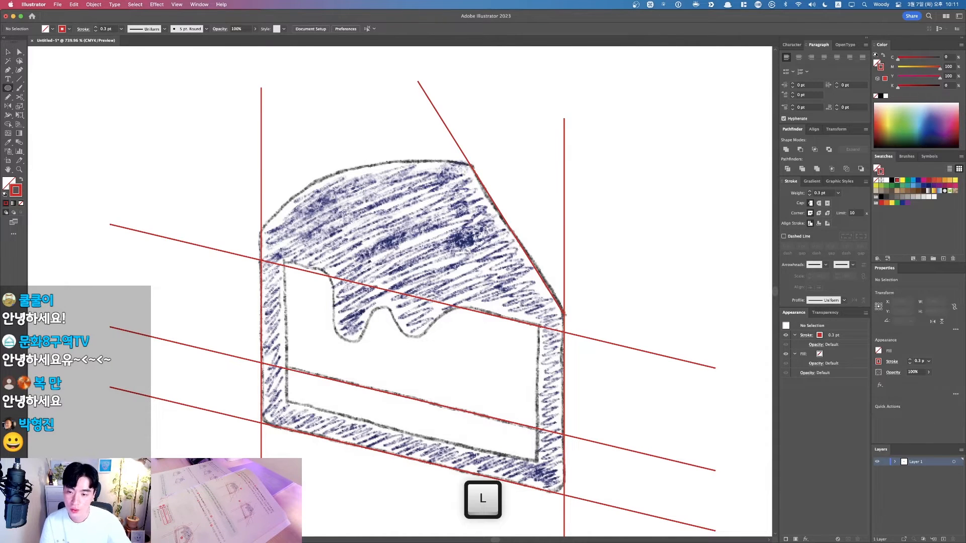
{"action": "key", "text": "p"}
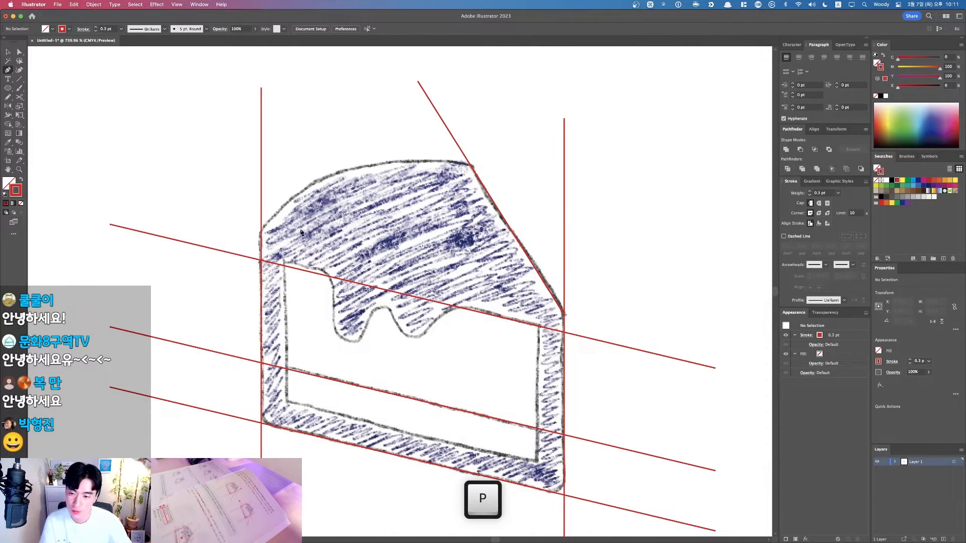
{"action": "left_click", "coordinate": [260, 232]}
{"action": "left_click_drag", "start_coordinate": [471, 165], "coordinate": [634, 197]}
{"action": "key", "text": "v"}
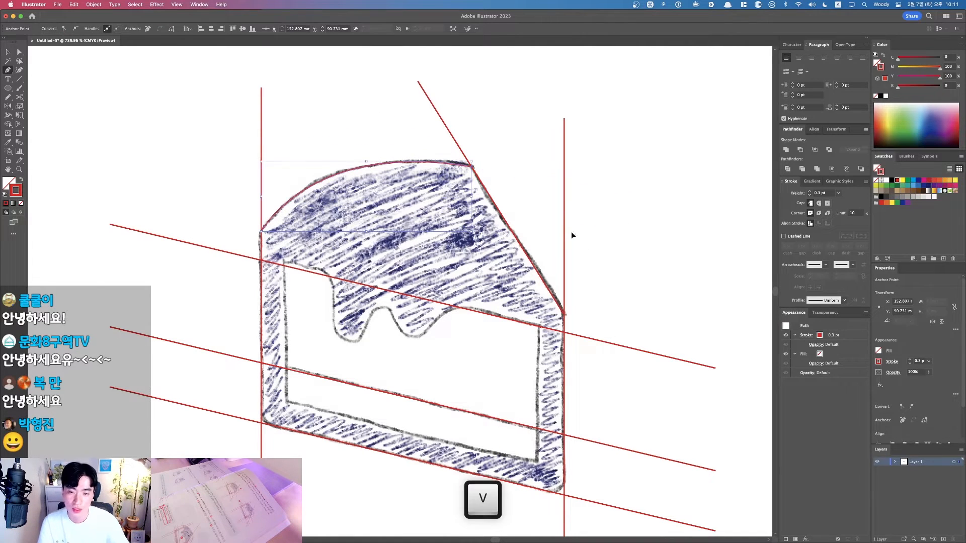
{"action": "key", "text": "BackSpace"}
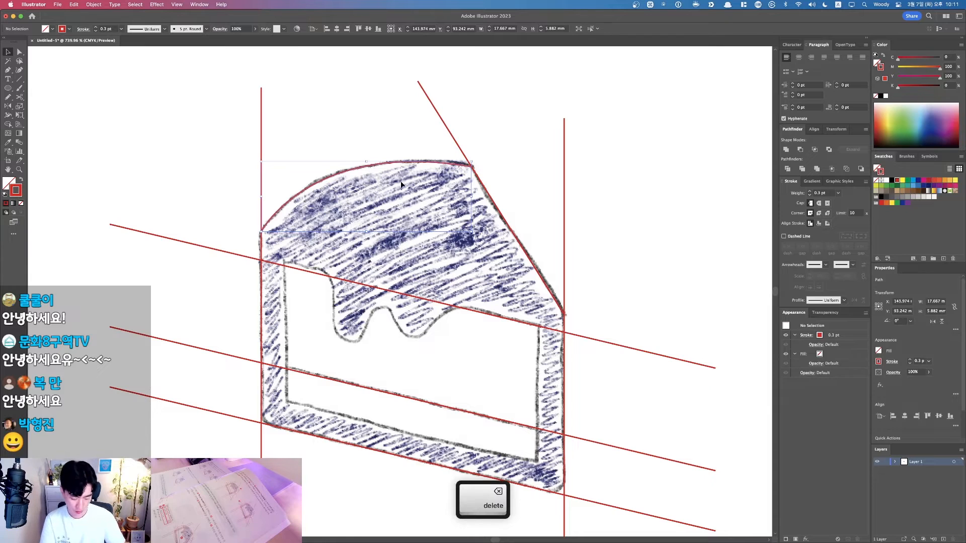
Draw an ellipse and fit its upper arc to the cake's curved top outline, sizing it to about 28.2 by 18.5 mm
{"action": "key", "text": "l"}
{"action": "mouse_move", "coordinate": [414, 272]}
{"action": "left_mouse_down"}
{"action": "mouse_move", "coordinate": [518, 380]}
{"action": "mouse_move", "coordinate": [551, 398]}
{"action": "mouse_move", "coordinate": [596, 397]}
{"action": "mouse_move", "coordinate": [589, 387]}
{"action": "left_mouse_up"}
{"action": "key", "text": "v"}
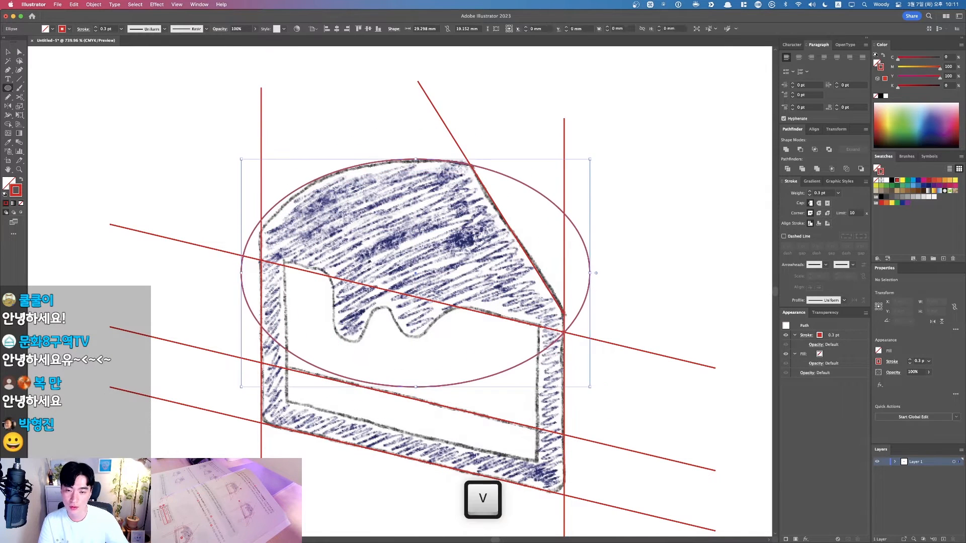
{"action": "left_click_drag", "start_coordinate": [323, 179], "coordinate": [334, 179]}
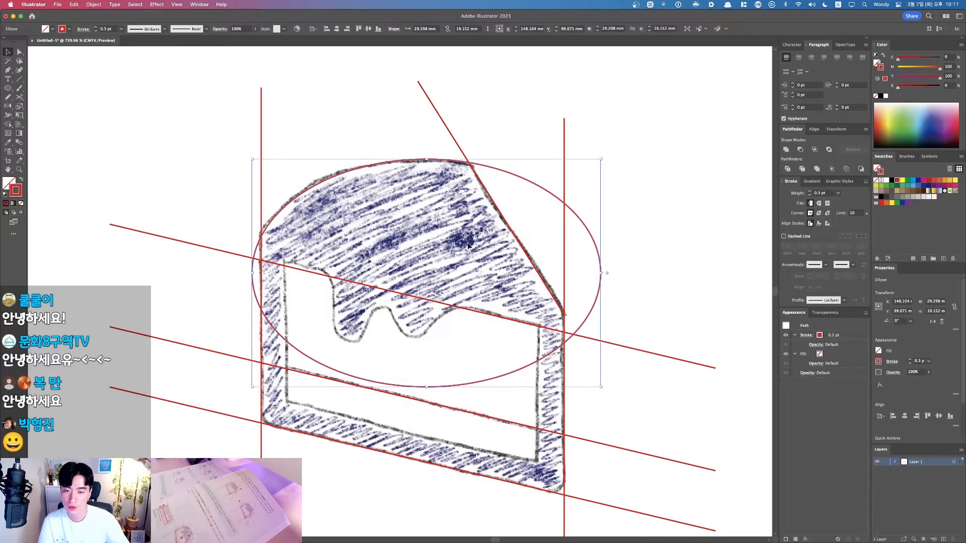
{"action": "mouse_move", "coordinate": [600, 388]}
{"action": "left_mouse_down"}
{"action": "mouse_move", "coordinate": [579, 386]}
{"action": "mouse_move", "coordinate": [589, 381]}
{"action": "left_mouse_up"}
{"action": "key", "text": "F1"}
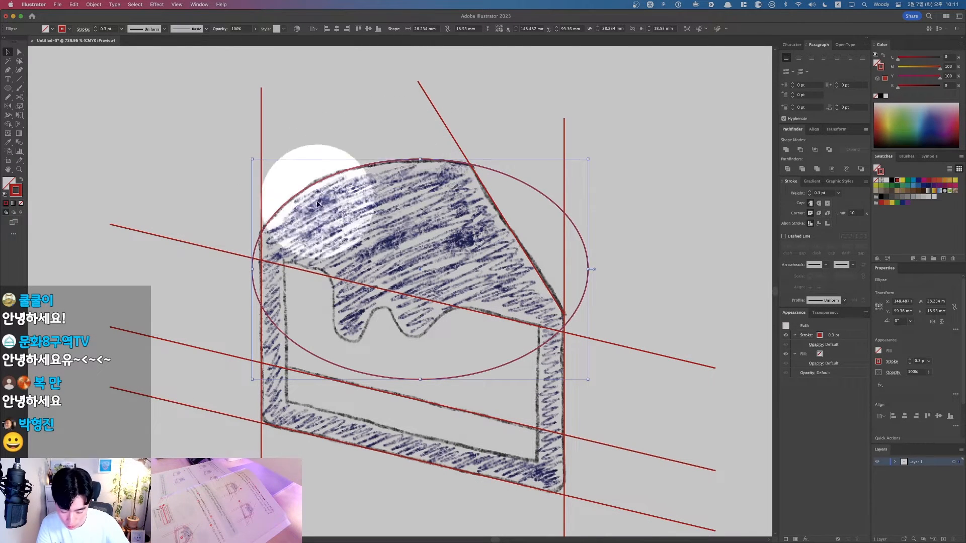
{"action": "key", "text": "F1"}
{"action": "left_click", "coordinate": [360, 220]}
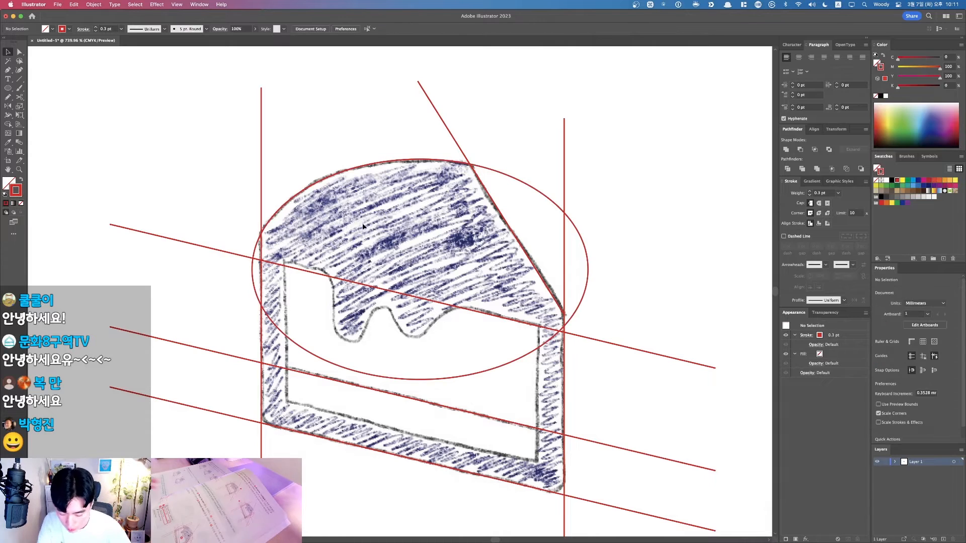
{"action": "key", "text": "F1"}
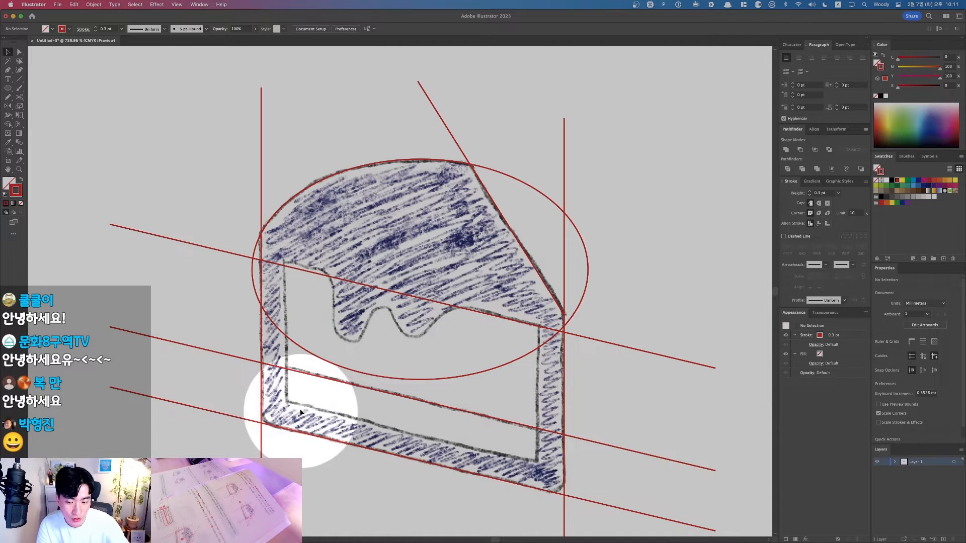
{"action": "key", "text": "F1"}
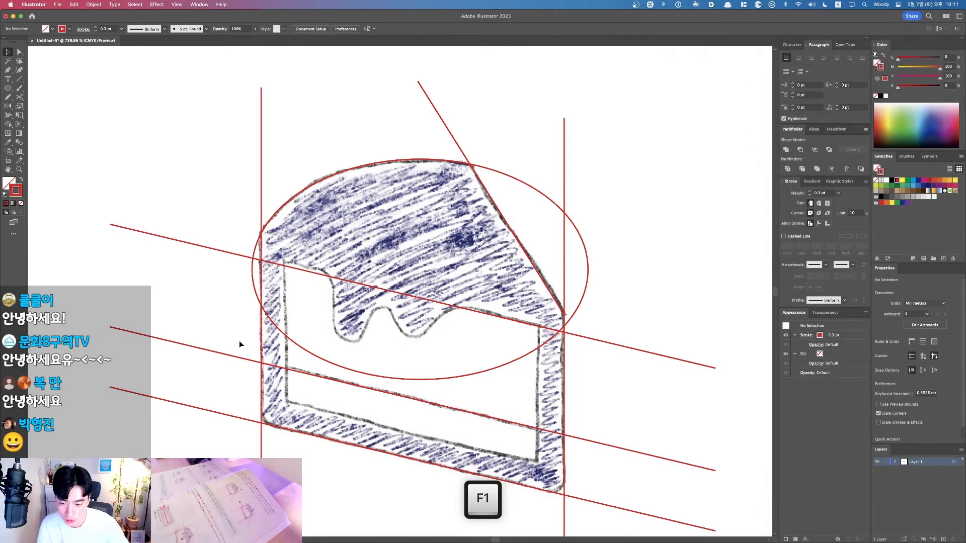
Duplicate the left vertical guide line and shift the copy about 2.1 mm inward onto the cake's inner left edge
{"action": "left_click", "coordinate": [261, 348]}
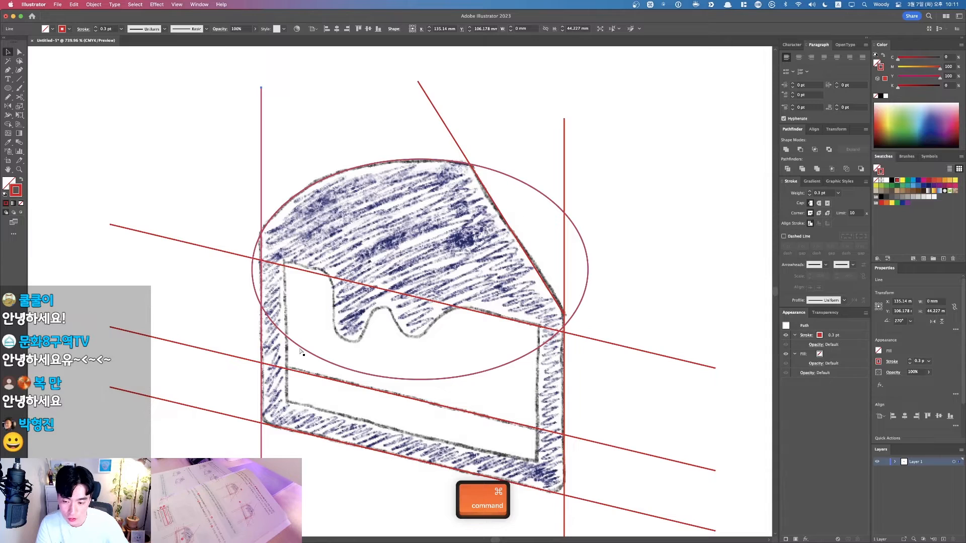
{"action": "key", "text": "cmd+c"}
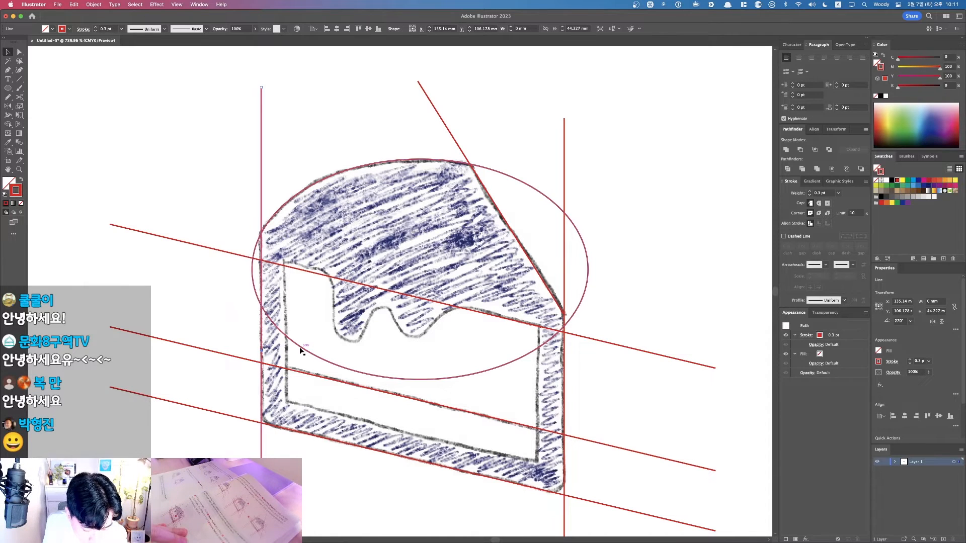
{"action": "key", "text": "Right"}
{"action": "key", "text": "Right"}
{"action": "key", "text": "Right"}
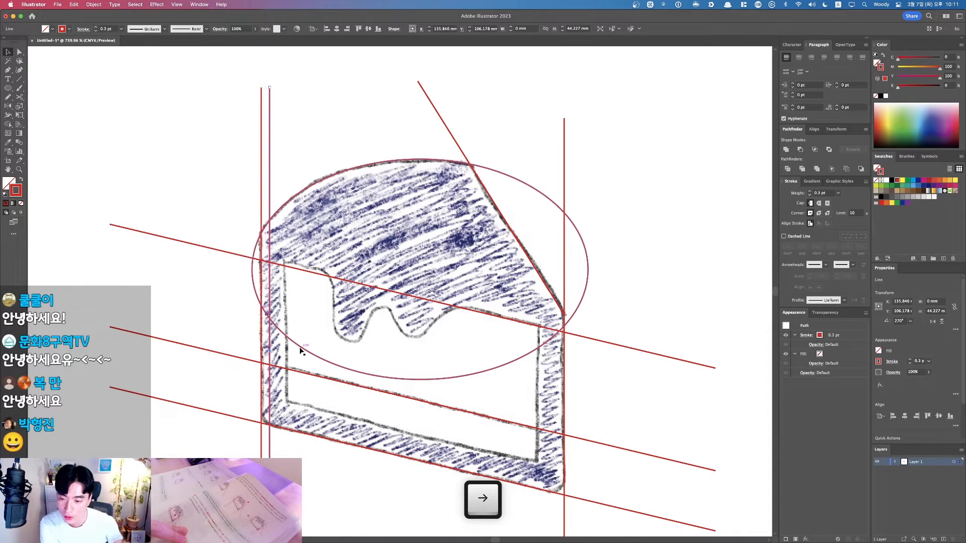
{"action": "key", "text": "Right"}
{"action": "key", "text": "Right"}
{"action": "key", "text": "Right"}
{"action": "key", "text": "Right"}
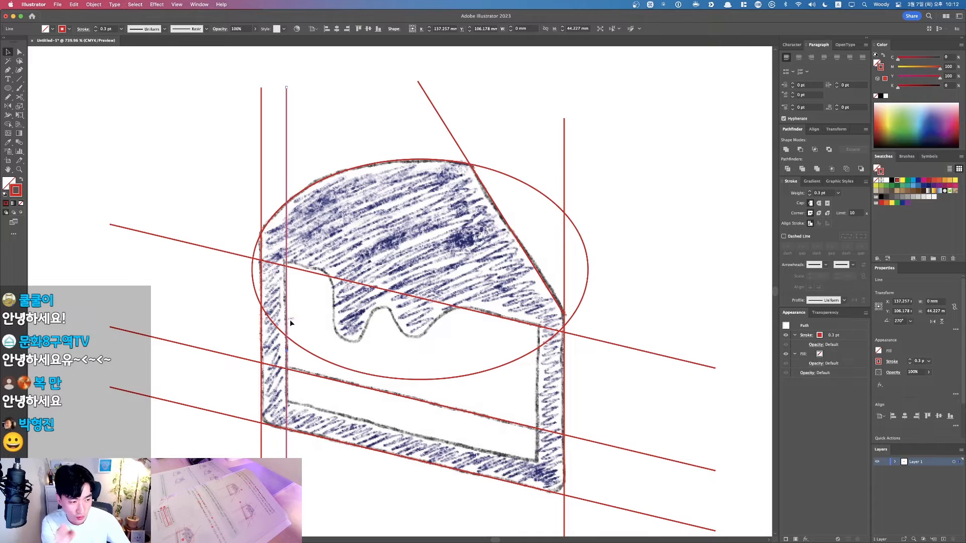
Duplicate the right vertical guide line and shift the copy inward onto the cake's inner right edge
{"action": "key", "text": "space"}
{"action": "left_click_drag", "start_coordinate": [450, 379], "coordinate": [429, 346]}
{"action": "left_click", "coordinate": [541, 350]}
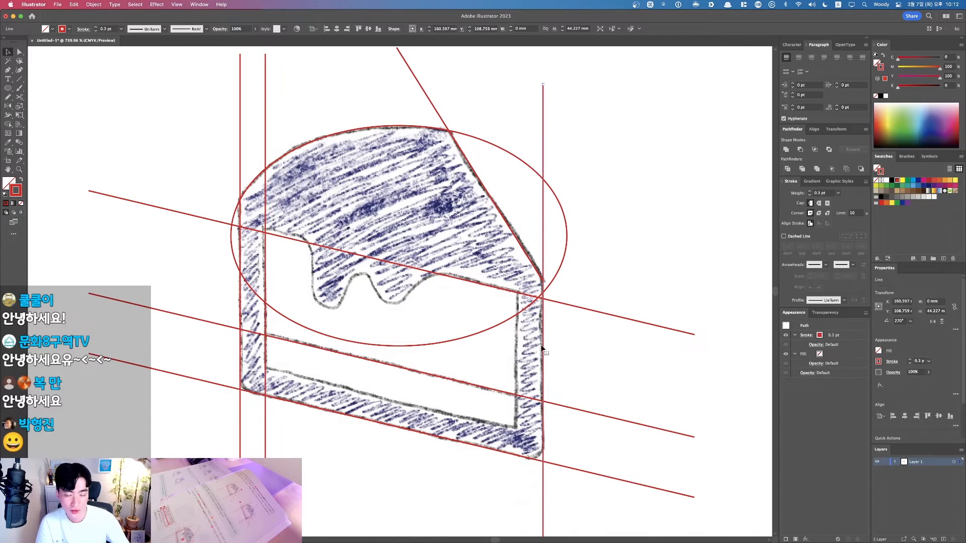
{"action": "key", "text": "super+c"}
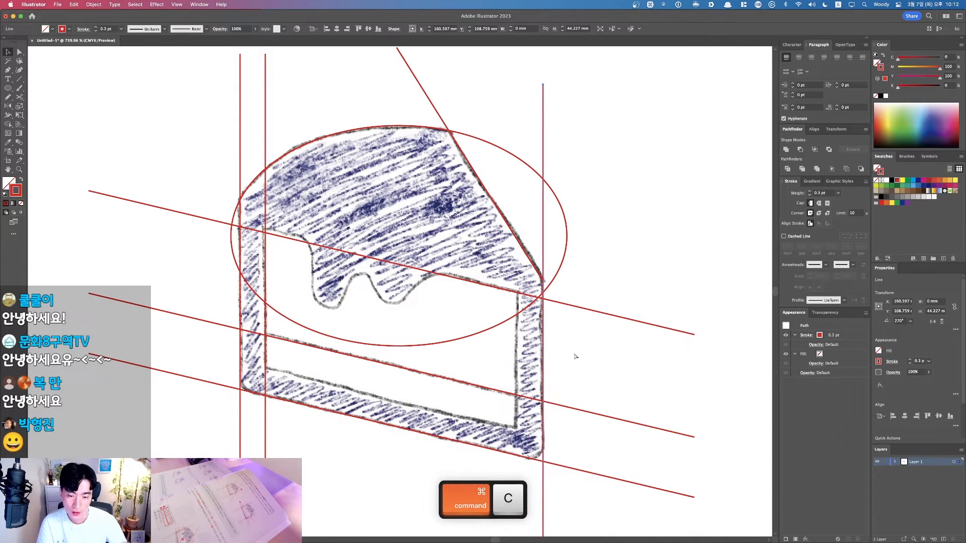
{"action": "key", "text": "Left"}
{"action": "key", "text": "Left"}
{"action": "key", "text": "Left"}
{"action": "key", "text": "Left"}
{"action": "key", "text": "Left"}
{"action": "key", "text": "Left"}
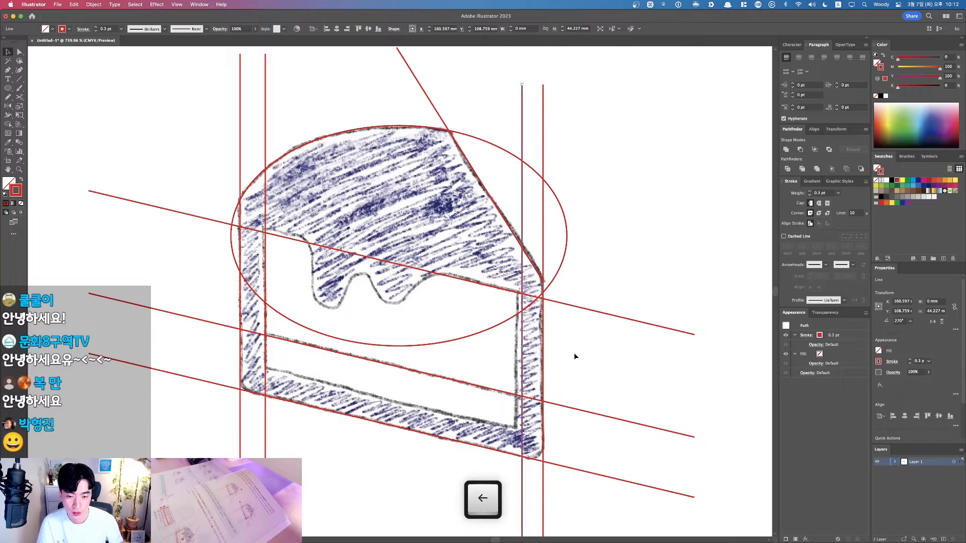
Duplicate the lowest slanted line and raise the copy about 2.1 mm onto the inner edge of the bottom border
{"action": "left_click", "coordinate": [450, 439]}
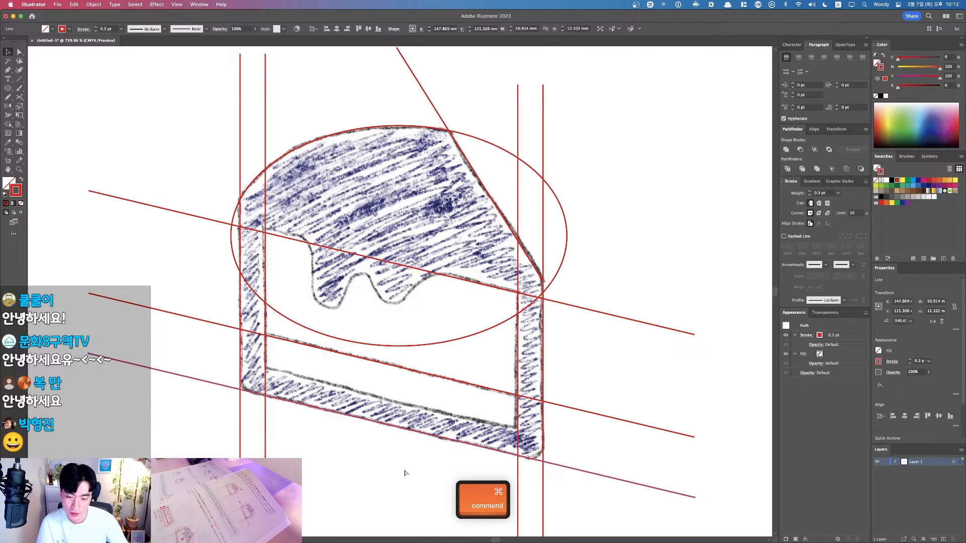
{"action": "key", "text": "super+c"}
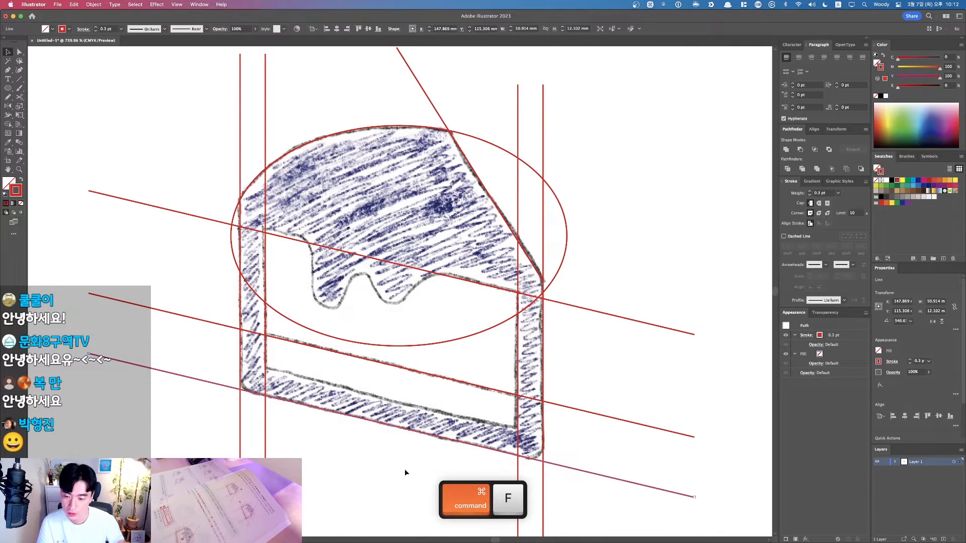
{"action": "key", "text": "Up"}
{"action": "key", "text": "Up"}
{"action": "key", "text": "Up"}
{"action": "key", "text": "Up"}
{"action": "key", "text": "Up"}
{"action": "key", "text": "Up"}
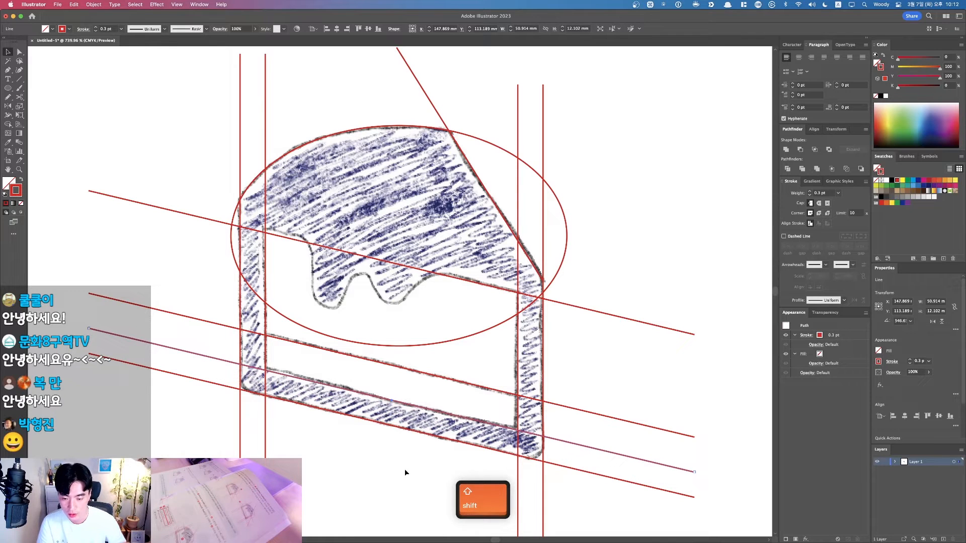
{"action": "left_click", "coordinate": [387, 324]}
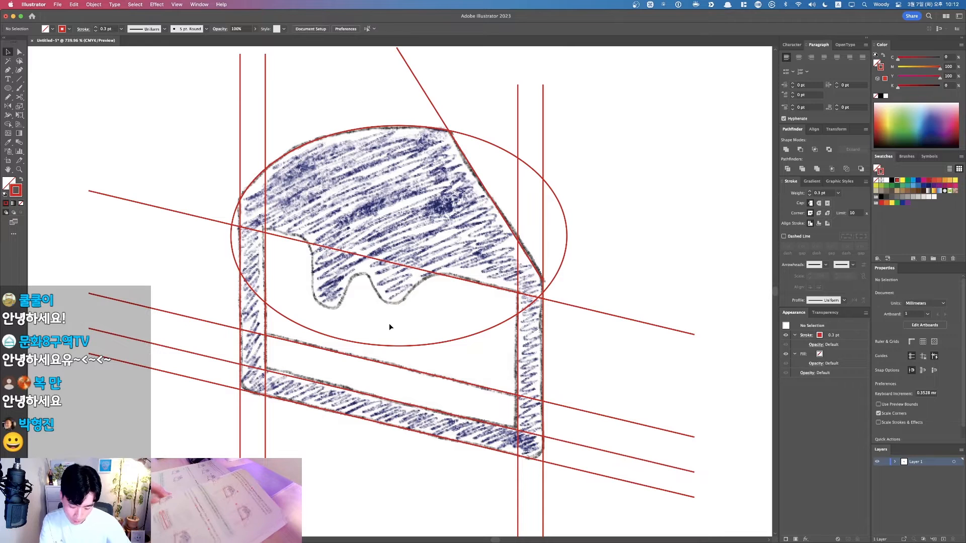
Trace the dripping icing edge with the Pencil tool as one wavy path about 15.7 by 8.2 mm
{"action": "key", "text": "F1"}
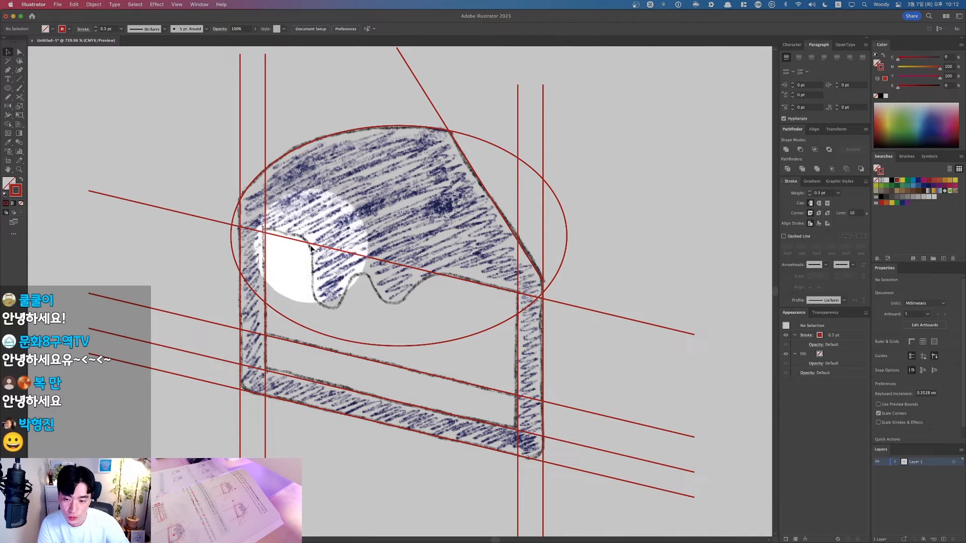
{"action": "key", "text": "F1"}
{"action": "left_click", "coordinate": [307, 244]}
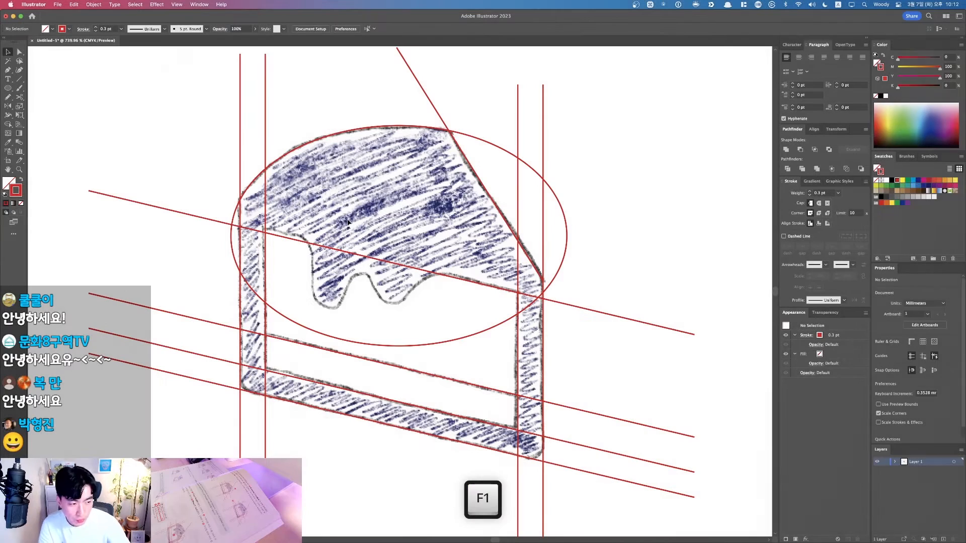
{"action": "left_click", "coordinate": [371, 215]}
{"action": "key", "text": "n"}
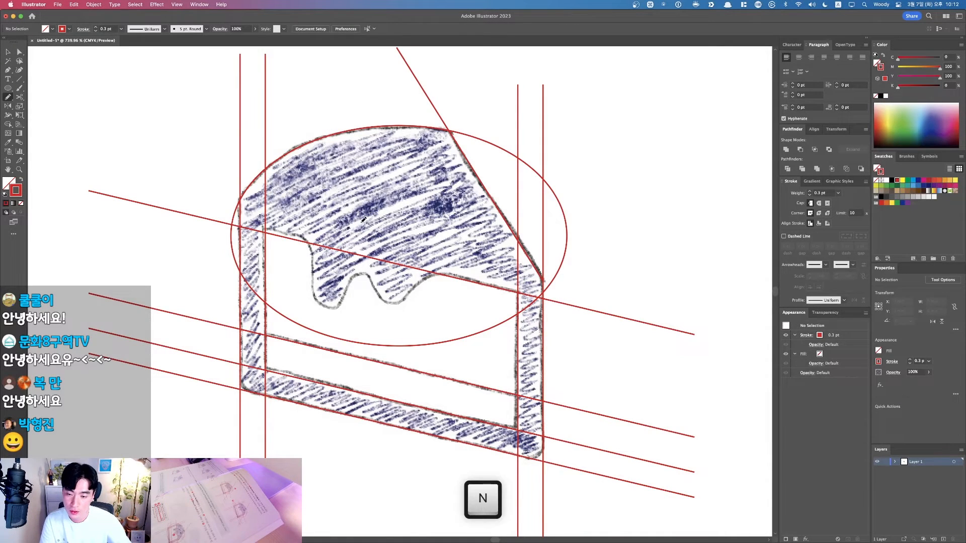
{"action": "left_click_drag", "start_coordinate": [150, 171], "coordinate": [637, 410]}
{"action": "left_click_drag", "start_coordinate": [320, 302], "coordinate": [372, 305]}
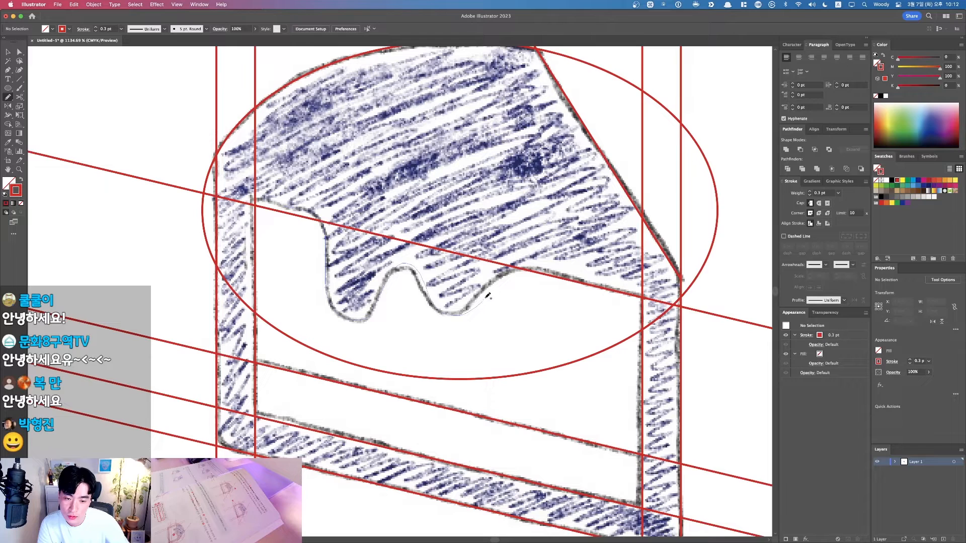
{"action": "left_click_drag", "start_coordinate": [547, 268], "coordinate": [574, 275]}
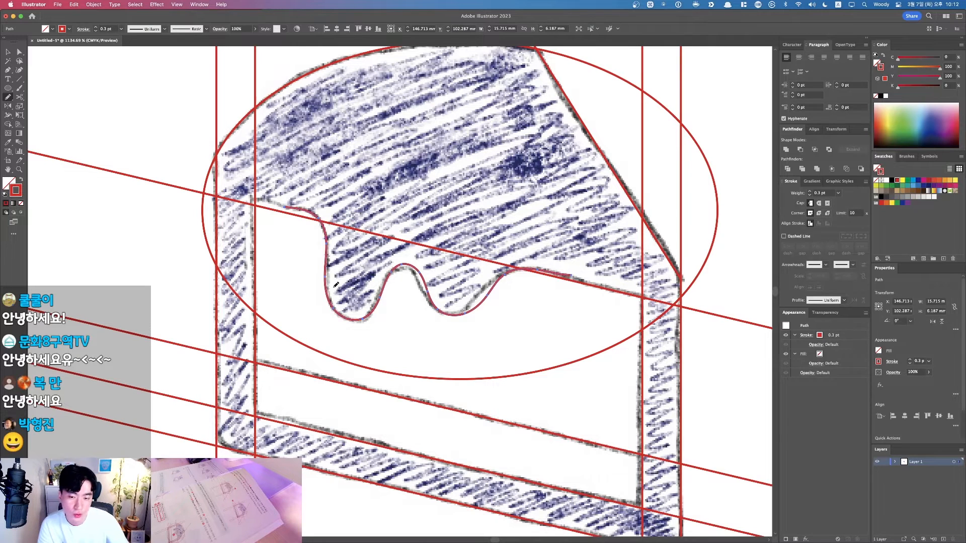
Smooth the traced icing drip path with the Smooth tool and leave it deselected
{"action": "key", "text": "v"}
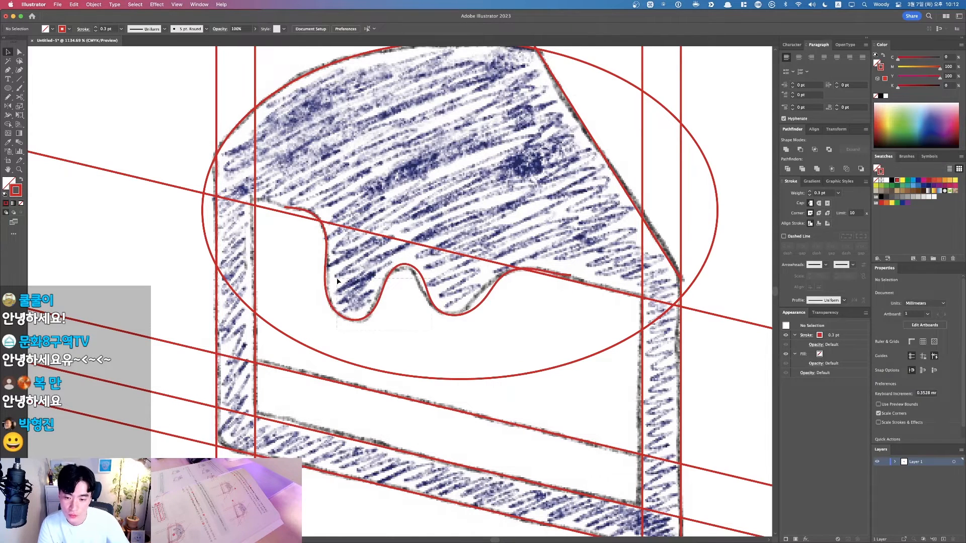
{"action": "left_click_drag", "start_coordinate": [8, 99], "coordinate": [37, 115]}
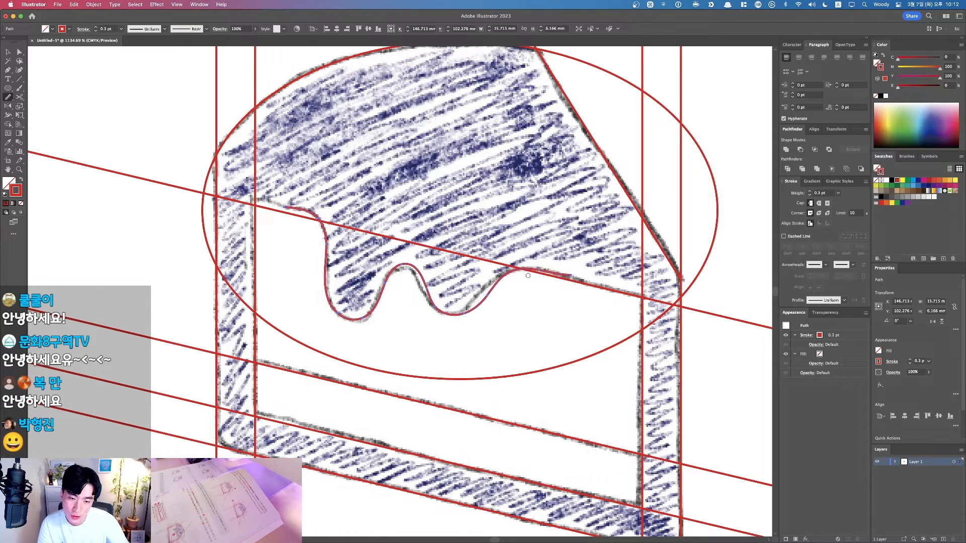
{"action": "key", "text": "v"}
{"action": "left_click", "coordinate": [543, 305]}
{"action": "scroll", "coordinate": [554, 332], "scroll_direction": "down", "scroll_amount": 6}
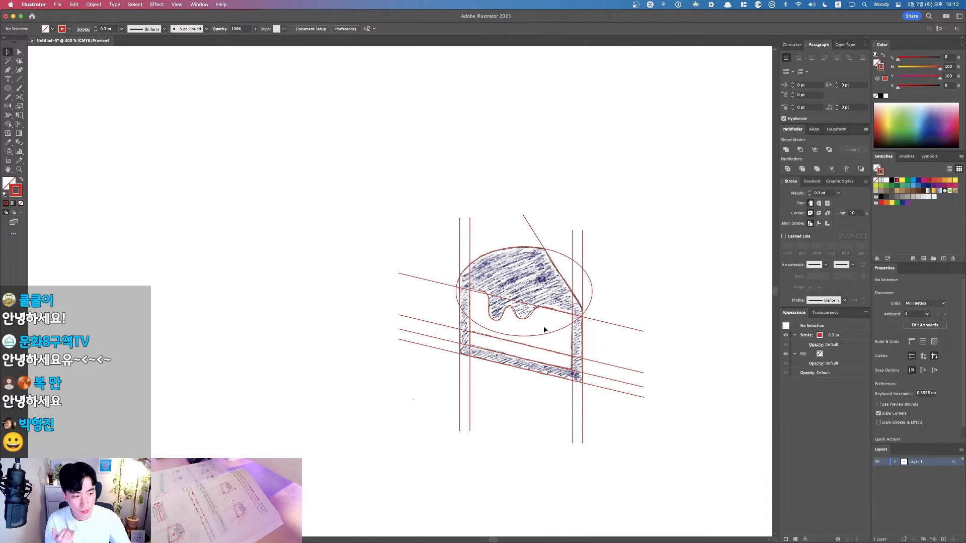
{"action": "scroll", "coordinate": [543, 329], "scroll_direction": "down", "scroll_amount": 5}
{"action": "scroll", "coordinate": [539, 323], "scroll_direction": "up", "scroll_amount": 4}
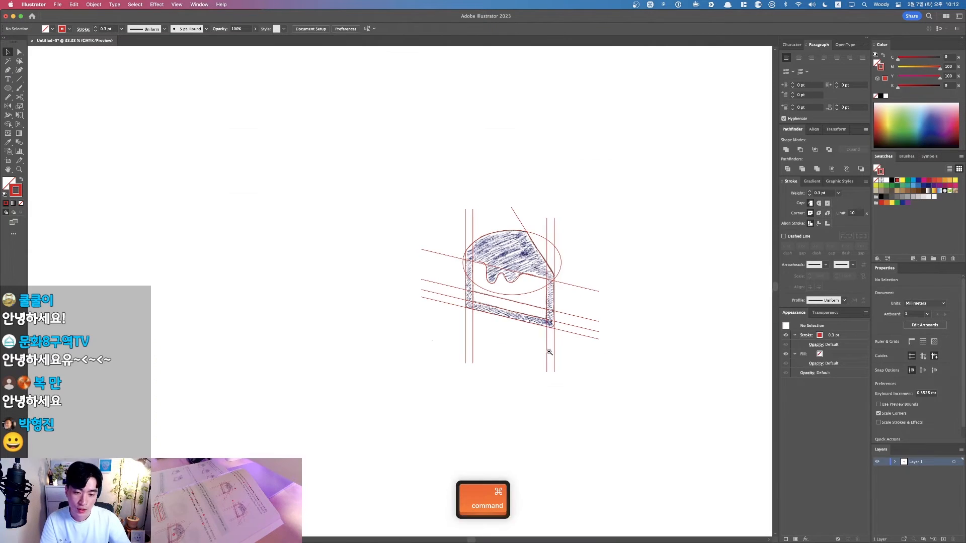
{"action": "key", "text": "space"}
{"action": "left_click_drag", "start_coordinate": [522, 350], "coordinate": [478, 362]}
{"action": "left_click_drag", "start_coordinate": [574, 225], "coordinate": [359, 360]}
{"action": "key", "text": "shift+m"}
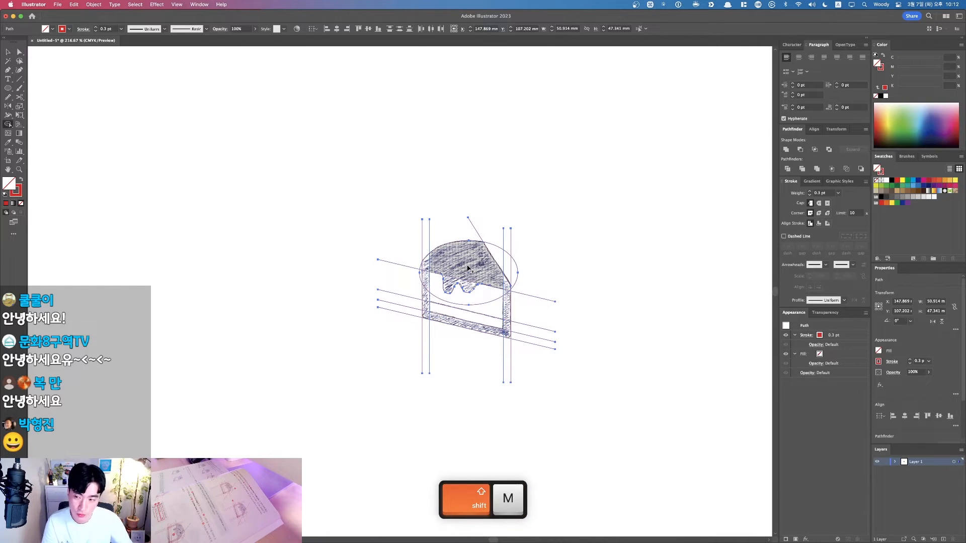
{"action": "left_click", "coordinate": [907, 191]}
{"action": "left_click", "coordinate": [466, 262]}
{"action": "left_click_drag", "start_coordinate": [426, 287], "coordinate": [501, 292]}
{"action": "key", "text": "super+z"}
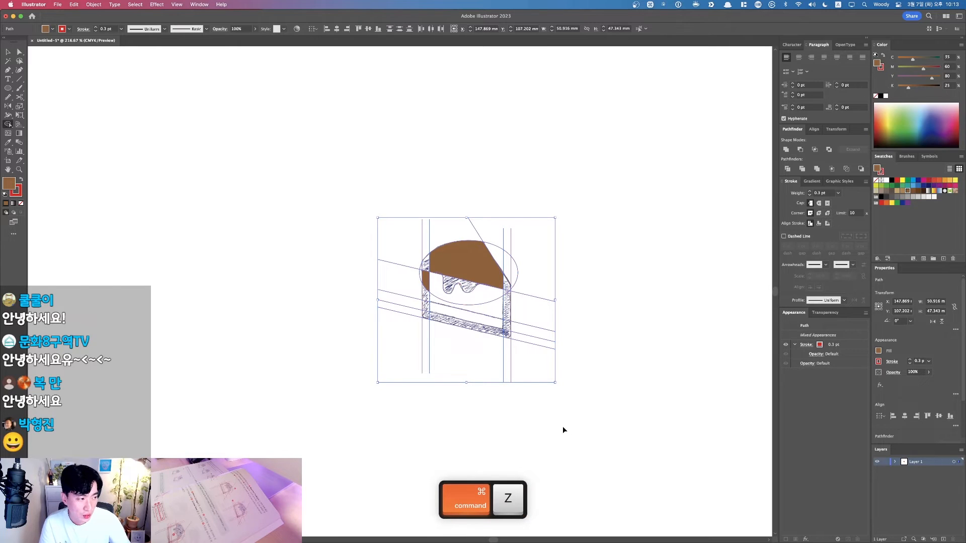
{"action": "key", "text": "super+z"}
{"action": "key", "text": "v"}
{"action": "left_click", "coordinate": [553, 424]}
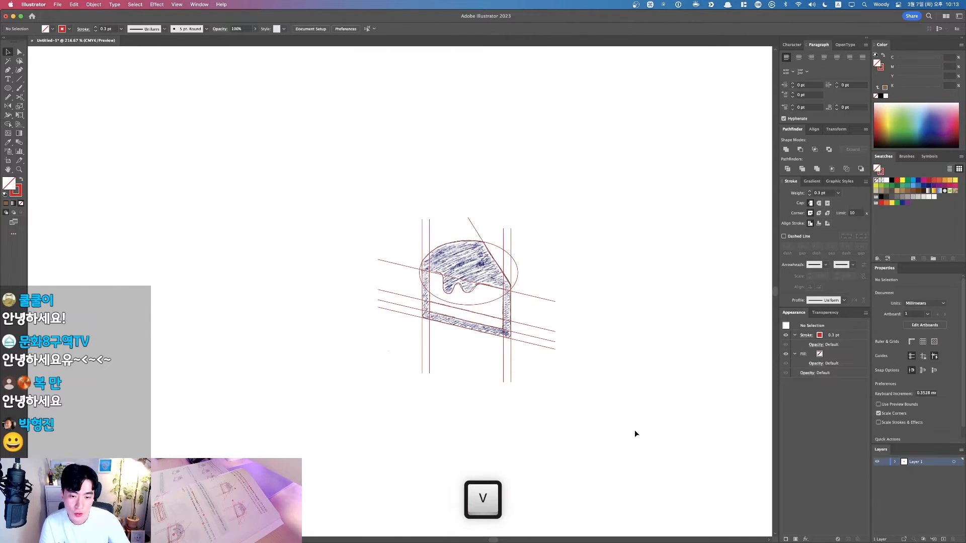
Duplicate the sketch image together with all guide paths and place the copy to the left of the artboard
{"action": "key", "text": "super+1"}
{"action": "left_click_drag", "start_coordinate": [671, 429], "coordinate": [418, 259]}
{"action": "left_click_drag", "start_coordinate": [517, 338], "coordinate": [107, 338]}
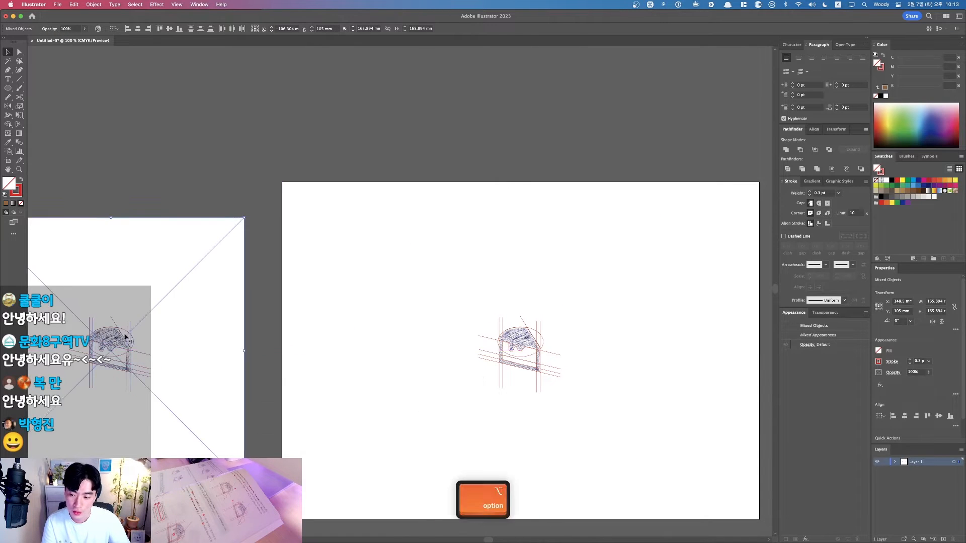
Lock the original sketch image on the artboard
{"action": "left_click_drag", "start_coordinate": [161, 378], "coordinate": [231, 378]}
{"action": "left_click_drag", "start_coordinate": [385, 317], "coordinate": [302, 307]}
{"action": "left_click", "coordinate": [377, 261]}
{"action": "left_click", "coordinate": [371, 275]}
{"action": "left_click", "coordinate": [375, 274]}
{"action": "key", "text": "super+2"}
Select all the red guide paths over the sketch on the artboard
{"action": "left_click_drag", "start_coordinate": [603, 406], "coordinate": [643, 423]}
{"action": "left_click_drag", "start_coordinate": [577, 362], "coordinate": [285, 168]}
{"action": "left_click_drag", "start_coordinate": [382, 248], "coordinate": [419, 271]}
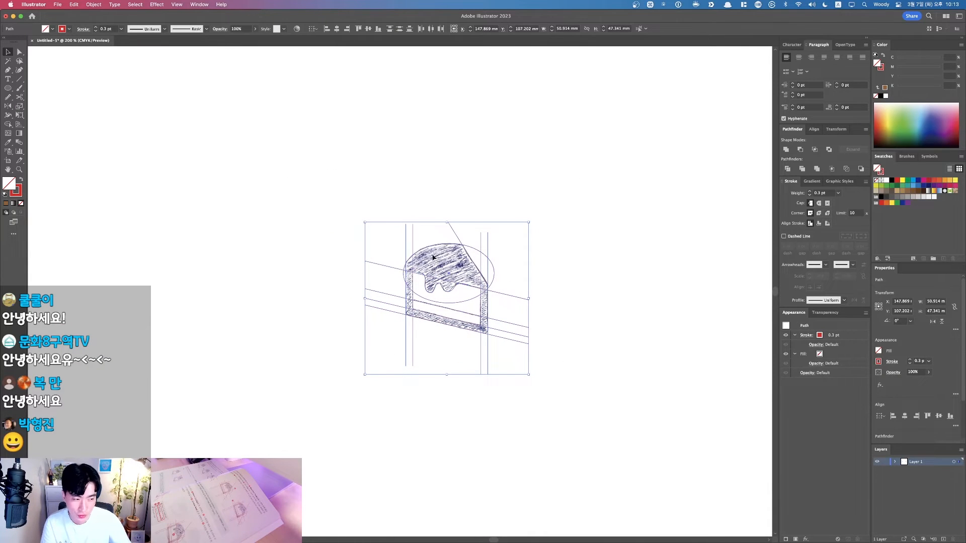
{"action": "scroll", "coordinate": [361, 261], "scroll_direction": "down", "scroll_amount": 3}
{"action": "left_click_drag", "start_coordinate": [298, 267], "coordinate": [504, 283]}
{"action": "left_click_drag", "start_coordinate": [265, 276], "coordinate": [489, 369]}
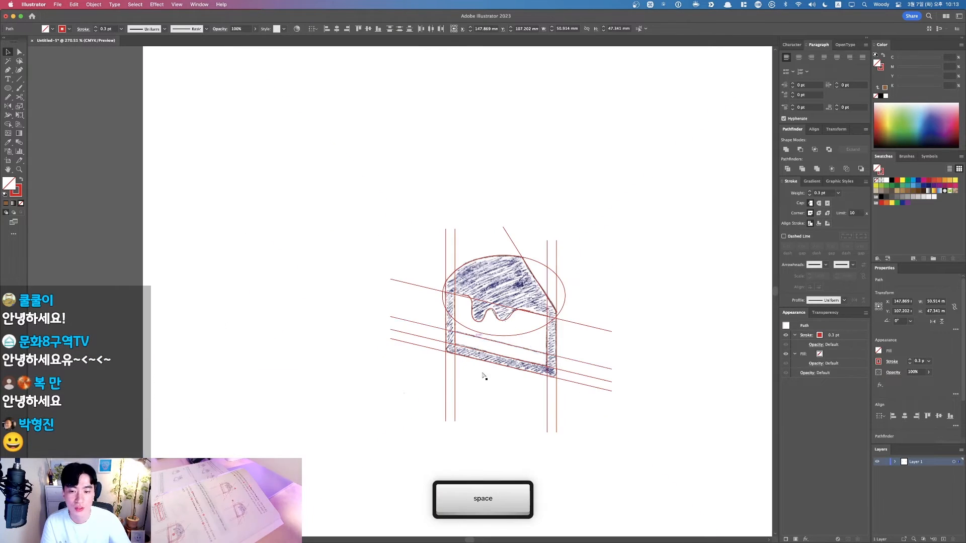
{"action": "mouse_move", "coordinate": [583, 309]}
{"action": "left_mouse_down"}
{"action": "mouse_move", "coordinate": [315, 283]}
{"action": "mouse_move", "coordinate": [40, 283]}
{"action": "left_mouse_up"}
{"action": "left_click_drag", "start_coordinate": [661, 287], "coordinate": [100, 289]}
{"action": "left_click_drag", "start_coordinate": [340, 290], "coordinate": [270, 293]}
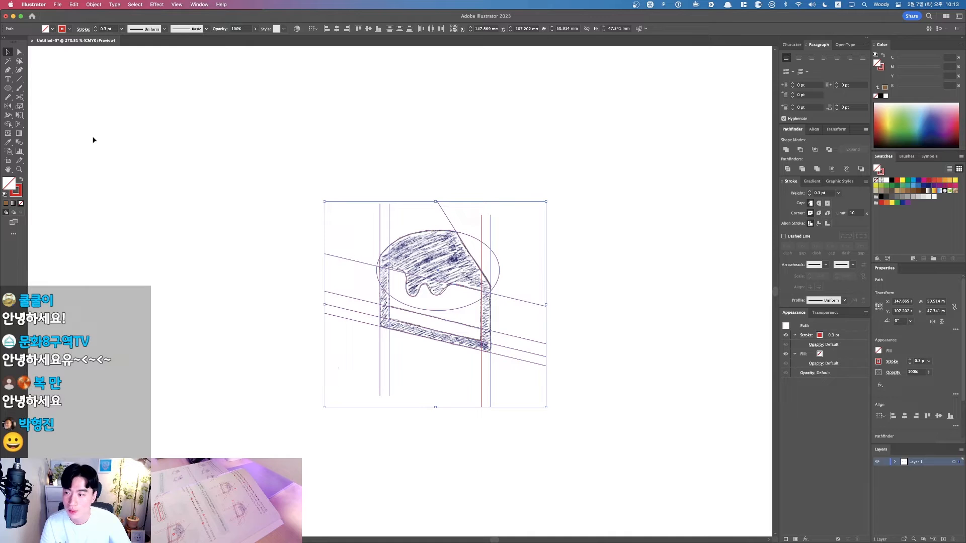
Activate the Shape Builder tool for the selected paths with a black fill and no stroke
{"action": "key", "text": "fn"}
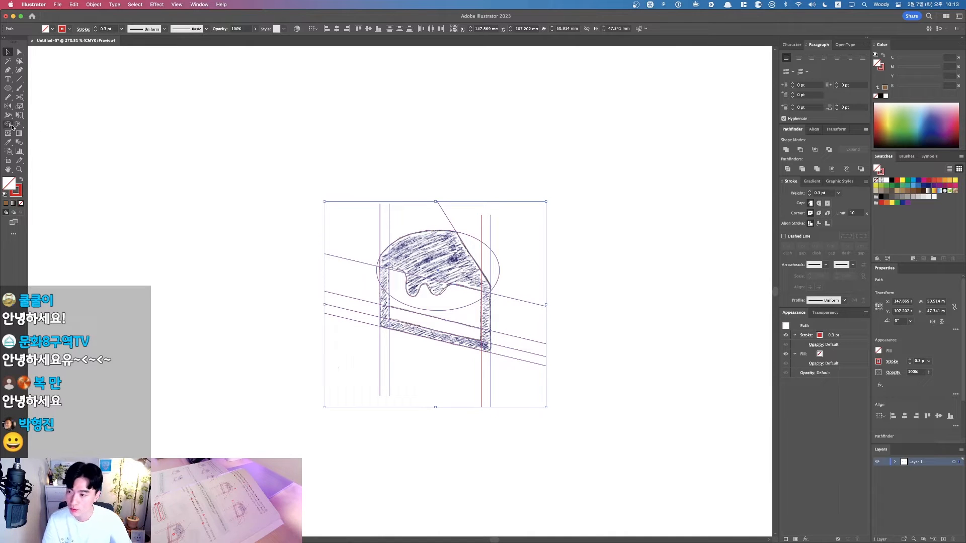
{"action": "key", "text": "F1"}
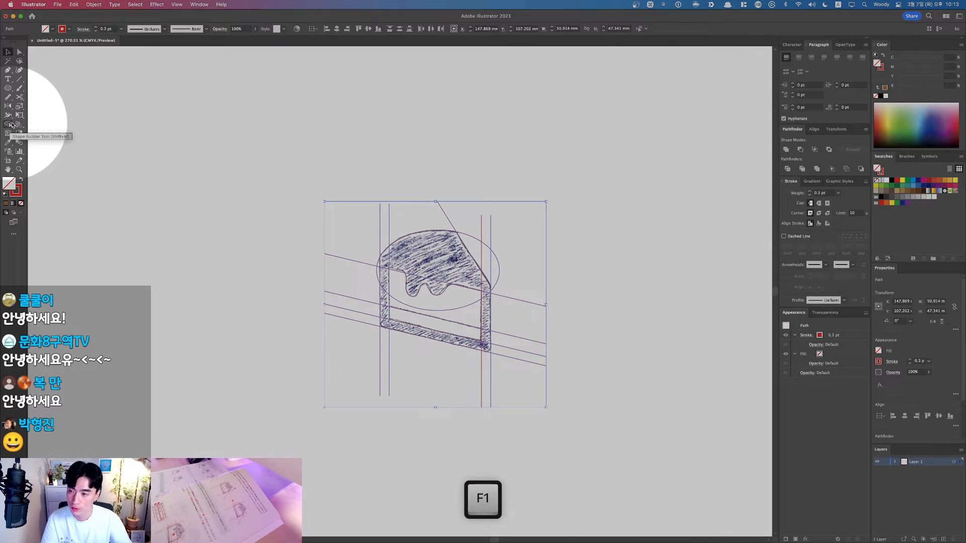
{"action": "left_click", "coordinate": [11, 125]}
{"action": "key", "text": "F1"}
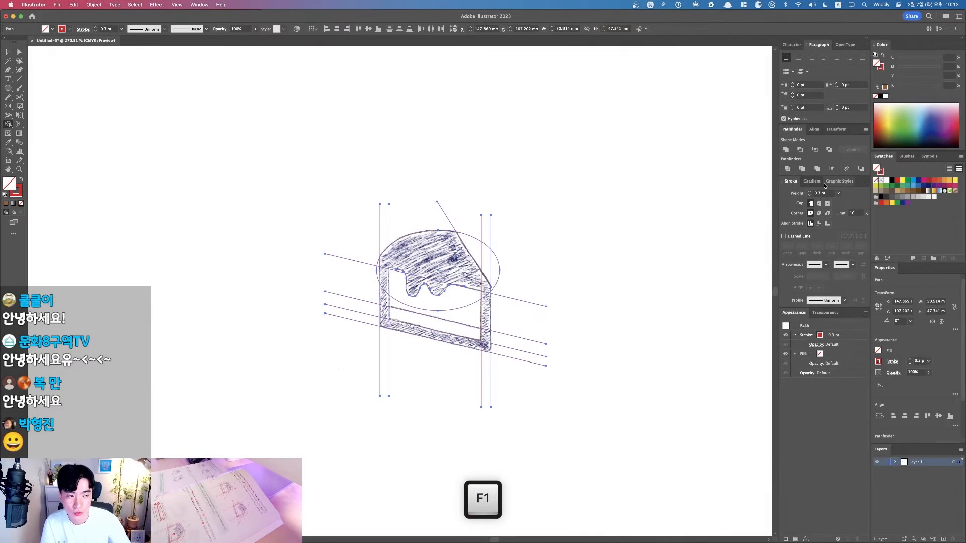
{"action": "left_click", "coordinate": [876, 180]}
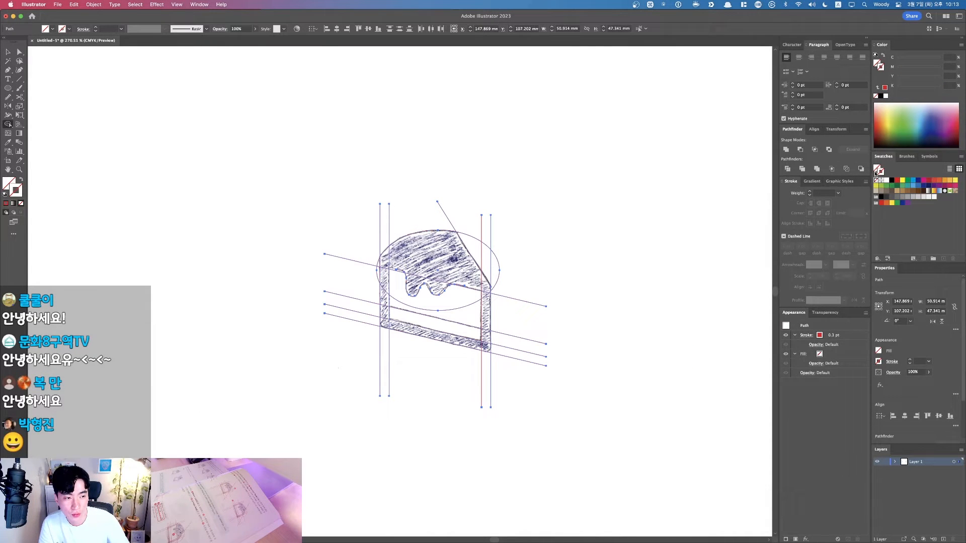
{"action": "left_click", "coordinate": [891, 181]}
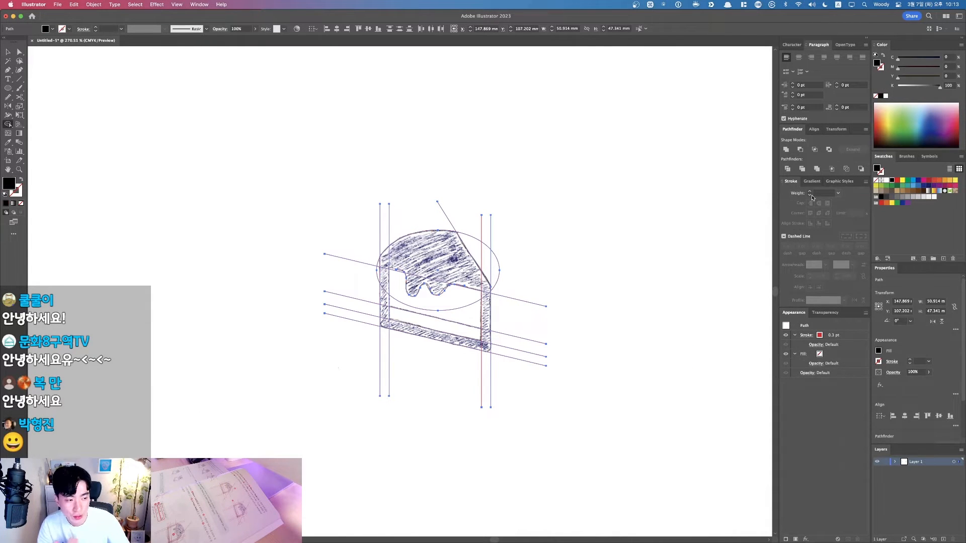
Merge the icing, side bars and base bar of the cake slice into one solid black shape with the Shape Builder
{"action": "key", "text": "super+equal"}
{"action": "left_click_drag", "start_coordinate": [488, 317], "coordinate": [520, 347]}
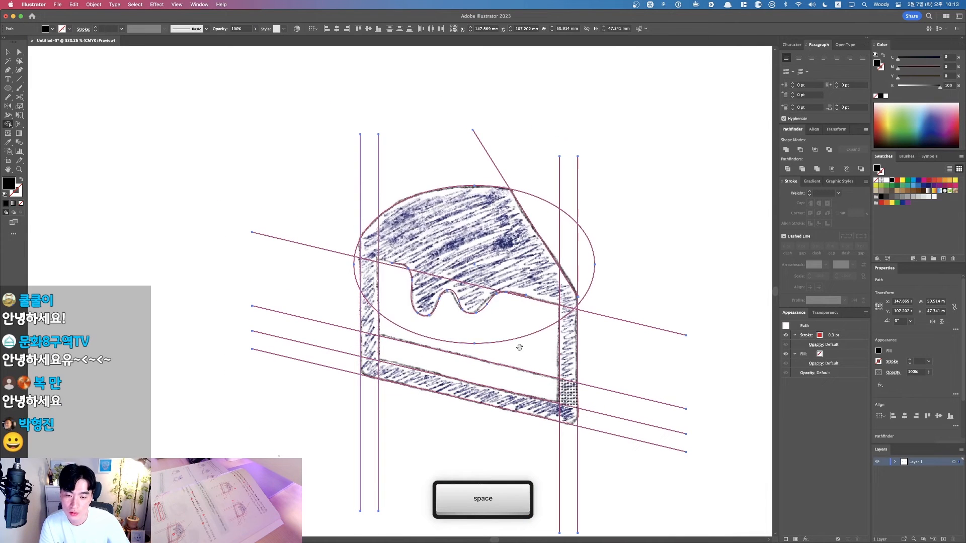
{"action": "mouse_move", "coordinate": [424, 285]}
{"action": "left_mouse_down"}
{"action": "mouse_move", "coordinate": [430, 270]}
{"action": "mouse_move", "coordinate": [420, 250]}
{"action": "left_mouse_up"}
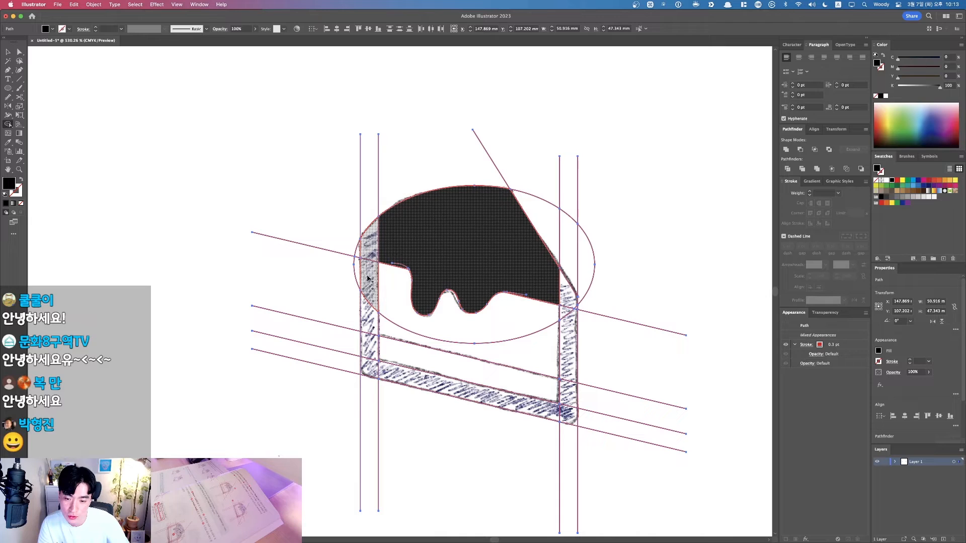
{"action": "left_click_drag", "start_coordinate": [367, 277], "coordinate": [369, 281]}
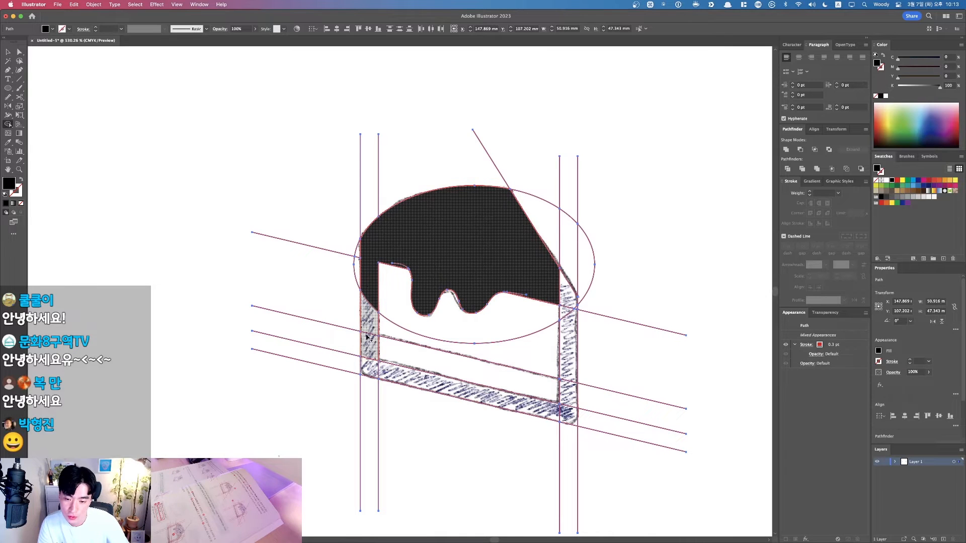
{"action": "left_click", "coordinate": [405, 374]}
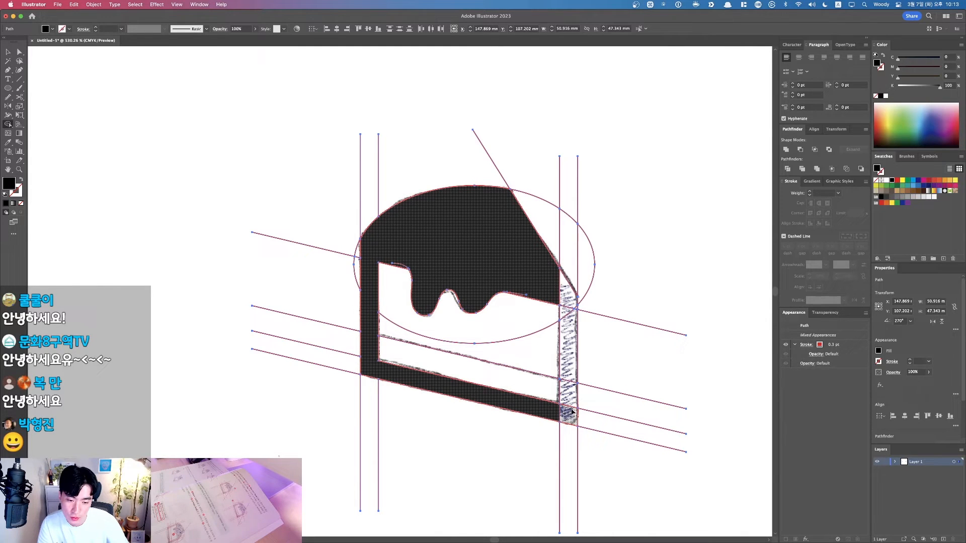
{"action": "left_click_drag", "start_coordinate": [572, 416], "coordinate": [568, 287]}
Fill the cake's slanted lower layer with teal and the area between it and the icing with orange using the Shape Builder
{"action": "left_click", "coordinate": [423, 277], "text": "super"}
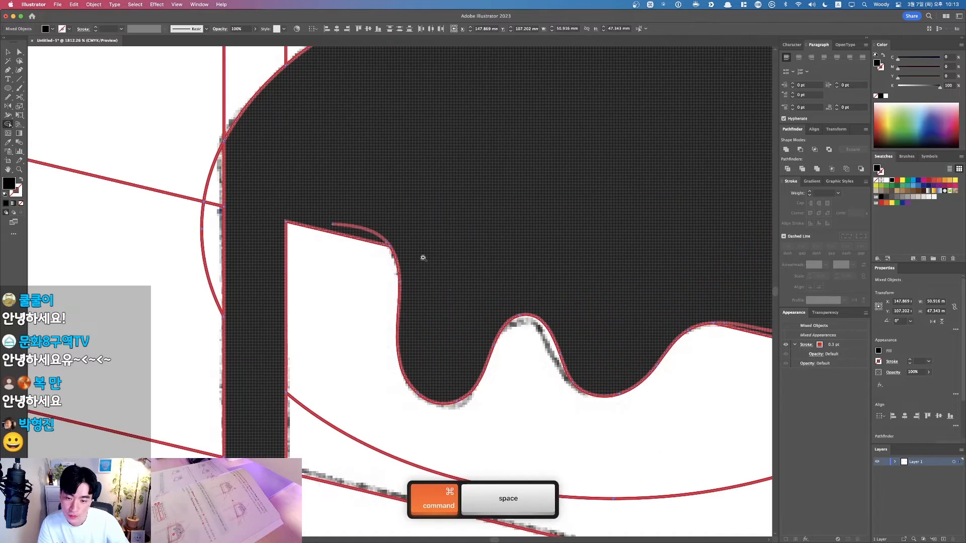
{"action": "scroll", "coordinate": [515, 252], "scroll_direction": "down", "scroll_amount": 6}
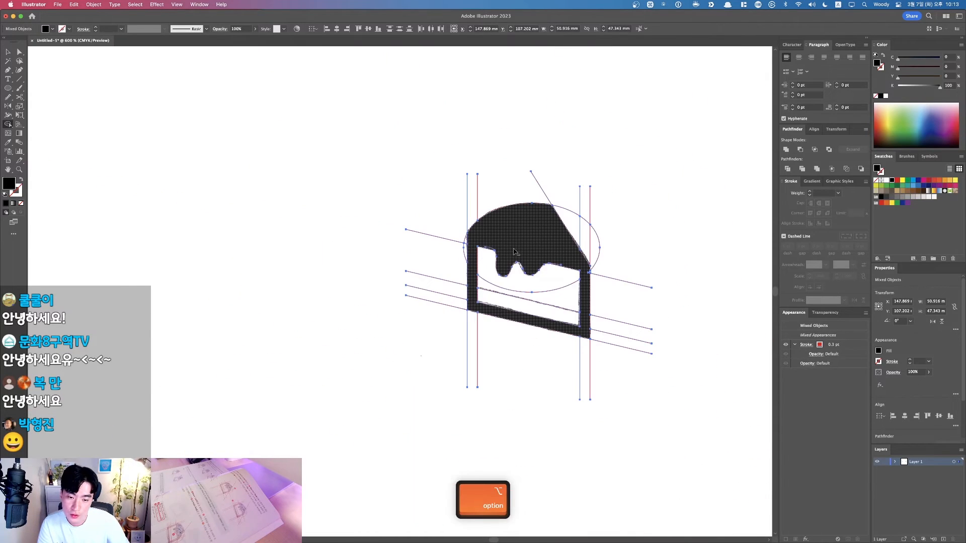
{"action": "left_click_drag", "start_coordinate": [603, 274], "coordinate": [508, 283]}
{"action": "left_click_drag", "start_coordinate": [237, 203], "coordinate": [611, 408]}
{"action": "key", "text": "F1"}
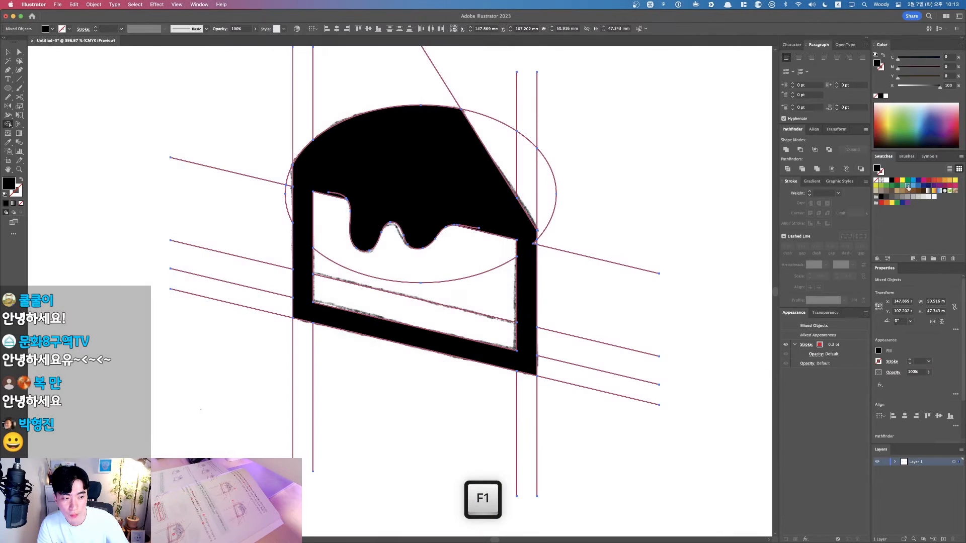
{"action": "left_click", "coordinate": [908, 186]}
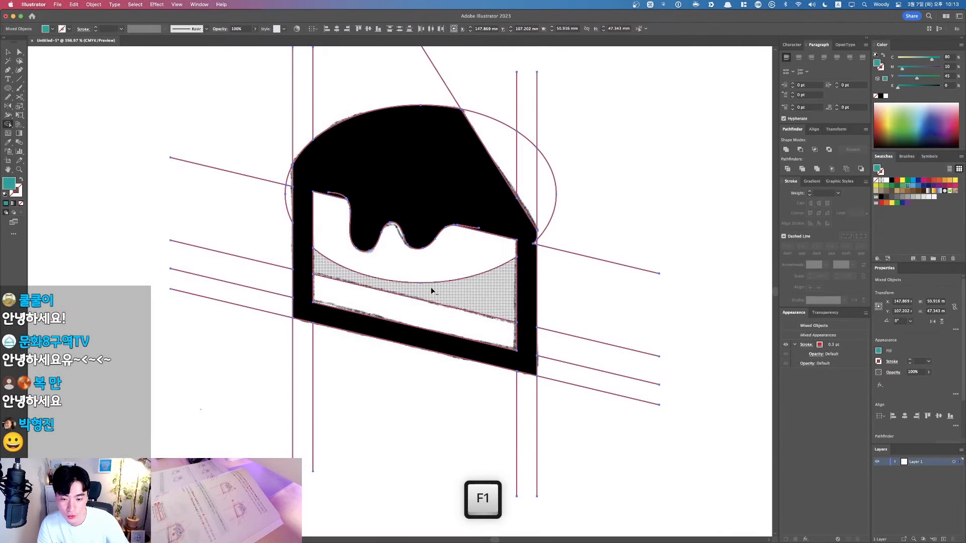
{"action": "left_click", "coordinate": [400, 309]}
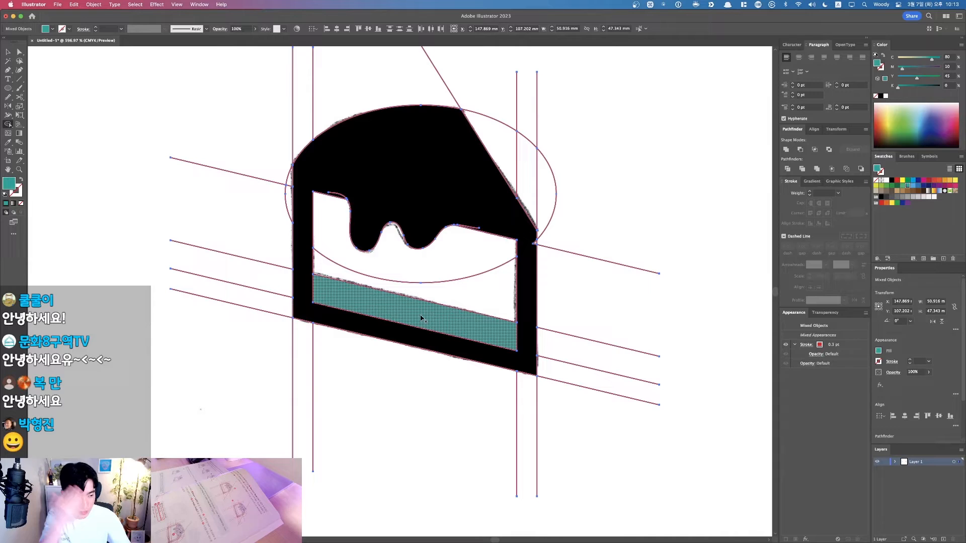
{"action": "left_click", "coordinate": [939, 184]}
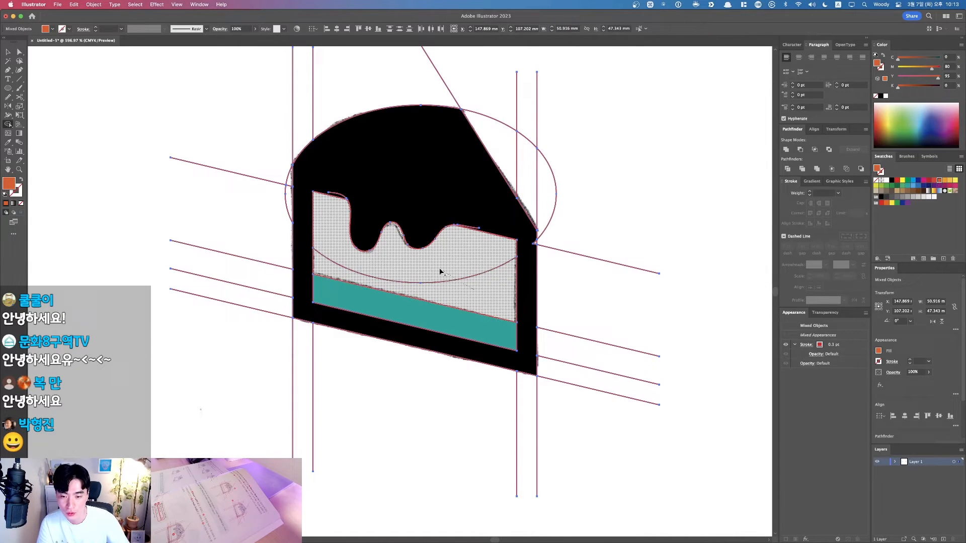
{"action": "left_click", "coordinate": [497, 296]}
Deselect the artwork and lock the sketch image behind the coloured cake
{"action": "key", "text": "v"}
{"action": "key", "text": "super+shift+a"}
{"action": "key", "text": "super+alt+0"}
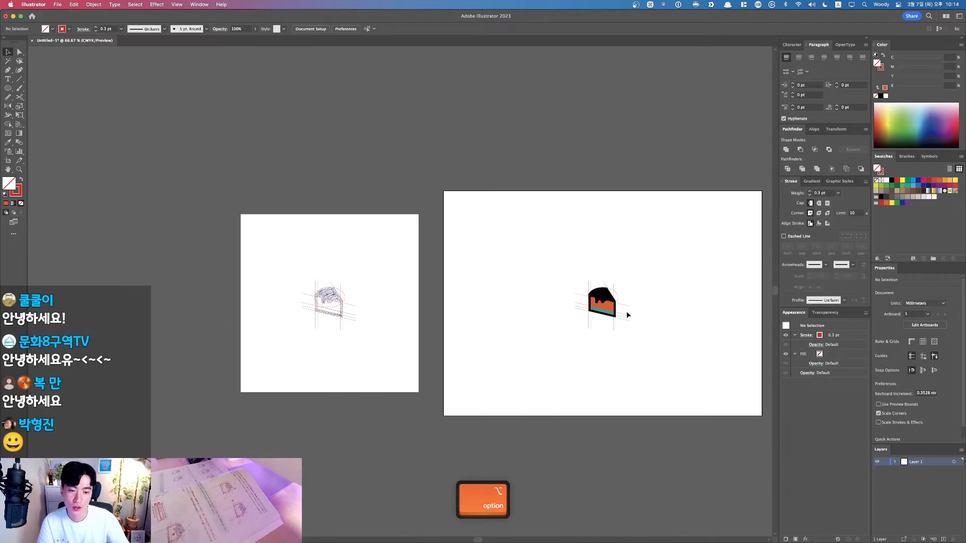
{"action": "key", "text": "space"}
{"action": "key", "text": "super+2"}
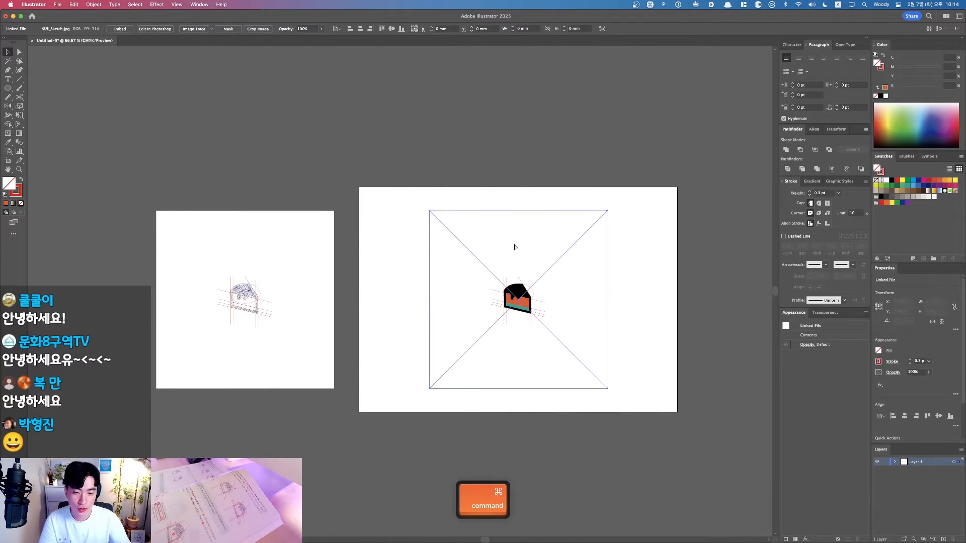
Duplicate the coloured cake together with its guide lines horizontally to the right
{"action": "key", "text": "space"}
{"action": "left_click_drag", "start_coordinate": [551, 294], "coordinate": [498, 293]}
{"action": "left_click_drag", "start_coordinate": [571, 211], "coordinate": [430, 344]}
{"action": "left_click_drag", "start_coordinate": [465, 305], "coordinate": [583, 304], "text": "alt+shift"}
{"action": "left_click", "coordinate": [455, 237]}
Duplicate only the filled shapes of the copied cake horizontally to the right, outside the artboard
{"action": "key", "text": "super+space"}
{"action": "left_click_drag", "start_coordinate": [455, 238], "coordinate": [686, 397], "text": "super"}
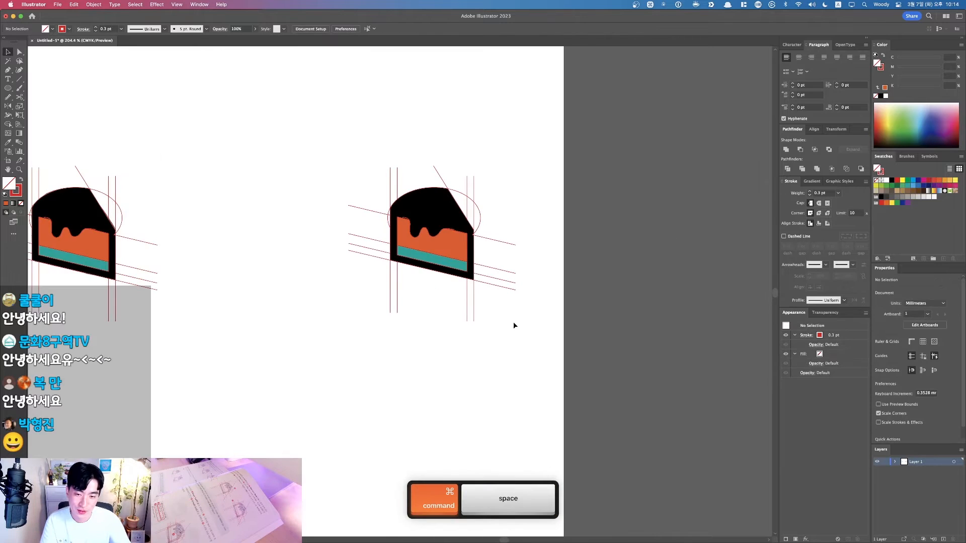
{"action": "left_click", "coordinate": [443, 212], "text": "super"}
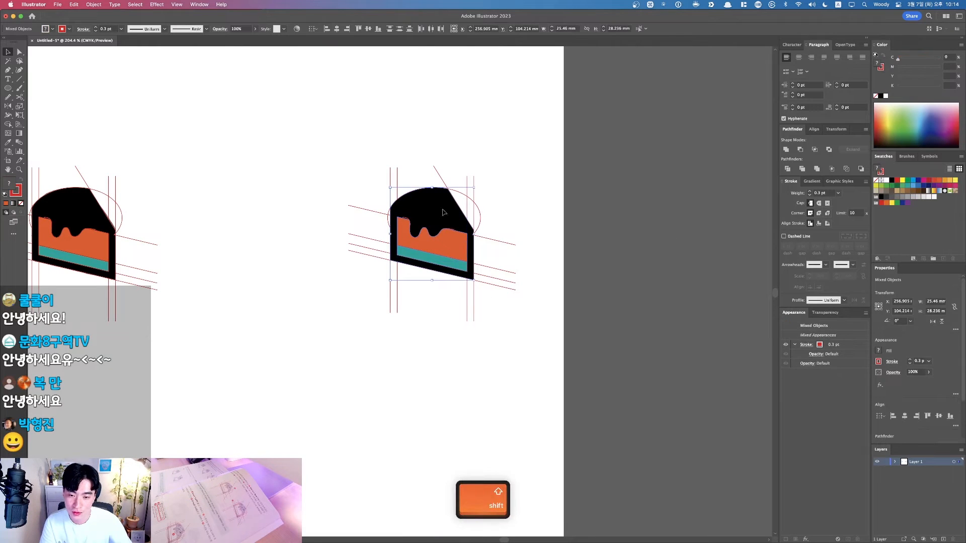
{"action": "key", "text": "shift"}
{"action": "left_click_drag", "start_coordinate": [430, 265], "coordinate": [647, 265], "text": "alt+shift"}
{"action": "left_click", "coordinate": [675, 366]}
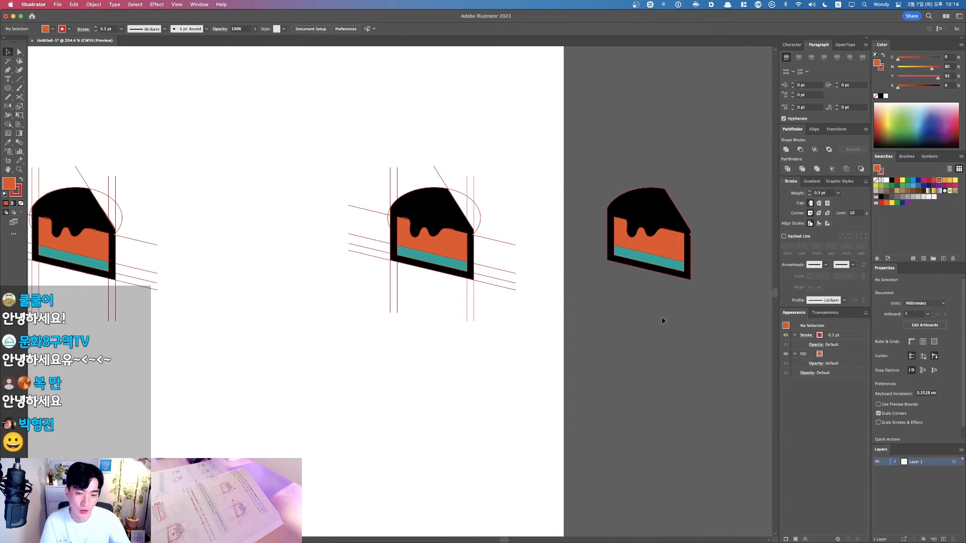
Inspect the notch in the frame's right side, then delete both copies of the coloured cake
{"action": "left_click_drag", "start_coordinate": [573, 184], "coordinate": [708, 285], "text": "super"}
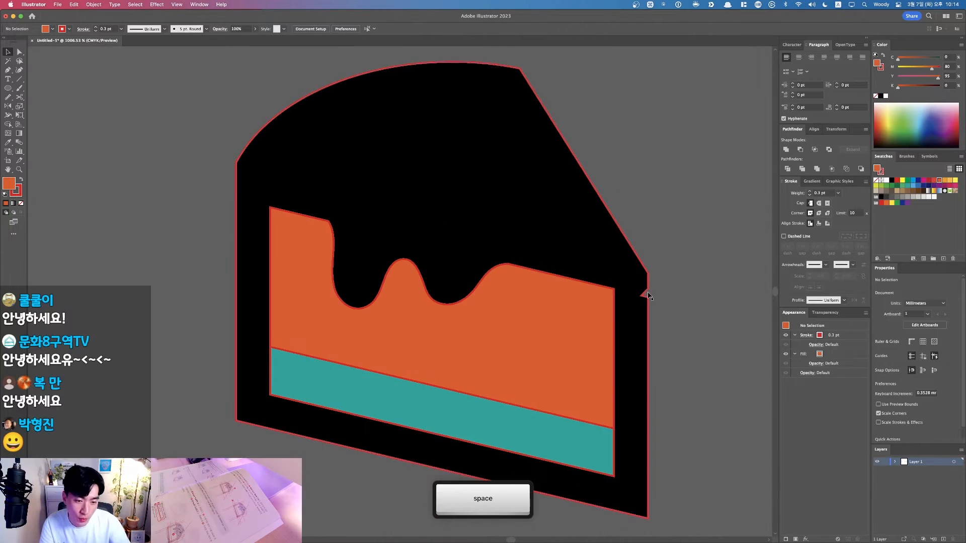
{"action": "key", "text": "F1"}
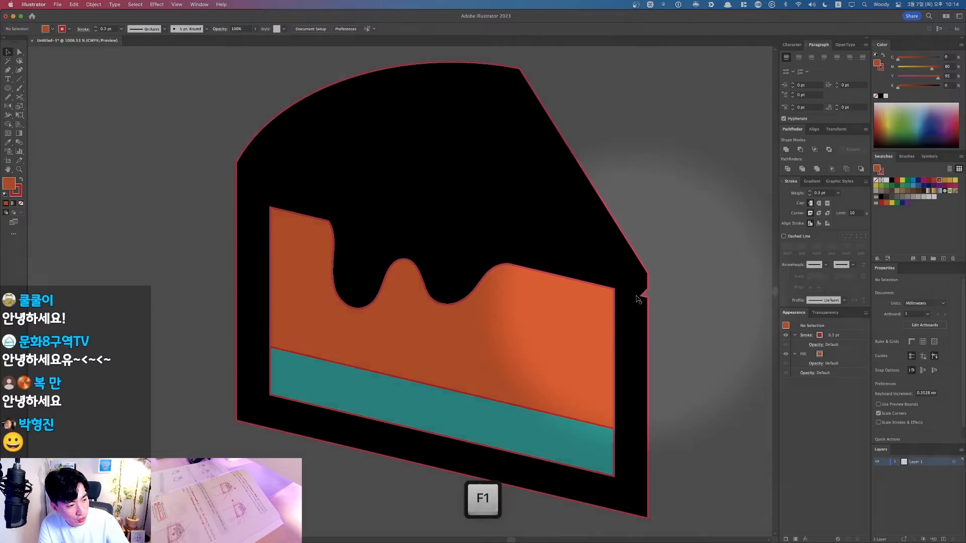
{"action": "key", "text": "F1"}
{"action": "scroll", "coordinate": [640, 297], "scroll_direction": "down", "scroll_amount": 5}
{"action": "left_click_drag", "start_coordinate": [643, 285], "coordinate": [636, 346]}
{"action": "key", "text": "BackSpace"}
{"action": "key", "text": "space"}
{"action": "left_click_drag", "start_coordinate": [597, 216], "coordinate": [422, 395]}
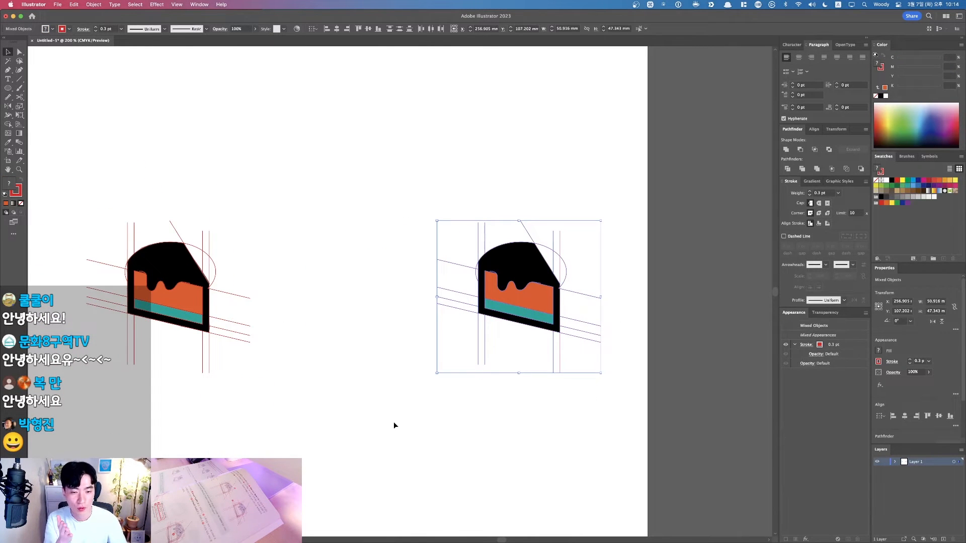
{"action": "key", "text": "BackSpace"}
Merge the small notch at the original cake frame's right edge into the black shape, using a black fill and no stroke
{"action": "key", "text": "super+a"}
{"action": "scroll", "coordinate": [283, 380], "scroll_direction": "left", "scroll_amount": 5}
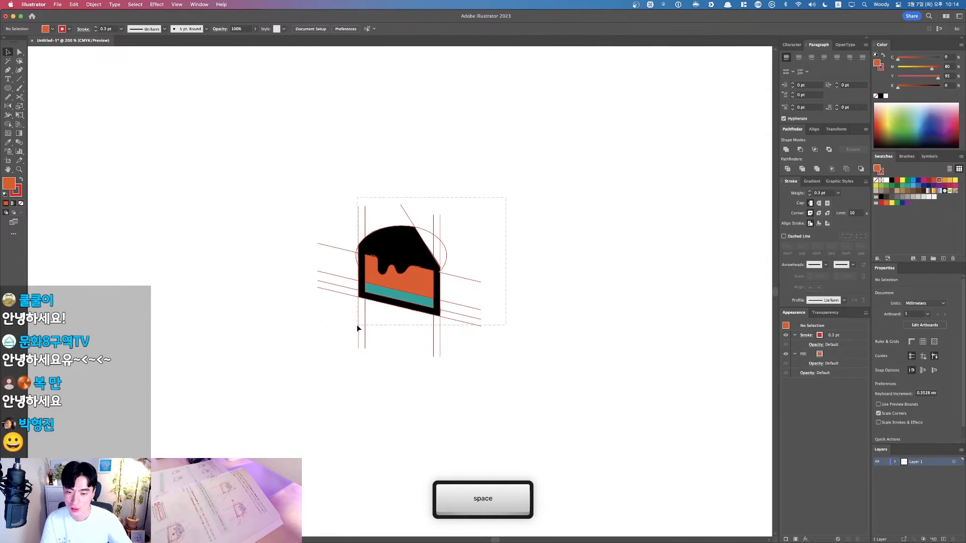
{"action": "left_click_drag", "start_coordinate": [405, 247], "coordinate": [515, 265]}
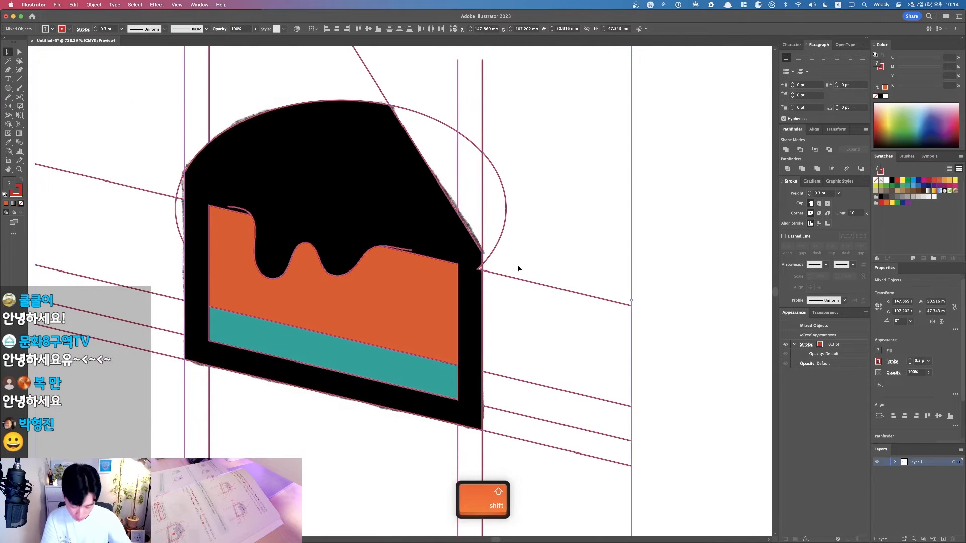
{"action": "key", "text": "shift+m"}
{"action": "left_click_drag", "start_coordinate": [437, 253], "coordinate": [678, 282]}
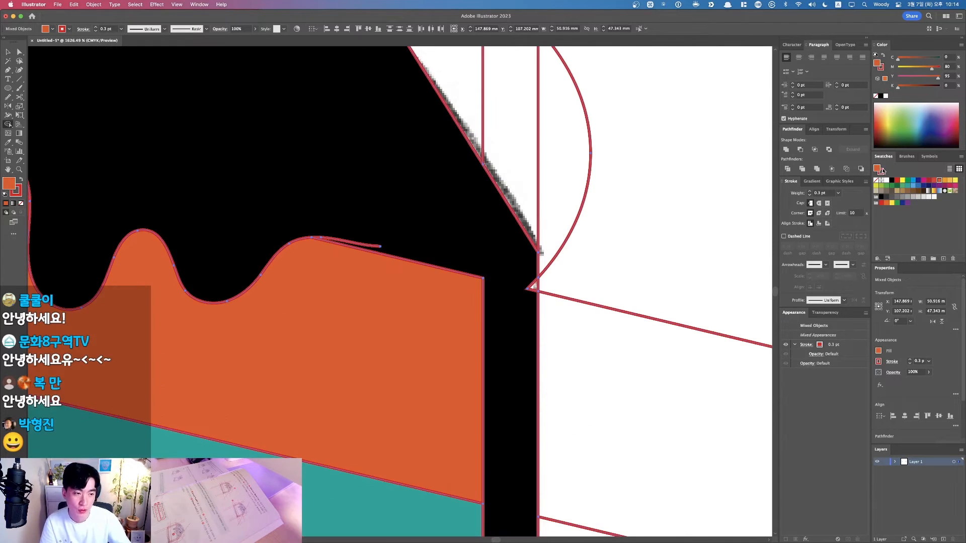
{"action": "left_click", "coordinate": [876, 180]}
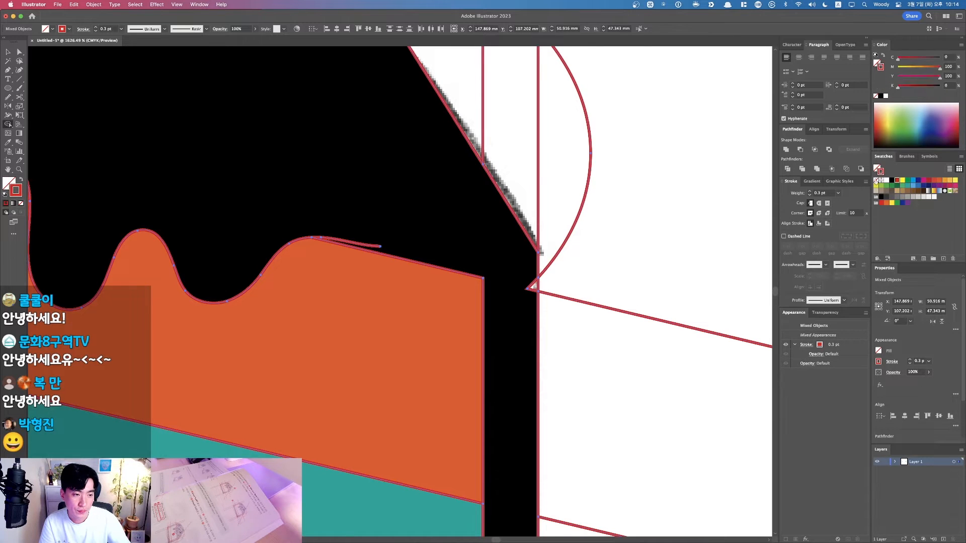
{"action": "left_click", "coordinate": [881, 172]}
{"action": "left_click", "coordinate": [876, 180]}
{"action": "left_click", "coordinate": [891, 180]}
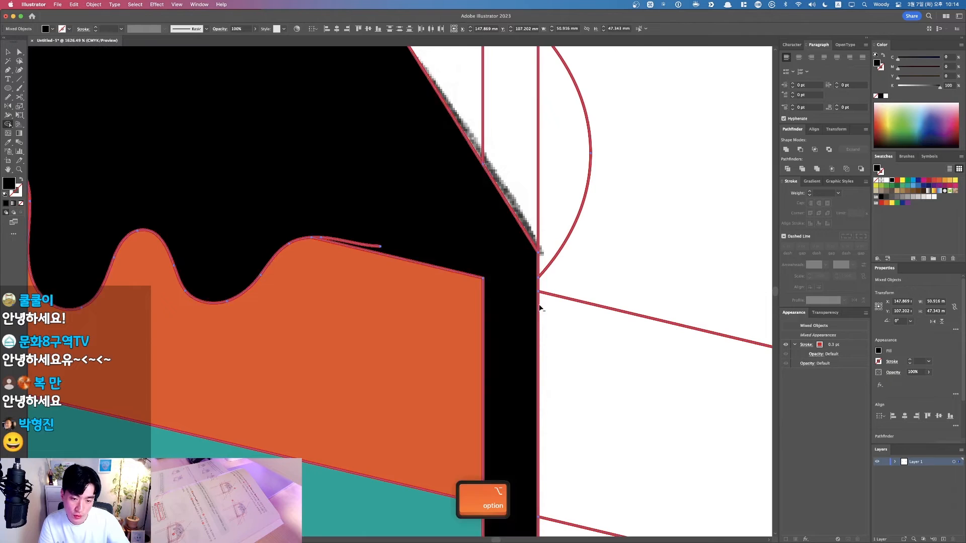
Duplicate the corrected cake with all its guide lines horizontally to the right on the artboard
{"action": "scroll", "coordinate": [539, 305], "scroll_direction": "down", "scroll_amount": 10}
{"action": "key", "text": "v"}
{"action": "left_click", "coordinate": [605, 289]}
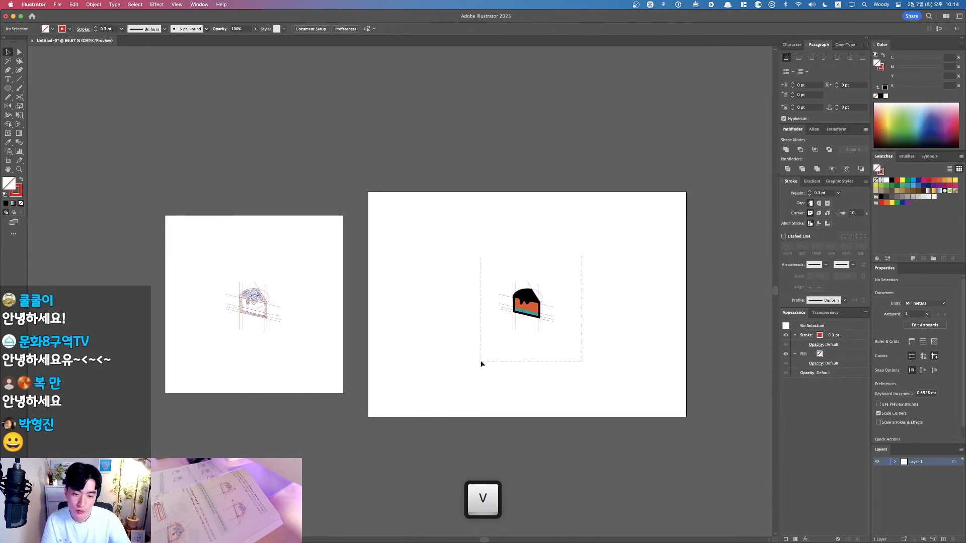
{"action": "left_click_drag", "start_coordinate": [480, 361], "coordinate": [480, 362]}
{"action": "left_click_drag", "start_coordinate": [539, 302], "coordinate": [616, 302], "text": "alt+shift"}
{"action": "left_click", "coordinate": [512, 248]}
Duplicate only the black, orange and teal shapes of the copied cake to the right, without the guide lines
{"action": "left_click_drag", "start_coordinate": [707, 382], "coordinate": [501, 250], "text": "super"}
{"action": "left_click_drag", "start_coordinate": [425, 214], "coordinate": [425, 166]}
{"action": "key", "text": "super+z"}
{"action": "left_click", "coordinate": [413, 256], "text": "shift"}
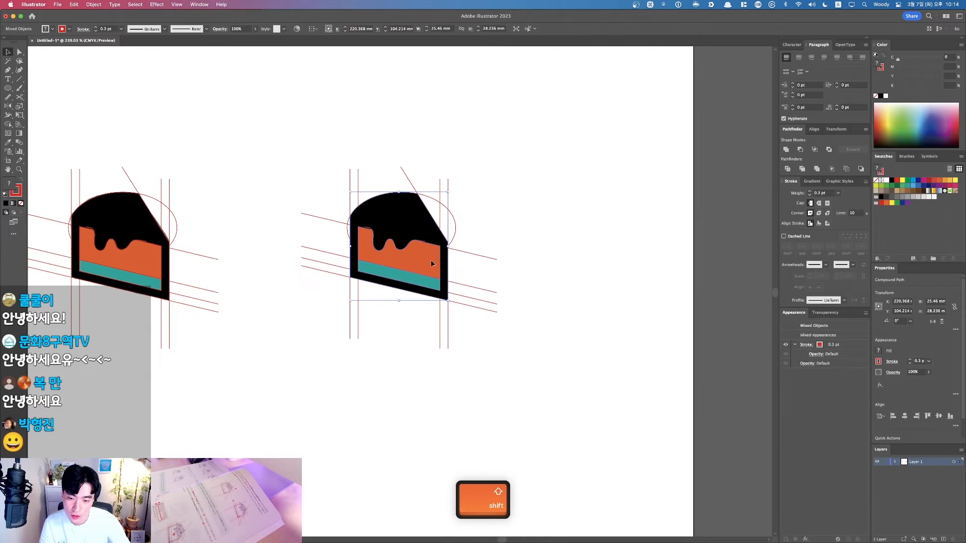
{"action": "left_click", "coordinate": [423, 286], "text": "shift"}
{"action": "left_click_drag", "start_coordinate": [397, 282], "coordinate": [609, 282], "text": "alt+shift"}
{"action": "left_click", "coordinate": [512, 166]}
{"action": "scroll", "coordinate": [511, 167], "scroll_direction": "down", "scroll_amount": 5, "text": "alt"}
{"action": "mouse_move", "coordinate": [320, 176]}
{"action": "left_mouse_down"}
{"action": "mouse_move", "coordinate": [436, 194]}
{"action": "mouse_move", "coordinate": [464, 285]}
{"action": "mouse_move", "coordinate": [319, 288]}
{"action": "left_mouse_up"}
{"action": "key", "text": "F1"}
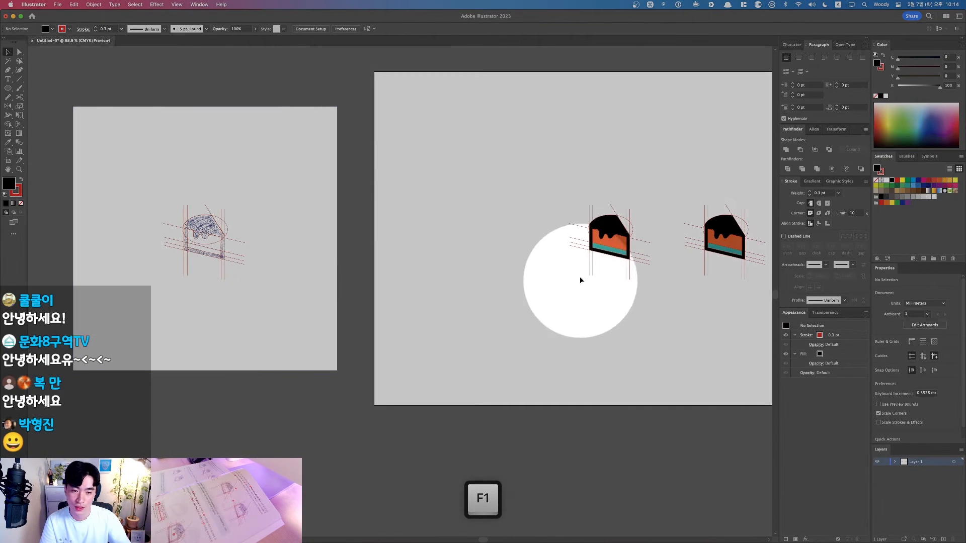
{"action": "key", "text": "F1"}
{"action": "left_click_drag", "start_coordinate": [665, 207], "coordinate": [488, 262]}
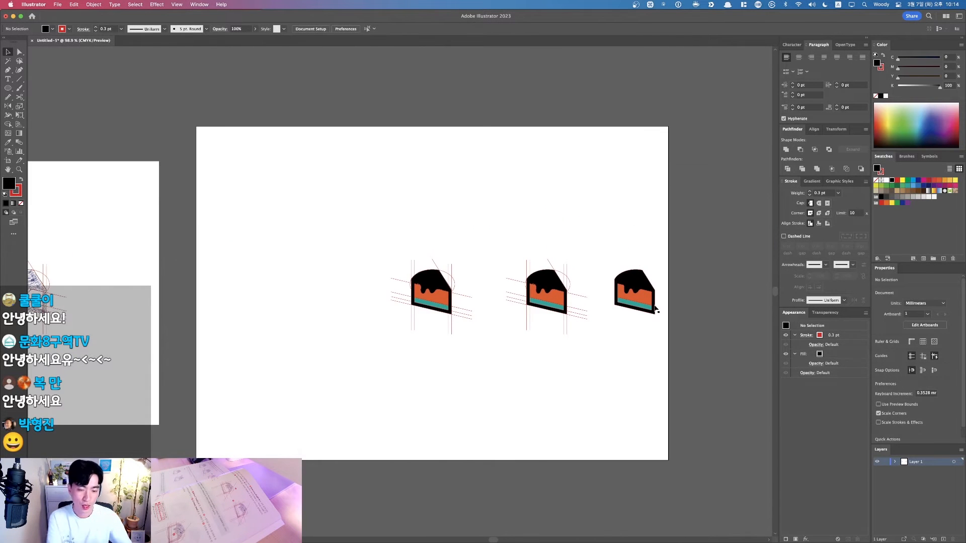
Unlock the sketch image on the artboard and clear the selection
{"action": "scroll", "coordinate": [556, 322], "scroll_direction": "down", "scroll_amount": 2, "text": "alt"}
{"action": "key", "text": "alt+super+2"}
{"action": "key", "text": "v"}
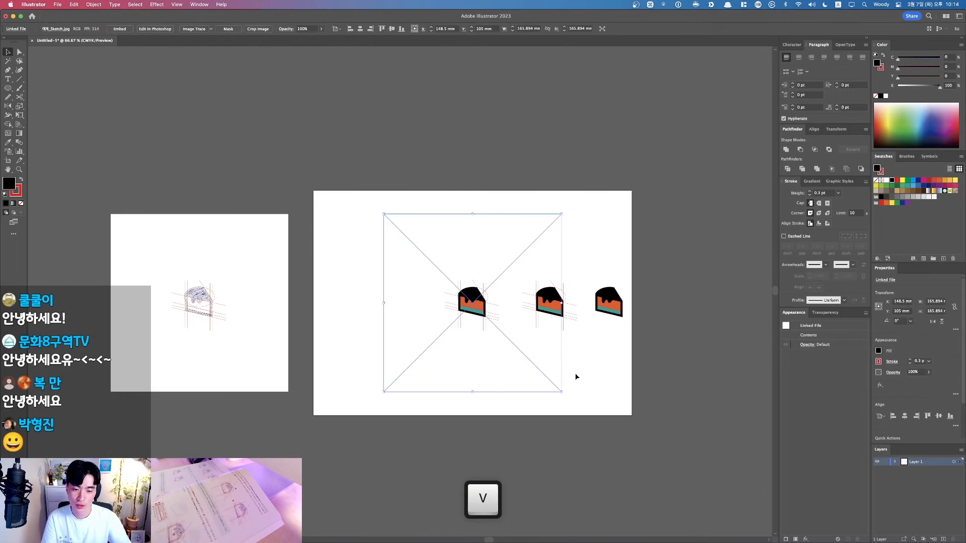
{"action": "left_click", "coordinate": [574, 379]}
Move the sketch image and both cakes with guide lines off the artboard to the left, leaving only the clean cake
{"action": "mouse_move", "coordinate": [325, 243]}
{"action": "left_mouse_down"}
{"action": "mouse_move", "coordinate": [473, 301]}
{"action": "mouse_move", "coordinate": [383, 300]}
{"action": "left_mouse_up"}
{"action": "left_click_drag", "start_coordinate": [539, 439], "coordinate": [188, 212]}
{"action": "mouse_move", "coordinate": [270, 290]}
{"action": "left_mouse_down"}
{"action": "mouse_move", "coordinate": [485, 317]}
{"action": "mouse_move", "coordinate": [219, 331]}
{"action": "left_mouse_up"}
{"action": "left_click", "coordinate": [493, 255]}
{"action": "left_click_drag", "start_coordinate": [570, 254], "coordinate": [478, 263]}
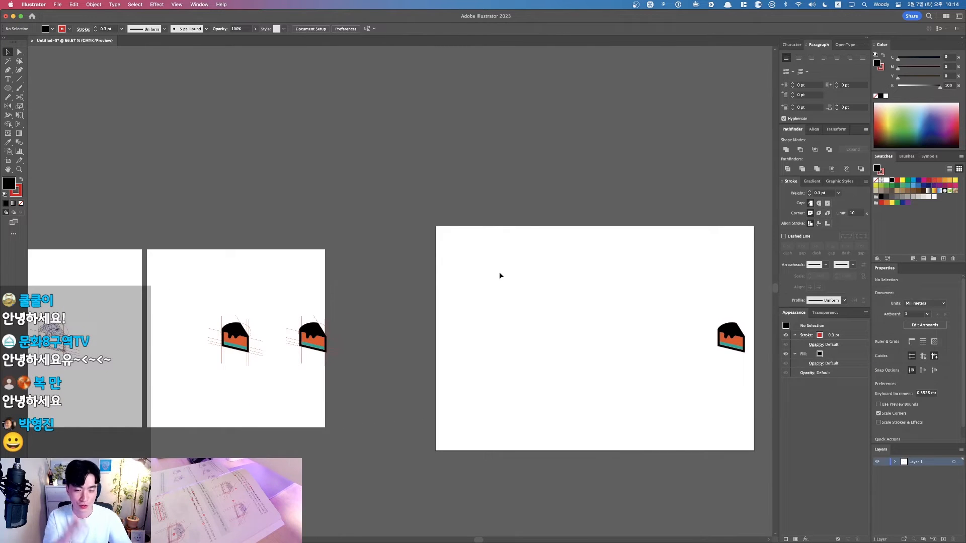
{"action": "left_click_drag", "start_coordinate": [412, 315], "coordinate": [513, 305]}
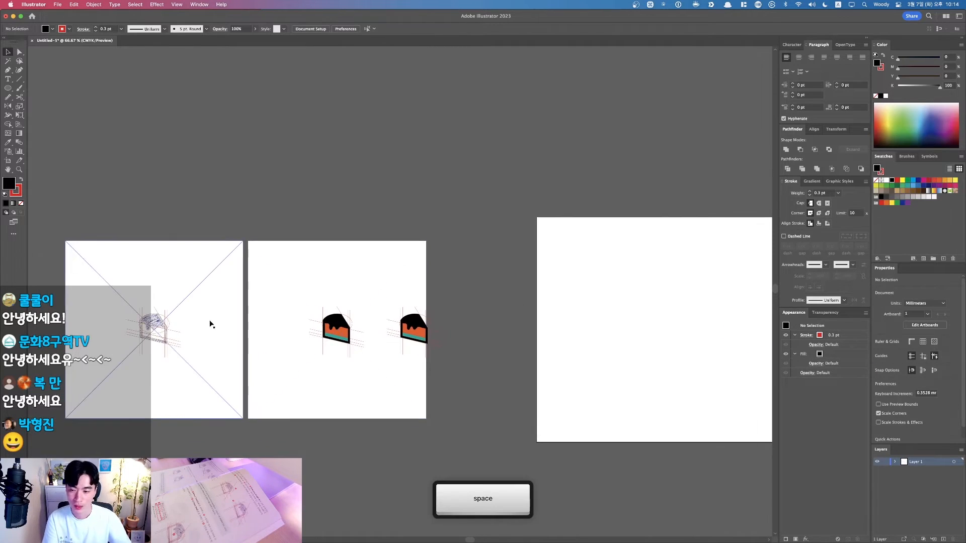
{"action": "key", "text": "F1"}
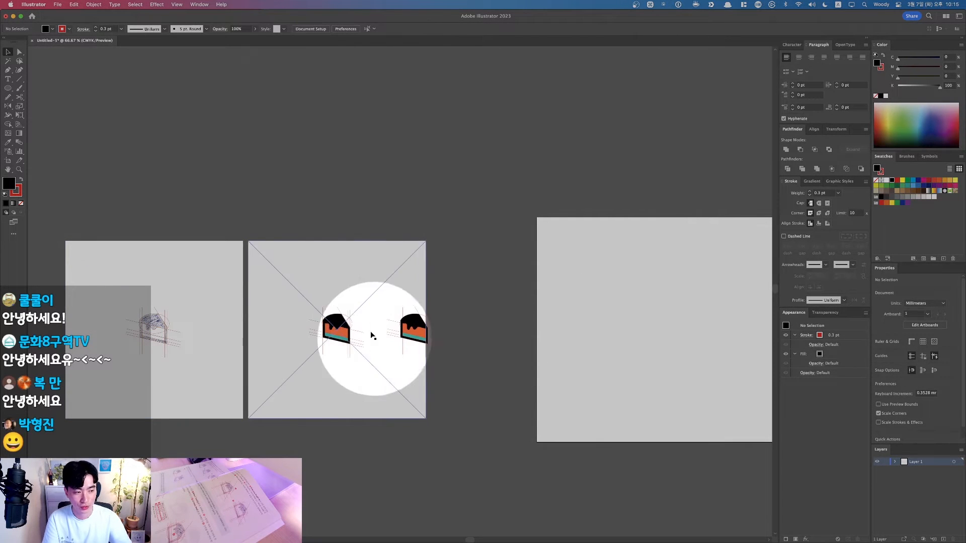
{"action": "key", "text": "F1"}
Move the clean cake from the artboard's right edge to near its middle
{"action": "left_click_drag", "start_coordinate": [580, 312], "coordinate": [382, 324]}
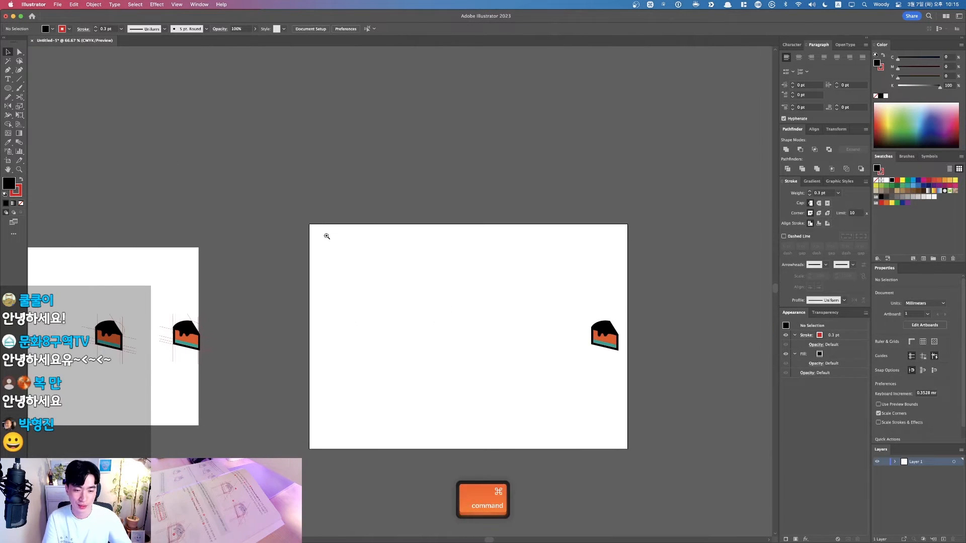
{"action": "left_click_drag", "start_coordinate": [318, 229], "coordinate": [677, 414]}
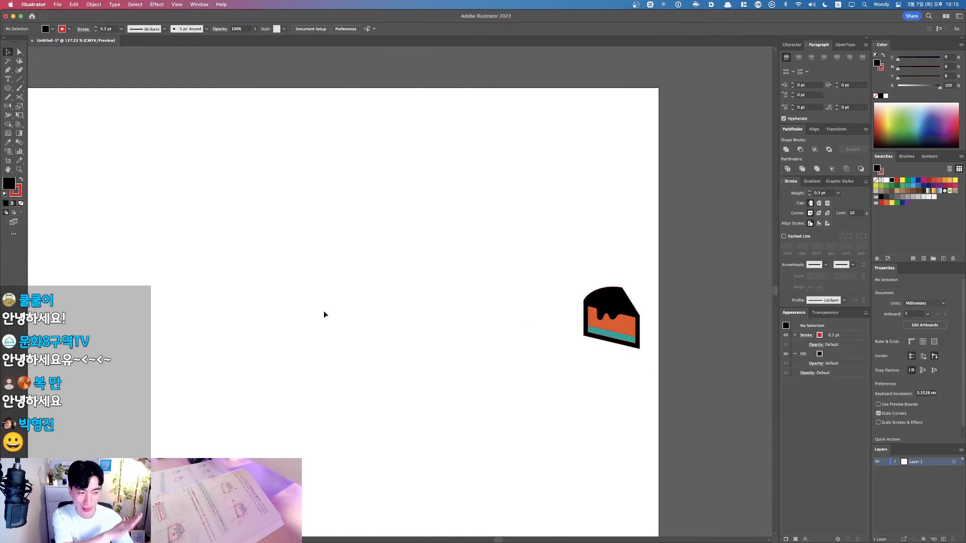
{"action": "left_click_drag", "start_coordinate": [593, 346], "coordinate": [498, 358]}
{"action": "left_click", "coordinate": [406, 370]}
Remove the thin red outline from all shapes of the clean cake
{"action": "key", "text": "v"}
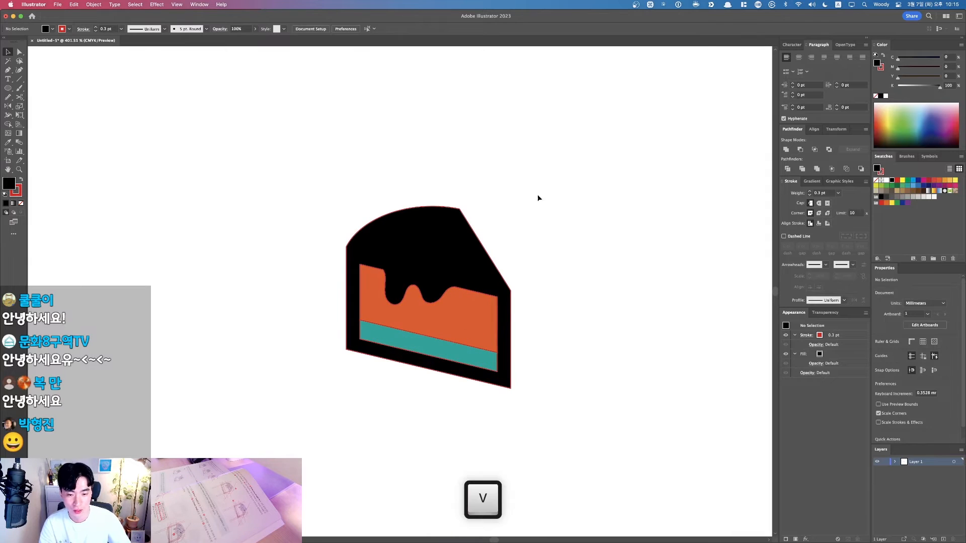
{"action": "left_click_drag", "start_coordinate": [538, 198], "coordinate": [270, 456]}
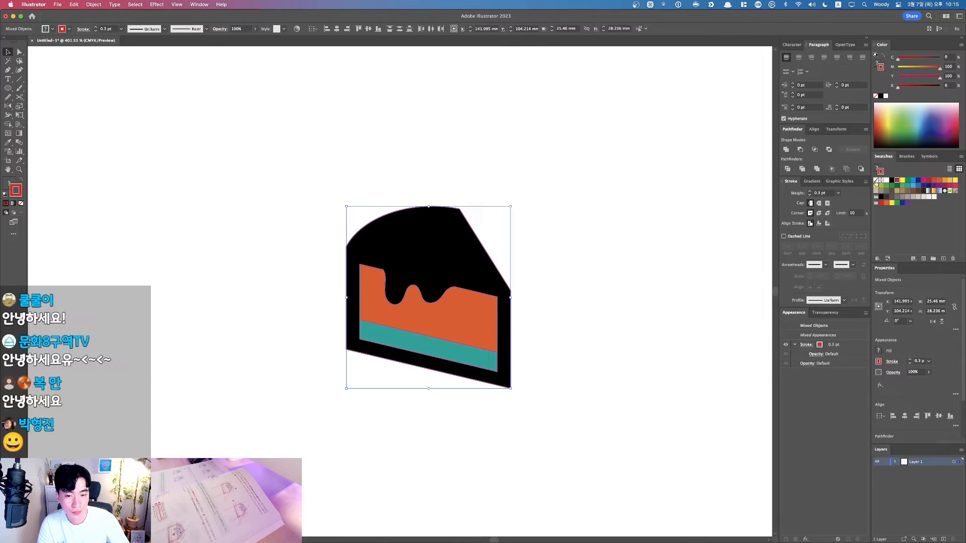
{"action": "left_click", "coordinate": [613, 239]}
{"action": "left_click_drag", "start_coordinate": [434, 236], "coordinate": [418, 198]}
{"action": "key", "text": "super+z"}
Set the fill of the cake's black body and icing shape to C 15, M 85, Y 100, K 0
{"action": "left_click", "coordinate": [427, 225]}
{"action": "left_click", "coordinate": [430, 258]}
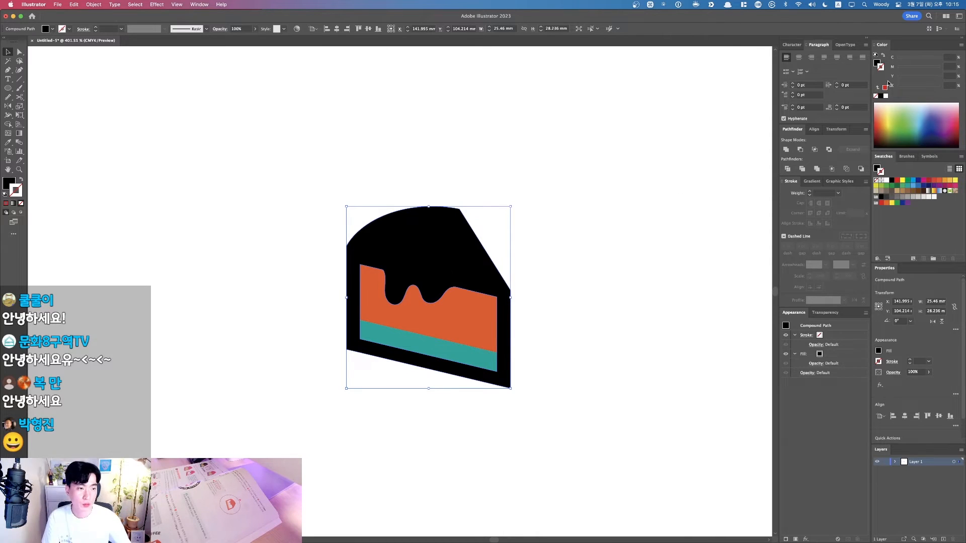
{"action": "double_click", "coordinate": [877, 63]}
{"action": "key", "text": "Return"}
{"action": "left_click", "coordinate": [946, 57]}
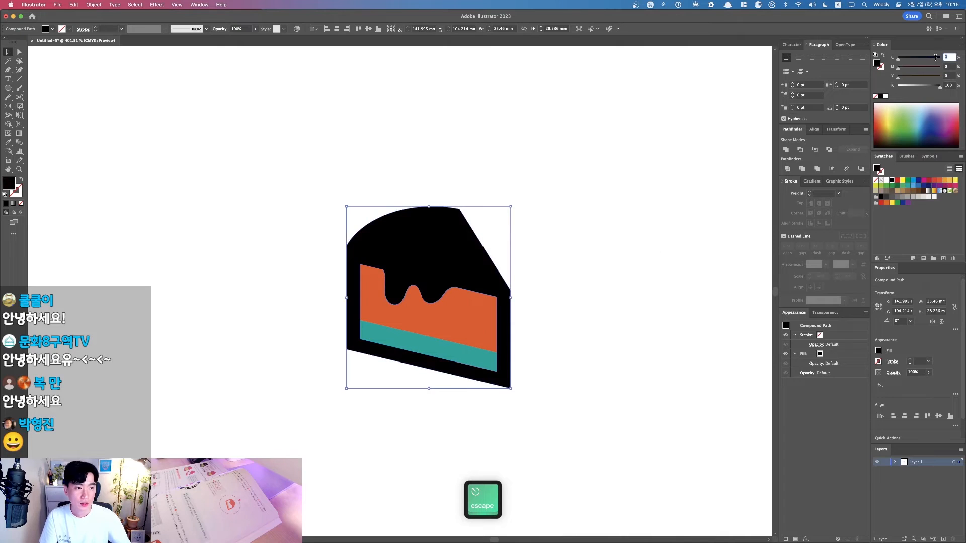
{"action": "type", "text": "15"}
{"action": "key", "text": "Tab"}
{"action": "type", "text": "85"}
{"action": "key", "text": "Tab"}
{"action": "type", "text": "100"}
{"action": "key", "text": "Tab"}
{"action": "type", "text": "0"}
{"action": "key", "text": "Return"}
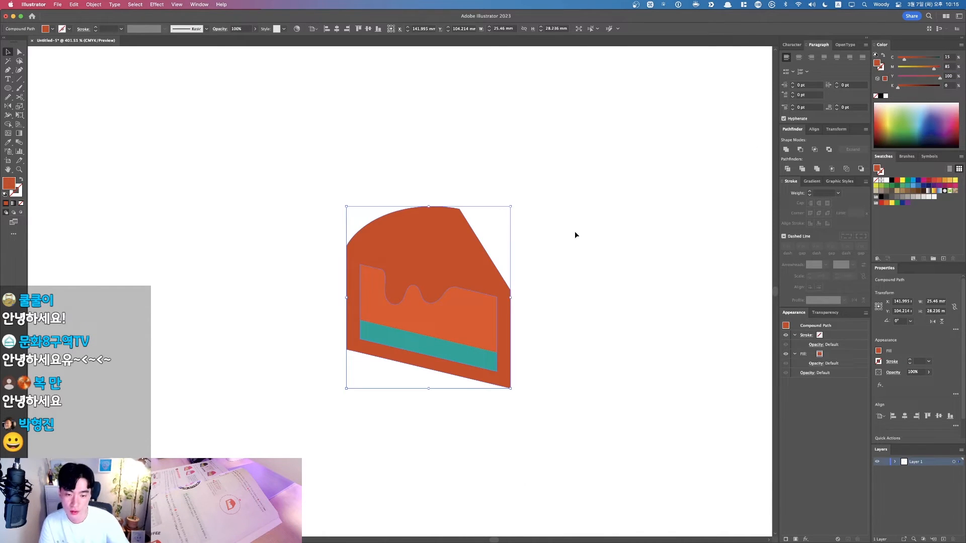
Fill the orange area inside the cake with white
{"action": "left_click", "coordinate": [576, 233]}
{"action": "left_click", "coordinate": [461, 314]}
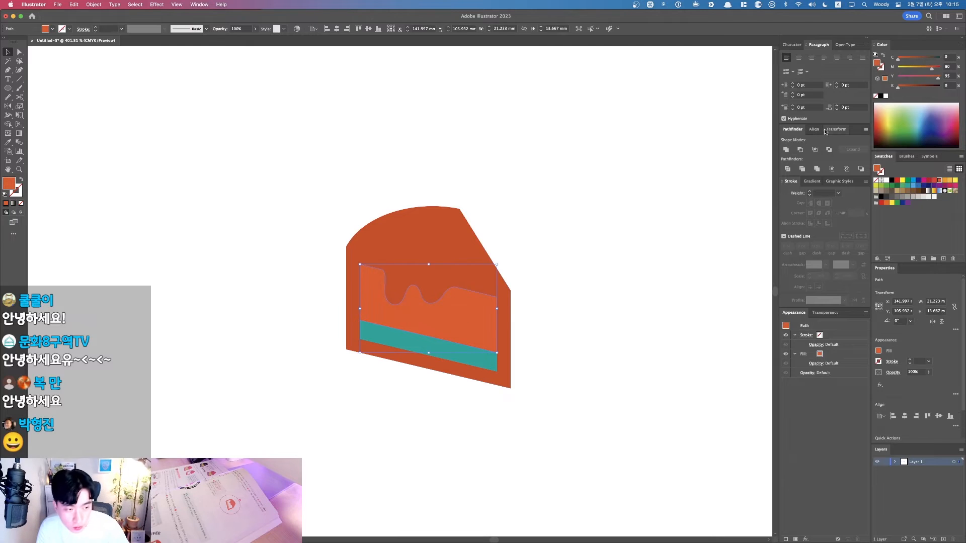
{"action": "left_click", "coordinate": [886, 181]}
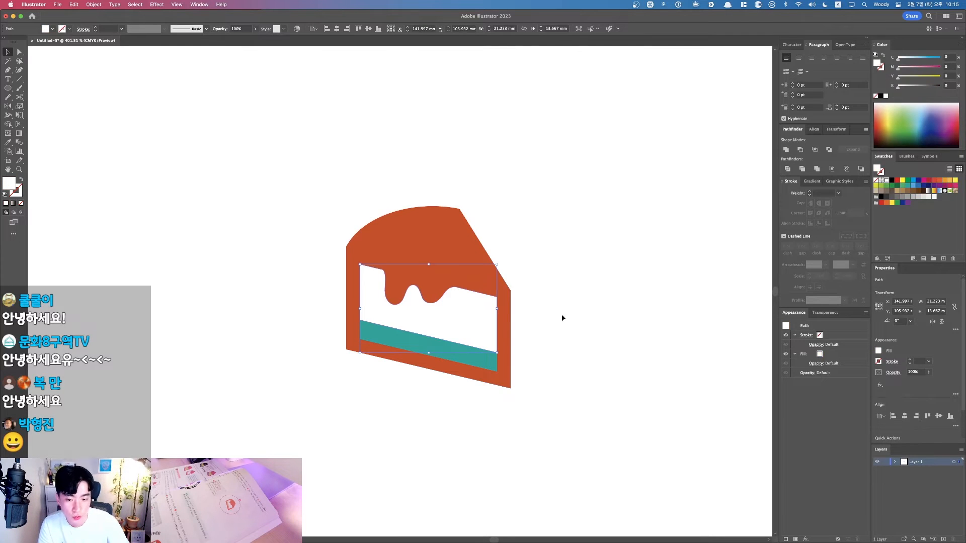
Set the fill of the teal band at the cake's base to C 10, M 30, Y 60, K 0
{"action": "left_click", "coordinate": [448, 349]}
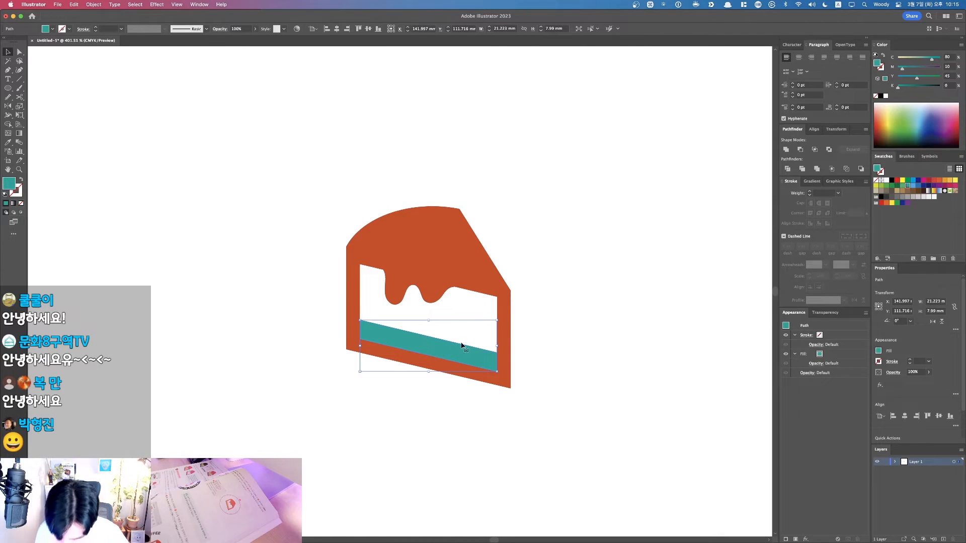
{"action": "left_click", "coordinate": [948, 56]}
{"action": "type", "text": "10"}
{"action": "key", "text": "Tab"}
{"action": "type", "text": "30"}
{"action": "key", "text": "Tab"}
{"action": "type", "text": "60"}
{"action": "key", "text": "Return"}
{"action": "left_click", "coordinate": [670, 179]}
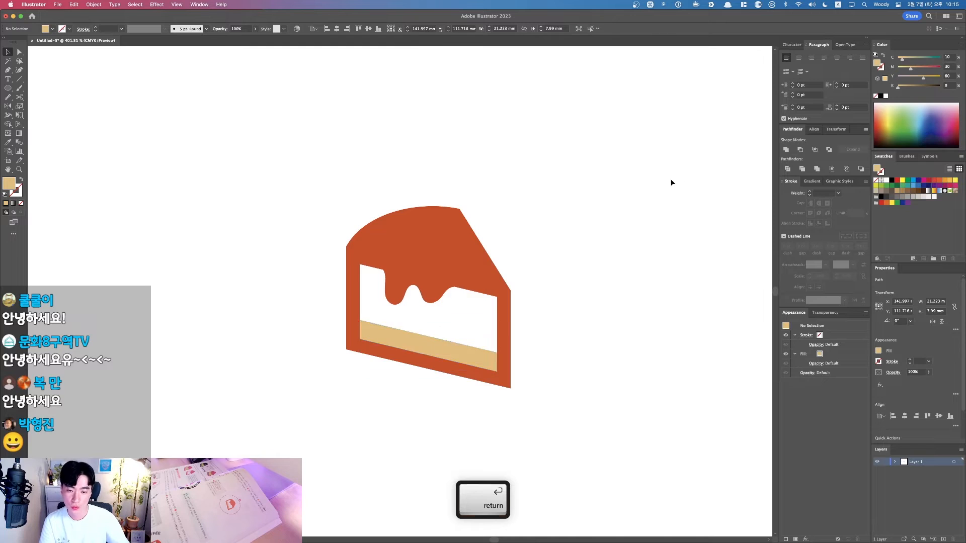
Try to move the recolored cake toward the artboard's right edge
{"action": "scroll", "coordinate": [661, 182], "scroll_direction": "down", "scroll_amount": 5}
{"action": "left_click_drag", "start_coordinate": [660, 183], "coordinate": [506, 201]}
{"action": "left_click_drag", "start_coordinate": [342, 132], "coordinate": [641, 351]}
{"action": "mouse_move", "coordinate": [445, 209]}
{"action": "left_mouse_down"}
{"action": "mouse_move", "coordinate": [273, 300]}
{"action": "mouse_move", "coordinate": [251, 272]}
{"action": "mouse_move", "coordinate": [657, 265]}
{"action": "mouse_move", "coordinate": [727, 248]}
{"action": "mouse_move", "coordinate": [650, 272]}
{"action": "left_mouse_up"}
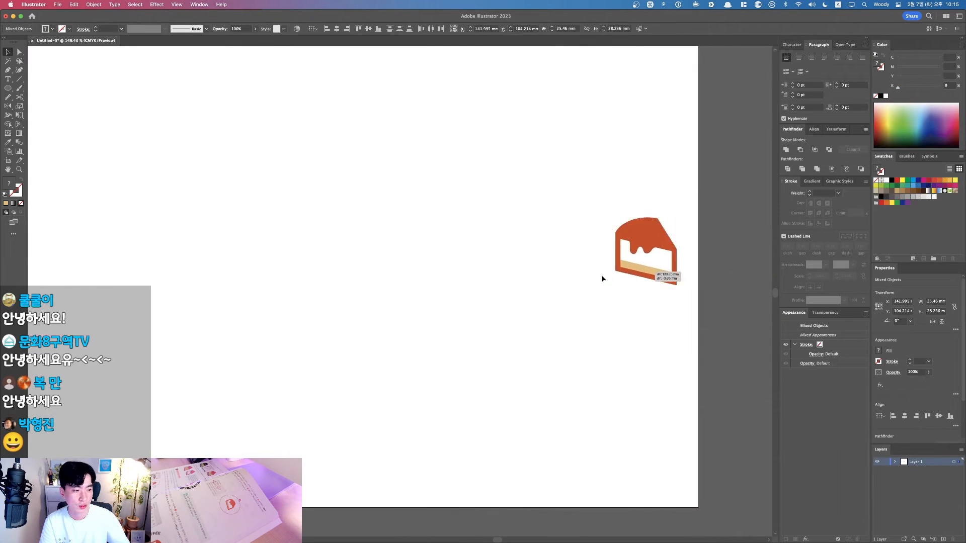
{"action": "key", "text": "super+z"}
Group all the shapes of the recolored cake into one object
{"action": "key", "text": "super+1"}
{"action": "key", "text": "space"}
{"action": "left_click_drag", "start_coordinate": [259, 195], "coordinate": [435, 310]}
{"action": "left_click", "coordinate": [436, 310]}
{"action": "left_click_drag", "start_coordinate": [224, 175], "coordinate": [527, 363]}
{"action": "left_click_drag", "start_coordinate": [297, 158], "coordinate": [533, 367]}
{"action": "key", "text": "super+g"}
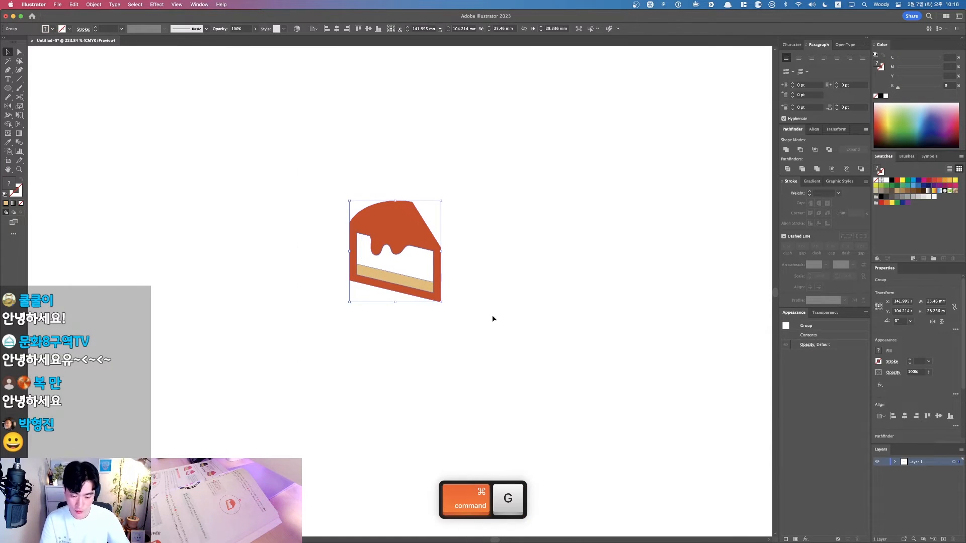
{"action": "left_click", "coordinate": [493, 319]}
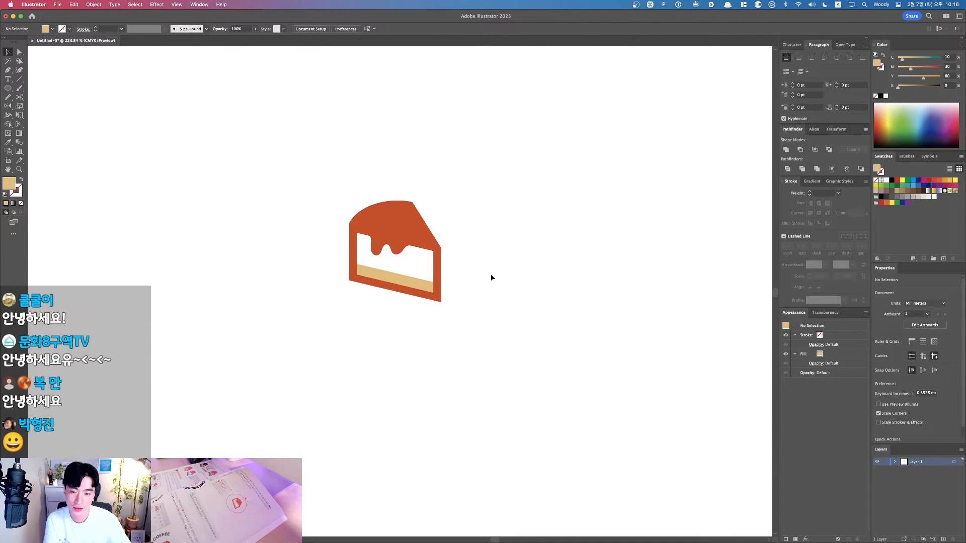
Draw a circle about 44 mm in diameter around the cake, with a beige outline and no fill
{"action": "key", "text": "l"}
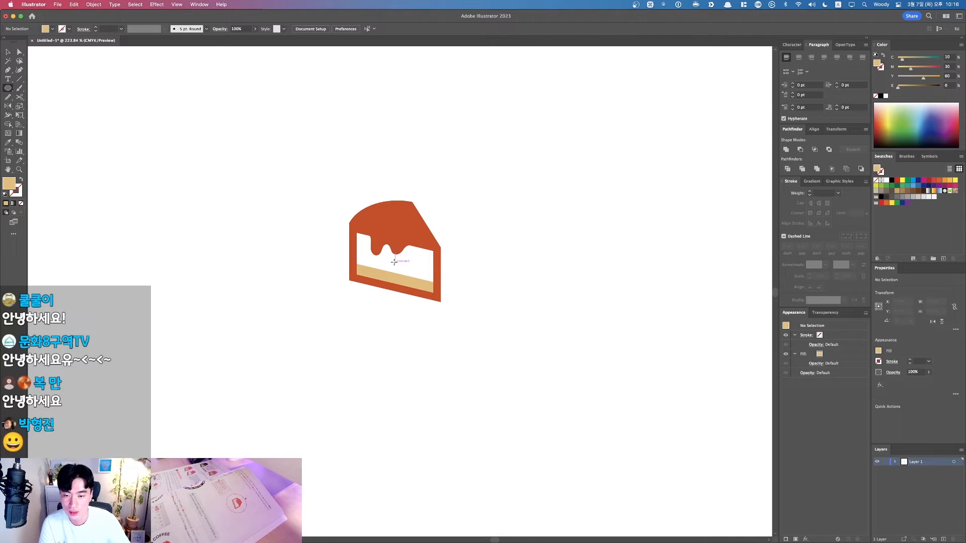
{"action": "left_click_drag", "start_coordinate": [394, 261], "coordinate": [467, 336]}
{"action": "key", "text": "shift+x"}
{"action": "key", "text": "v"}
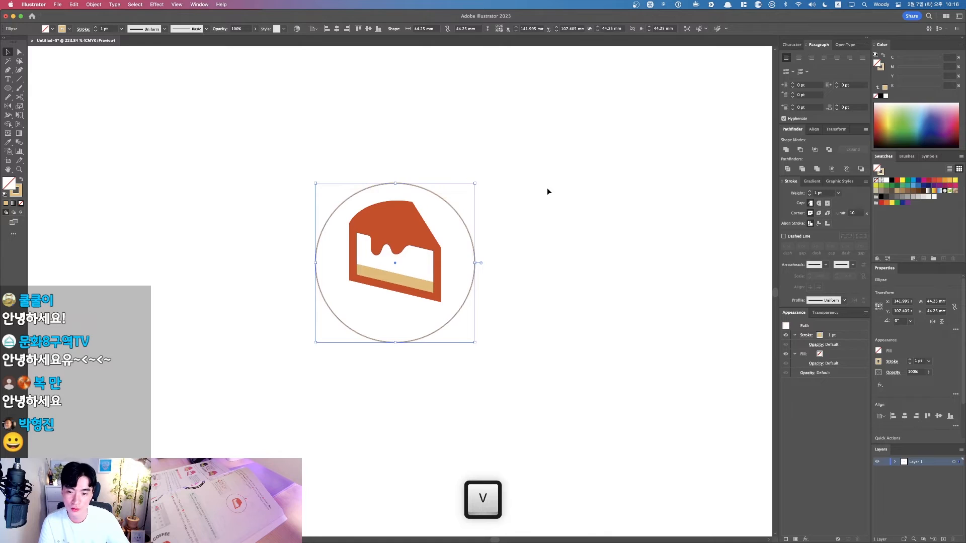
Align the cake group and the circle on their vertical centers
{"action": "left_click_drag", "start_coordinate": [490, 205], "coordinate": [512, 248]}
{"action": "left_click", "coordinate": [512, 248]}
{"action": "left_click", "coordinate": [427, 273]}
{"action": "left_click_drag", "start_coordinate": [550, 181], "coordinate": [402, 282]}
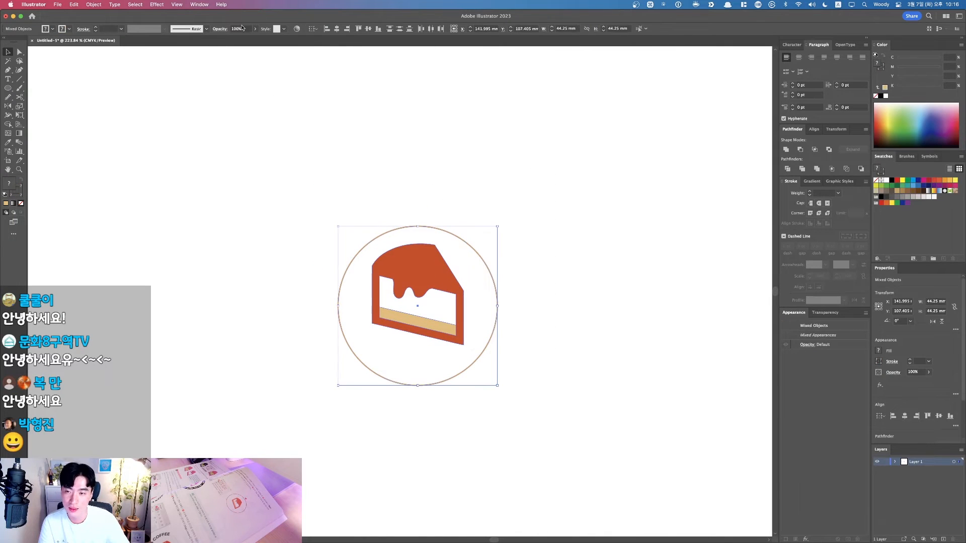
{"action": "left_click", "coordinate": [369, 29]}
{"action": "left_click", "coordinate": [563, 198]}
Enlarge the circle from its center to about 48 mm in diameter
{"action": "left_click_drag", "start_coordinate": [532, 234], "coordinate": [473, 257]}
{"action": "mouse_move", "coordinate": [498, 222]}
{"action": "left_mouse_down"}
{"action": "mouse_move", "coordinate": [524, 196]}
{"action": "mouse_move", "coordinate": [509, 213]}
{"action": "left_mouse_up"}
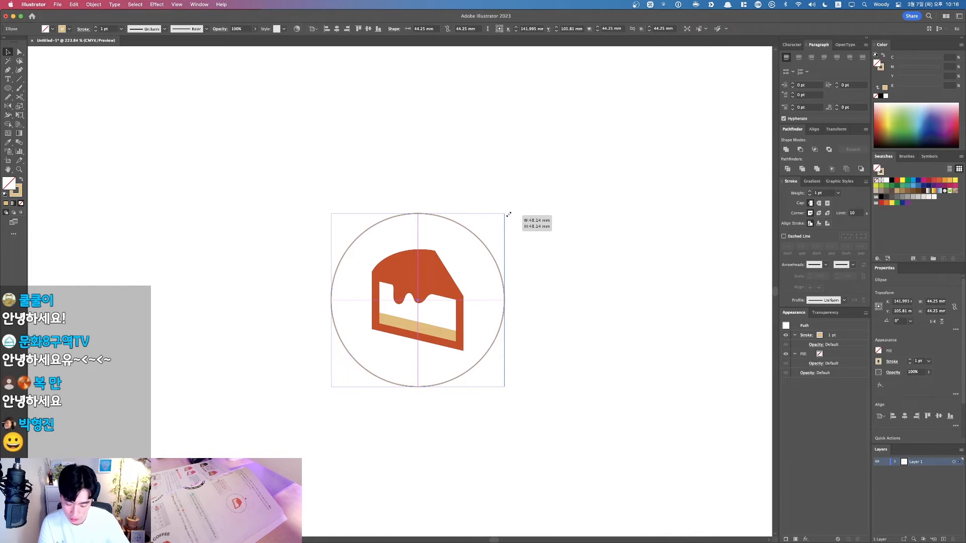
{"action": "left_click_drag", "start_coordinate": [508, 214], "coordinate": [509, 214]}
{"action": "left_click", "coordinate": [560, 251]}
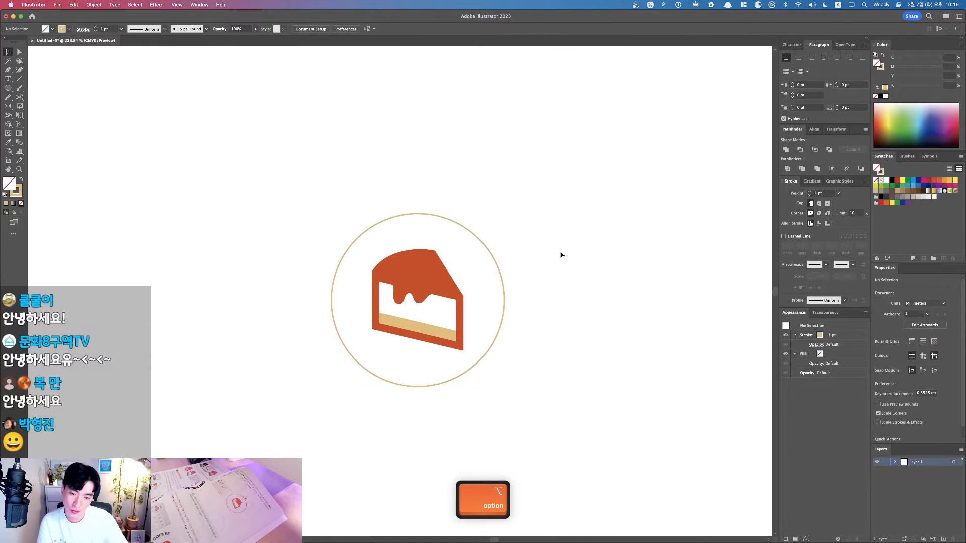
Nudge the circle about 0.7 mm to the right and 0.35 mm down to balance the cake visually inside it
{"action": "key", "text": "v"}
{"action": "left_click", "coordinate": [503, 296]}
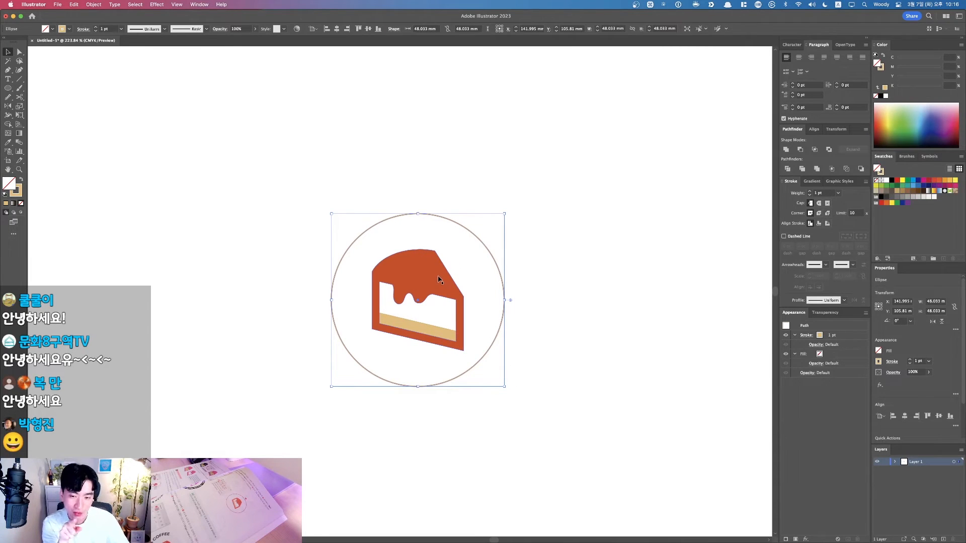
{"action": "key", "text": "F1"}
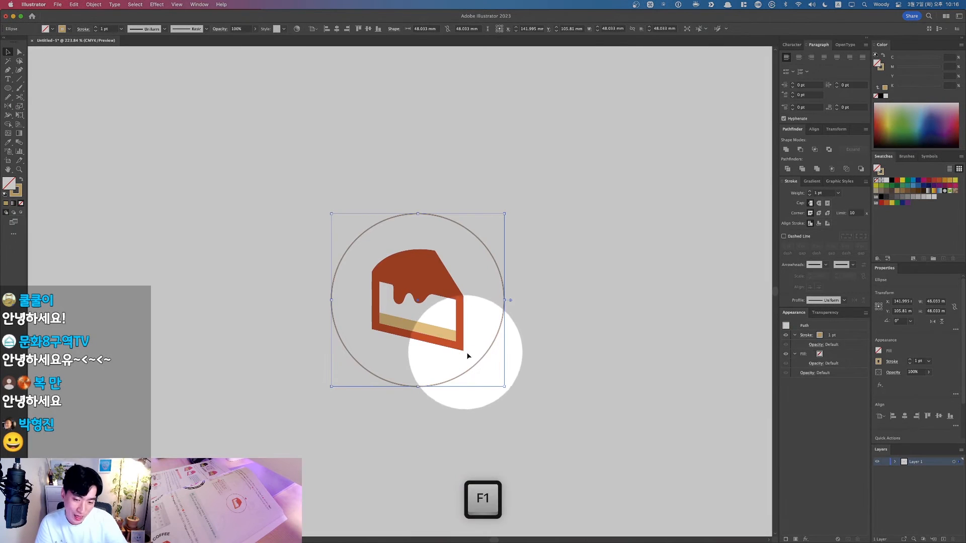
{"action": "key", "text": "F1"}
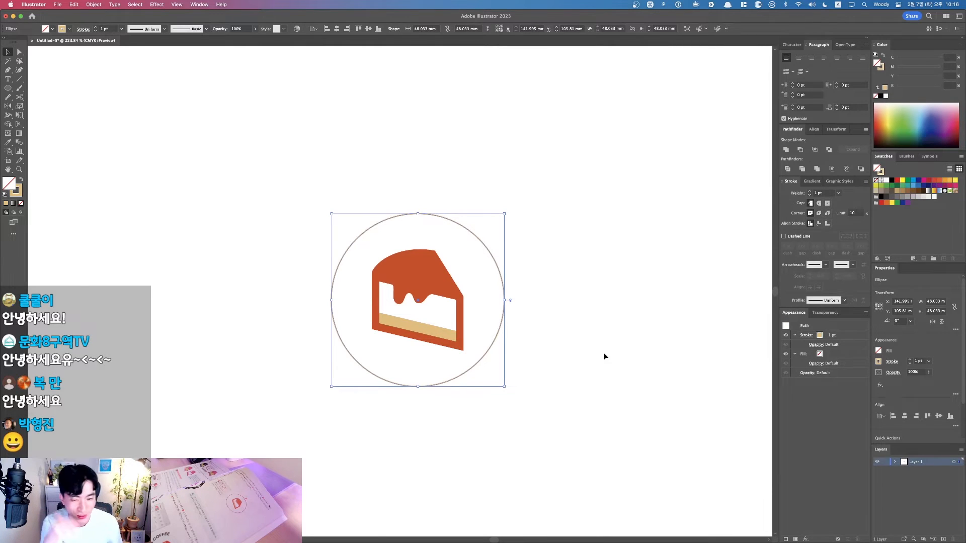
{"action": "key", "text": "Right"}
{"action": "key", "text": "Right"}
{"action": "key", "text": "Right"}
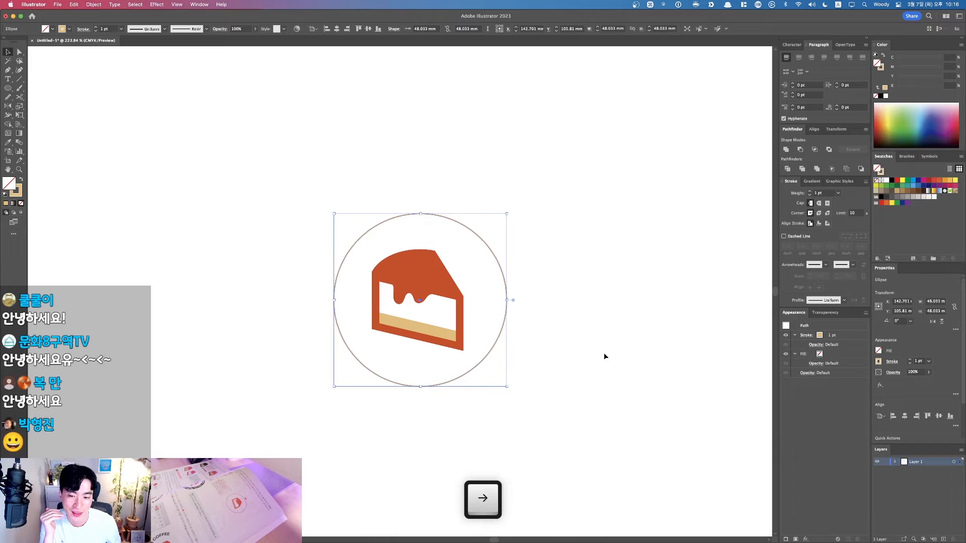
{"action": "key", "text": "Left"}
{"action": "key", "text": "Down"}
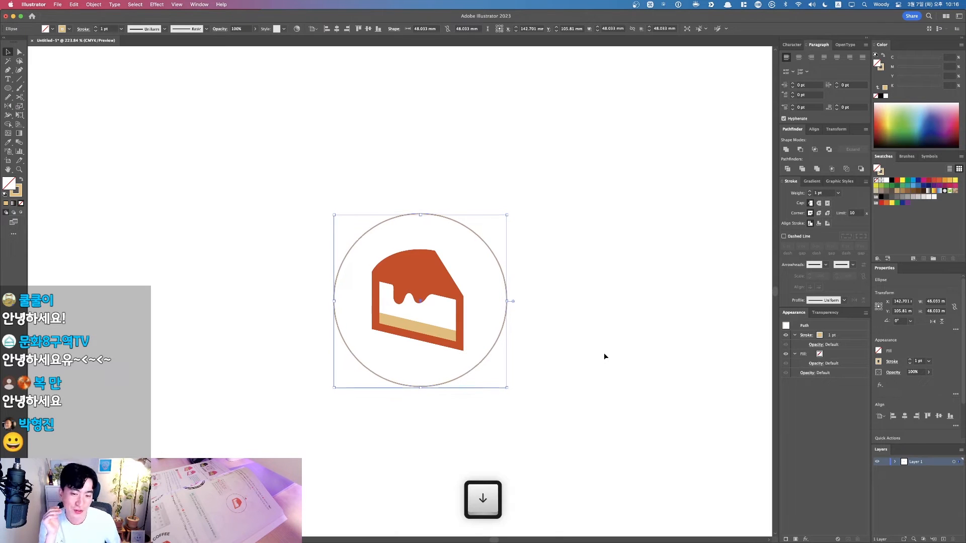
{"action": "left_click", "coordinate": [604, 354]}
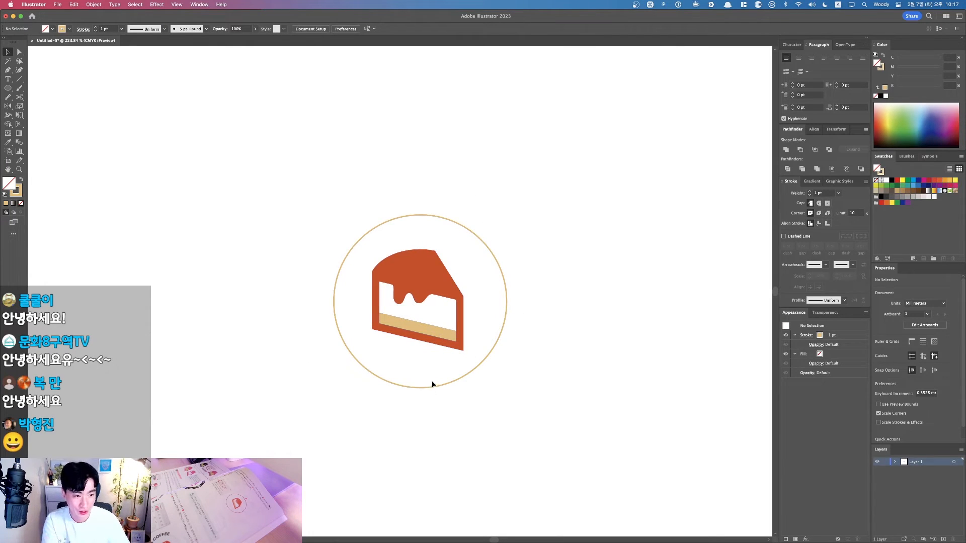
{"action": "scroll", "coordinate": [526, 322], "scroll_direction": "down", "scroll_amount": 1}
{"action": "scroll", "coordinate": [522, 290], "scroll_direction": "up", "scroll_amount": 2}
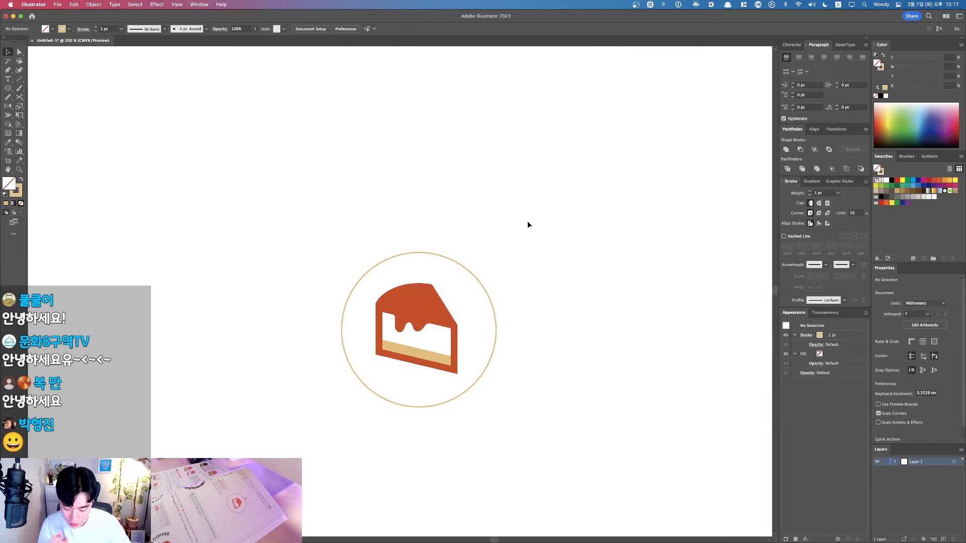
{"action": "key", "text": "F1"}
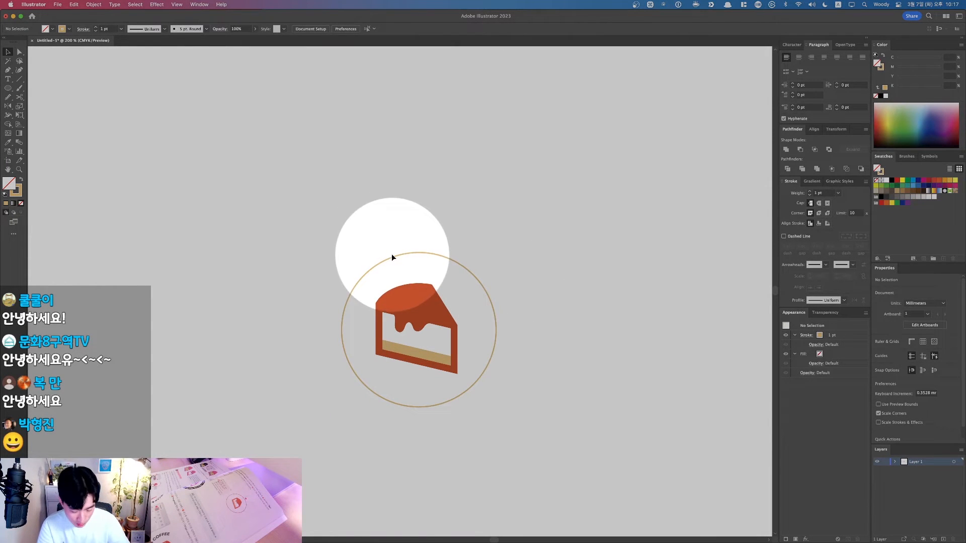
{"action": "key", "text": "F1"}
Add the text "WOODY'S DESSERT & COFFEE" in the empty space above and to the right of the circle
{"action": "key", "text": "space"}
{"action": "left_click_drag", "start_coordinate": [471, 224], "coordinate": [422, 259]}
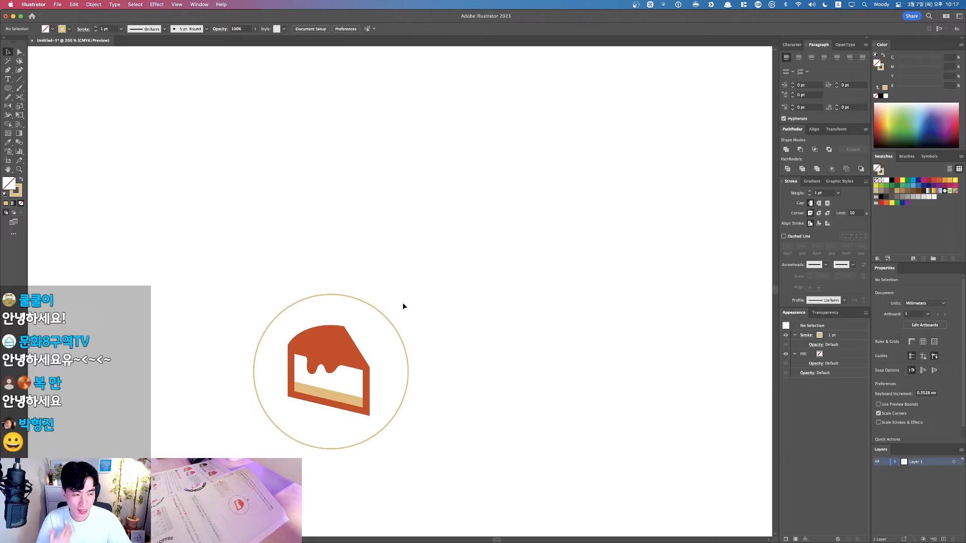
{"action": "key", "text": "space"}
{"action": "left_click_drag", "start_coordinate": [422, 290], "coordinate": [450, 289]}
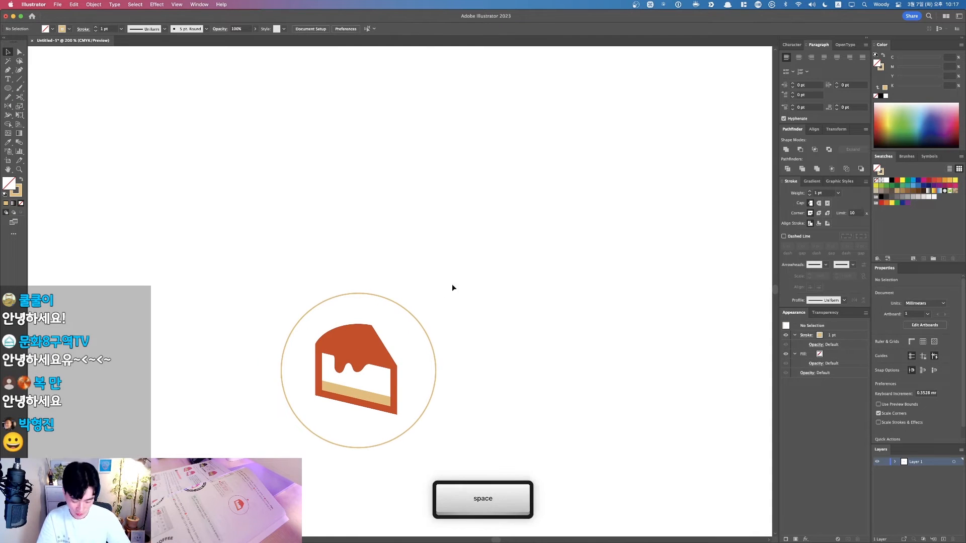
{"action": "key", "text": "t"}
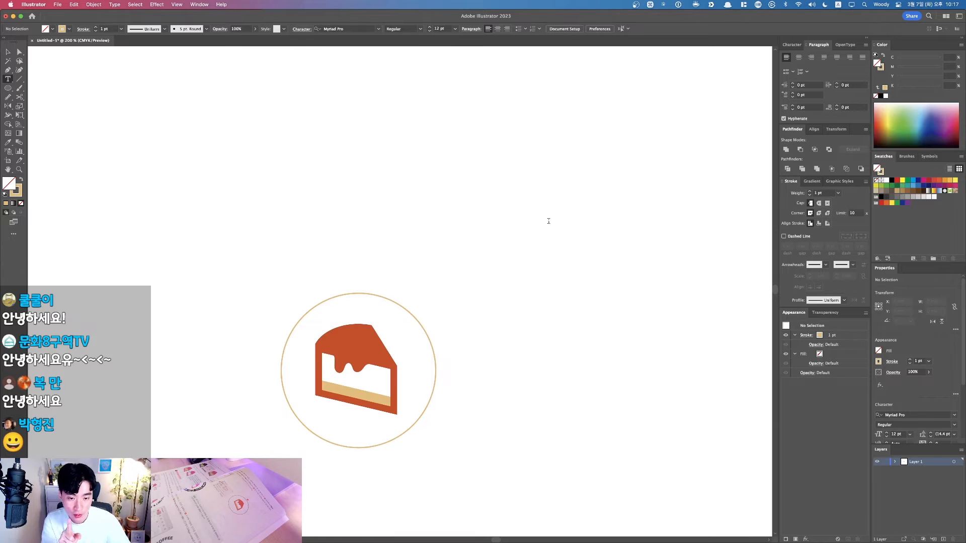
{"action": "left_click", "coordinate": [549, 223]}
{"action": "key", "text": "BackSpace"}
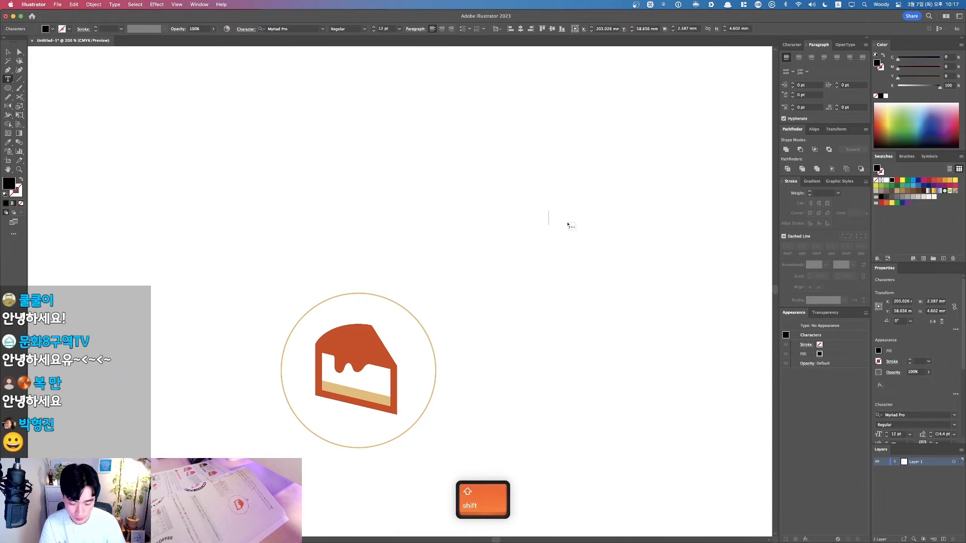
{"action": "type", "text": "WOODY"}
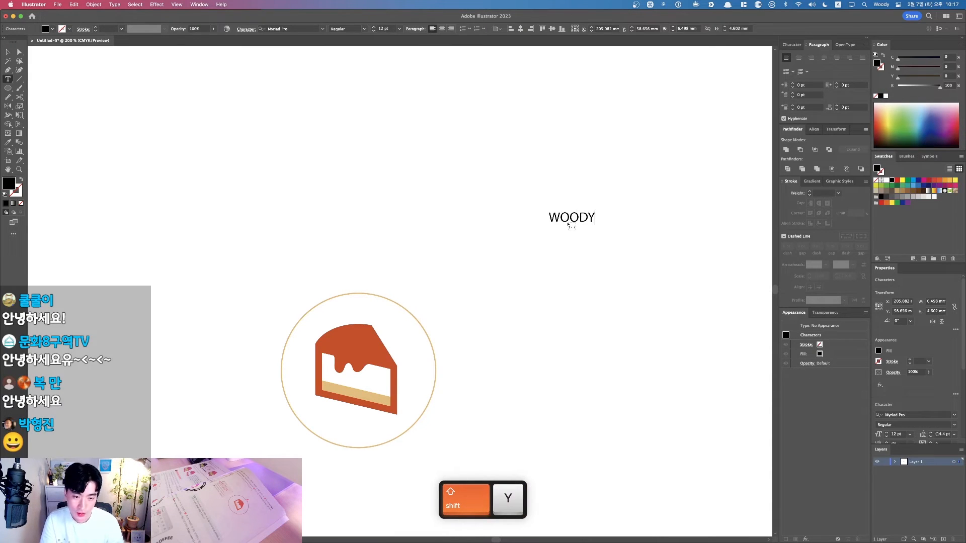
{"action": "type", "text": "'S"}
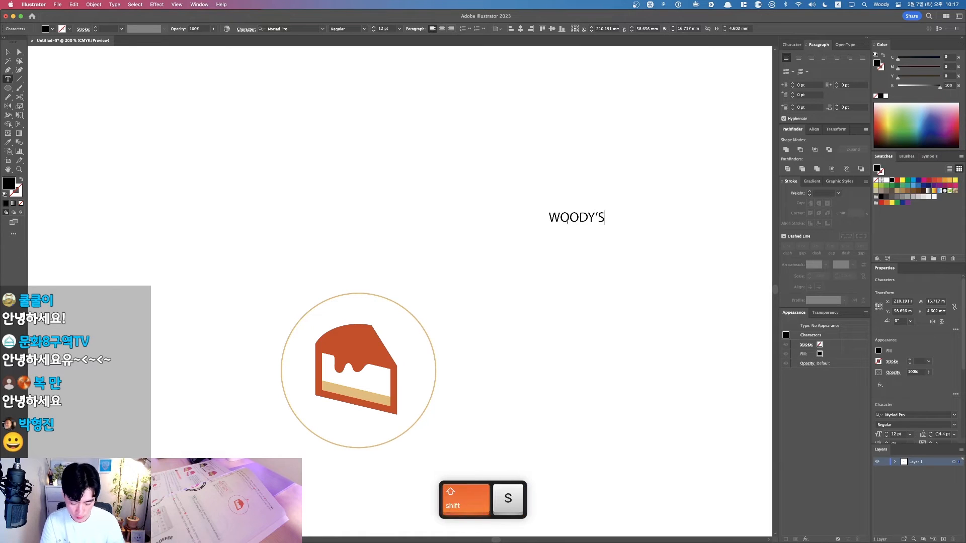
{"action": "type", "text": " DESSERT "}
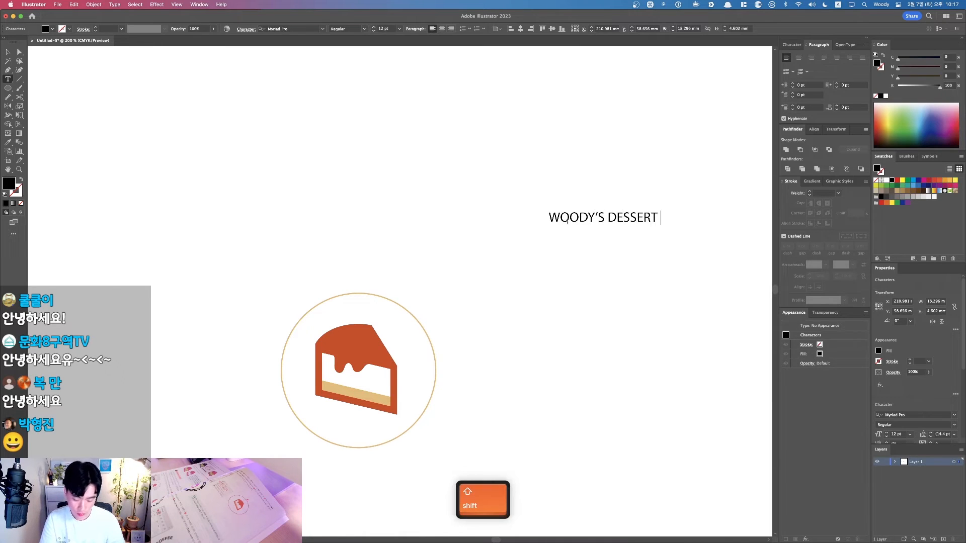
{"action": "type", "text": "& COFFEE"}
{"action": "key", "text": "Escape"}
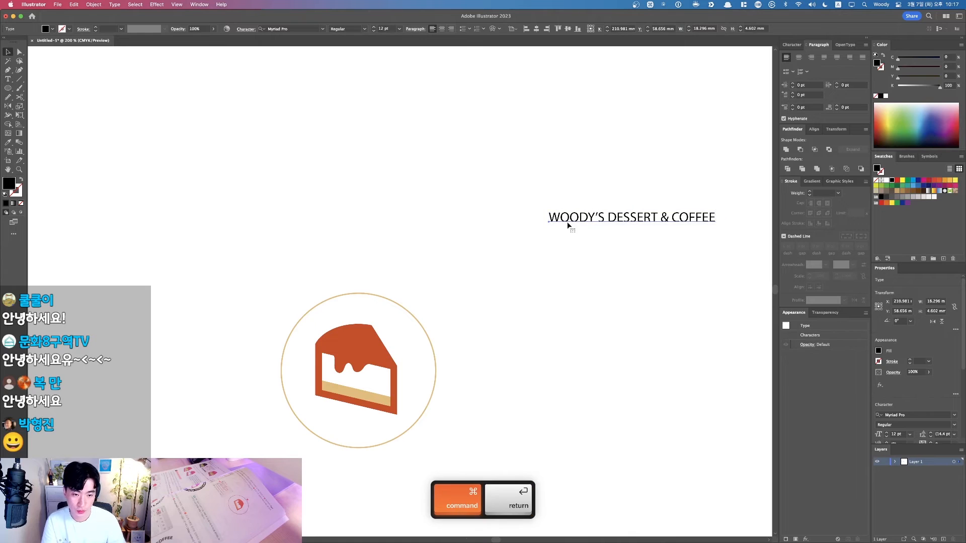
Set the brand text's font to G마켓 산스 Bold
{"action": "left_click_drag", "start_coordinate": [701, 254], "coordinate": [627, 272]}
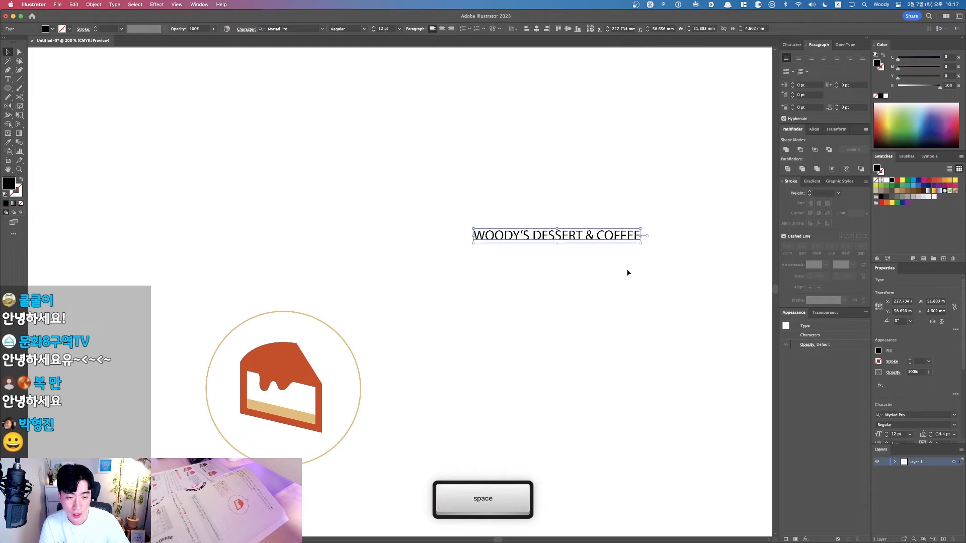
{"action": "left_click", "coordinate": [793, 46]}
{"action": "left_click", "coordinate": [800, 56]}
{"action": "type", "text": "g마켓"}
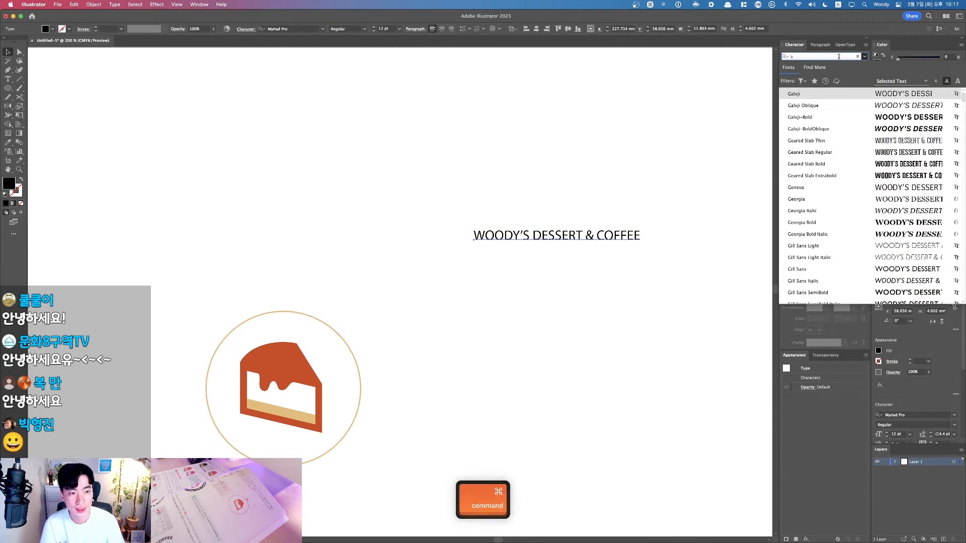
{"action": "key", "text": "Down"}
{"action": "key", "text": "Down"}
{"action": "key", "text": "Return"}
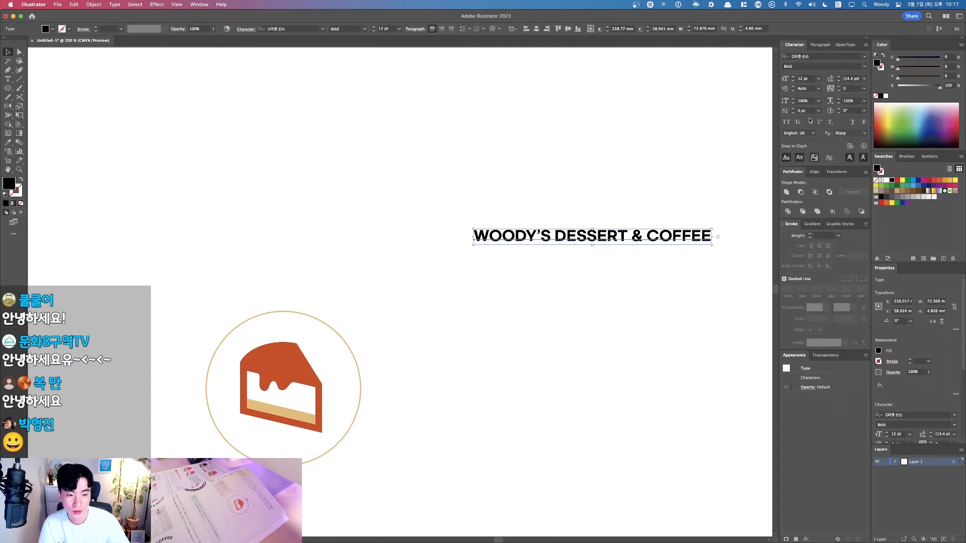
Move the brand text about 16 mm to the left and 11 mm down, closer to the circle
{"action": "left_click_drag", "start_coordinate": [685, 237], "coordinate": [647, 255]}
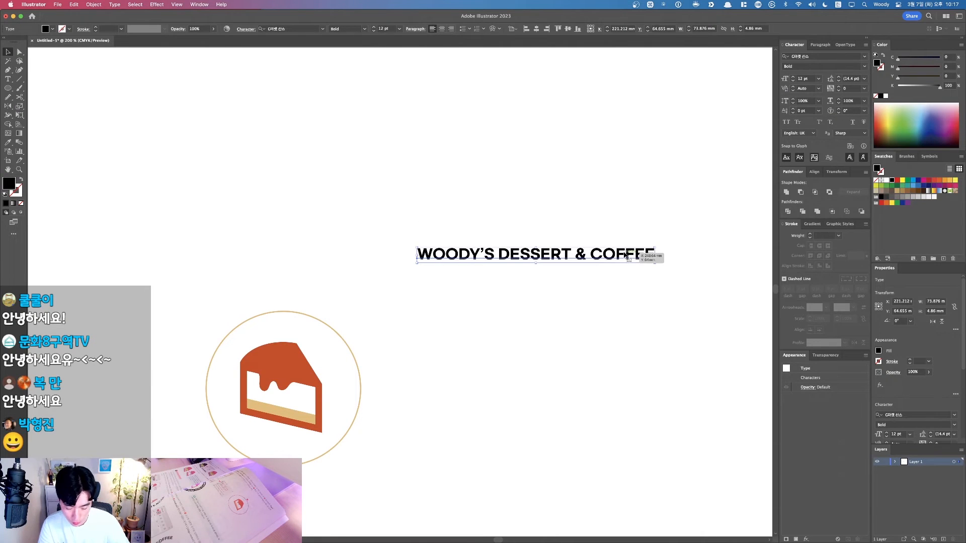
{"action": "left_click_drag", "start_coordinate": [545, 252], "coordinate": [563, 214]}
{"action": "key", "text": "space"}
{"action": "left_click", "coordinate": [489, 294]}
{"action": "key", "text": "space"}
{"action": "left_click_drag", "start_coordinate": [443, 293], "coordinate": [468, 289]}
{"action": "left_click_drag", "start_coordinate": [10, 83], "coordinate": [42, 101]}
{"action": "key", "text": "F1"}
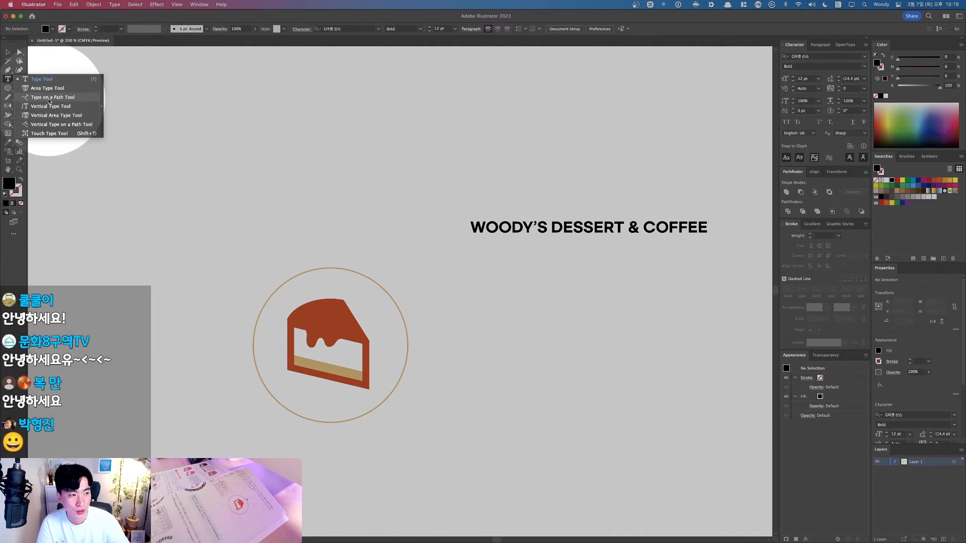
{"action": "key", "text": "F1"}
{"action": "left_click", "coordinate": [50, 98]}
{"action": "key", "text": "super+space"}
{"action": "left_click_drag", "start_coordinate": [195, 251], "coordinate": [481, 366]}
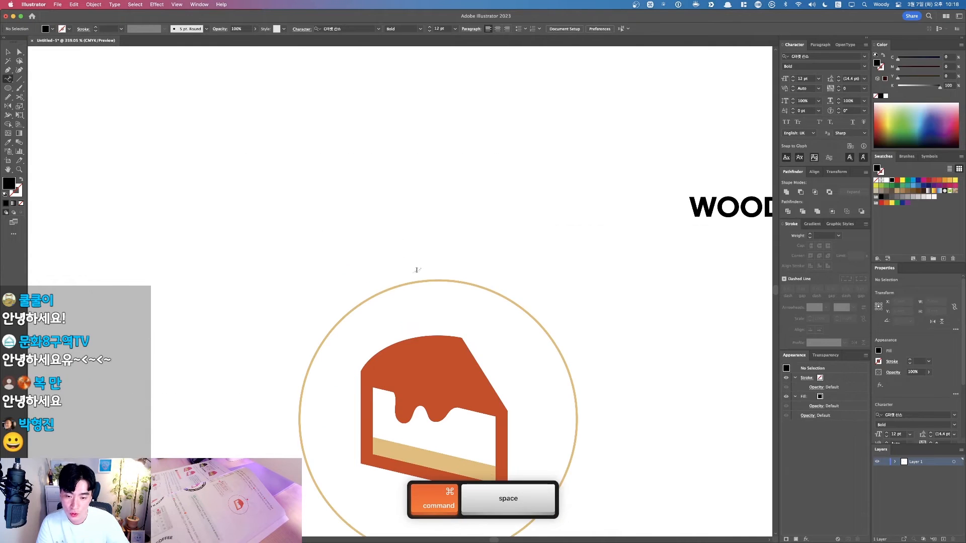
{"action": "left_click", "coordinate": [420, 280]}
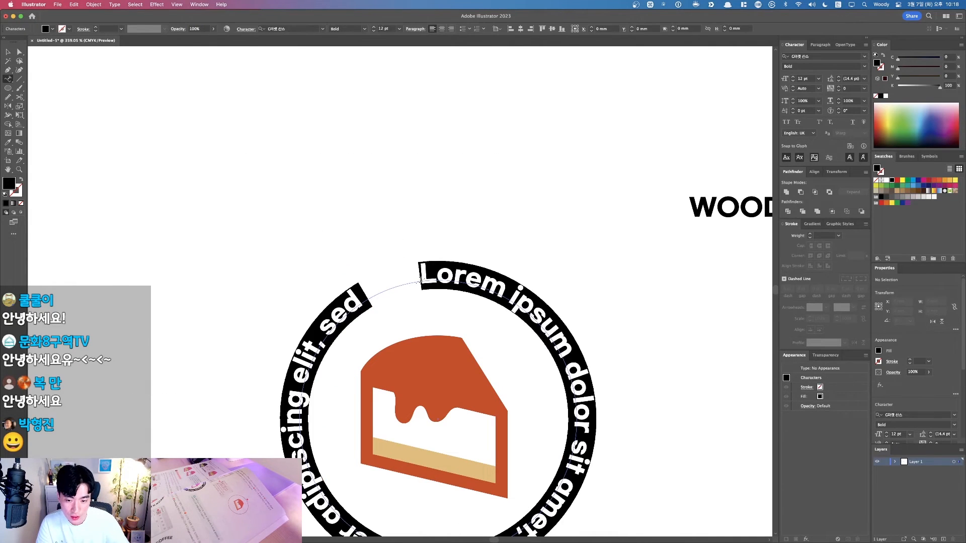
{"action": "key", "text": "super+minus"}
{"action": "key", "text": "super+minus"}
{"action": "key", "text": "super+minus"}
{"action": "key", "text": "super+minus"}
{"action": "key", "text": "super+minus"}
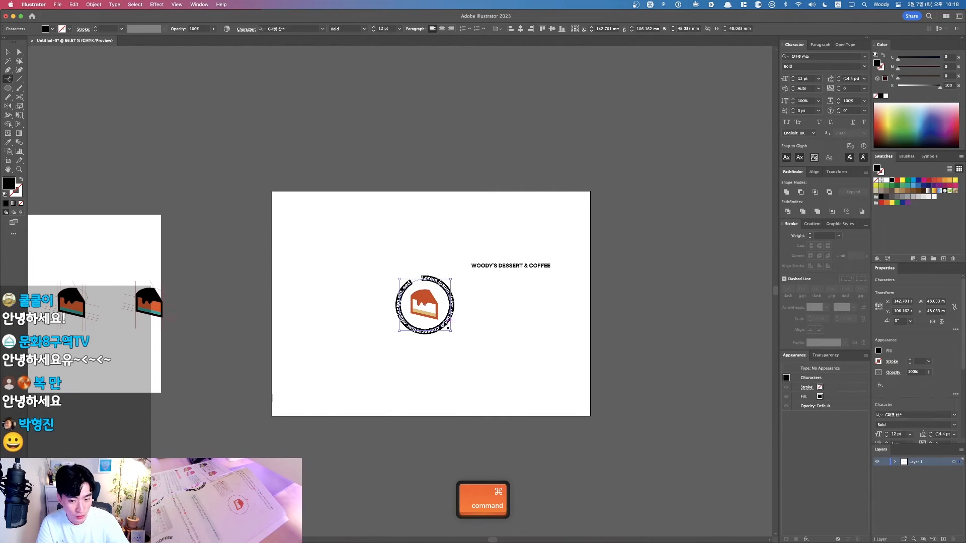
{"action": "key", "text": "super+z"}
{"action": "left_click", "coordinate": [7, 52]}
{"action": "key", "text": "v"}
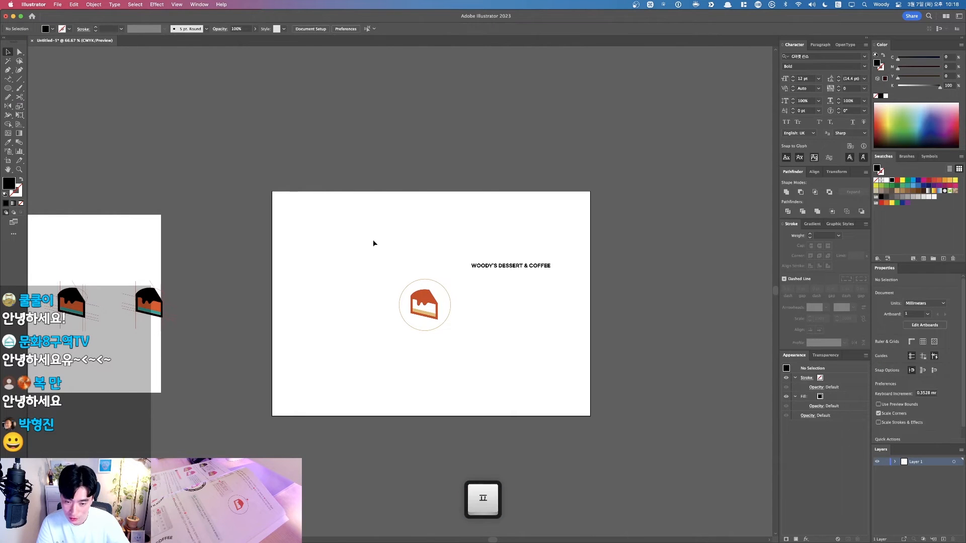
Duplicate the cake and its circle about 85 mm to the left, keeping them at the same height
{"action": "left_click_drag", "start_coordinate": [402, 316], "coordinate": [549, 381]}
{"action": "key", "text": "v"}
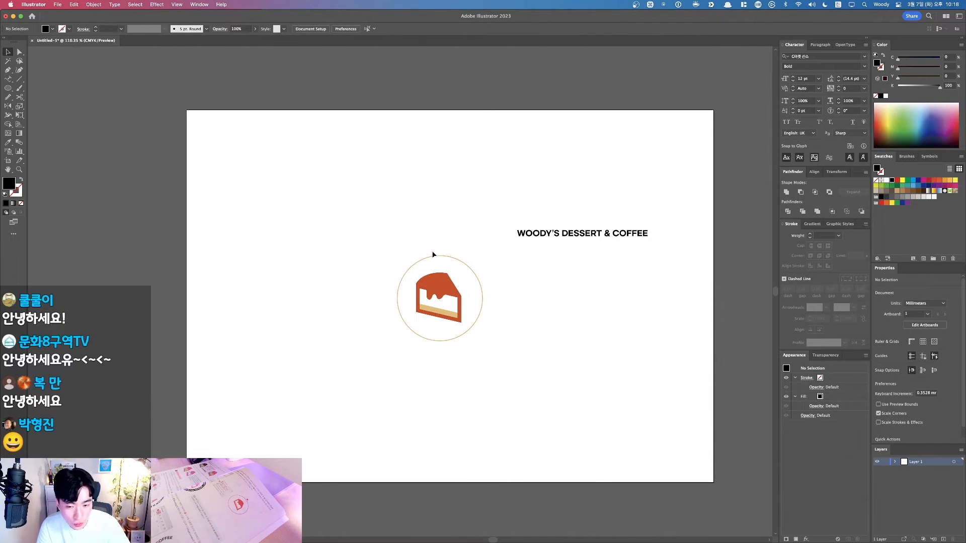
{"action": "key", "text": "F1"}
{"action": "key", "text": "F1"}
{"action": "left_click_drag", "start_coordinate": [374, 232], "coordinate": [504, 369]}
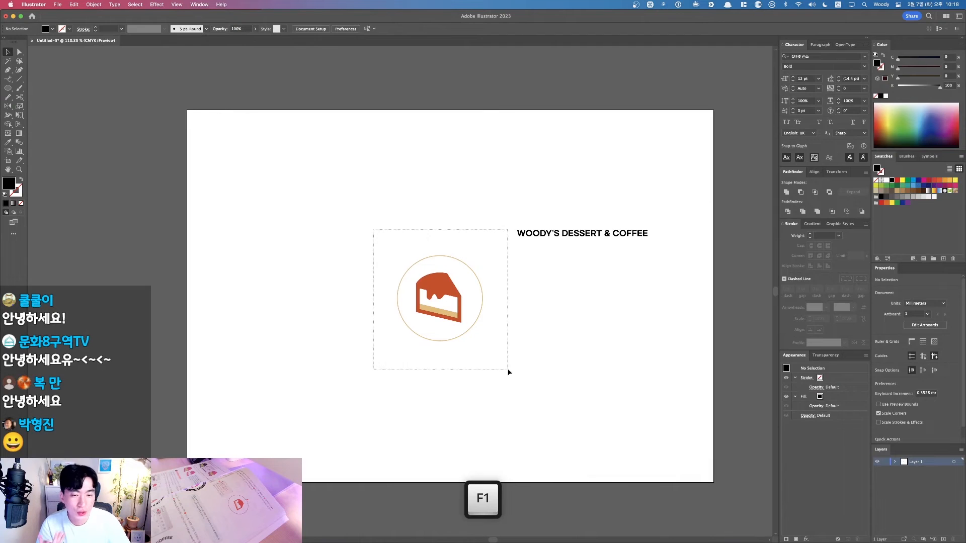
{"action": "left_click_drag", "start_coordinate": [446, 285], "coordinate": [295, 282]}
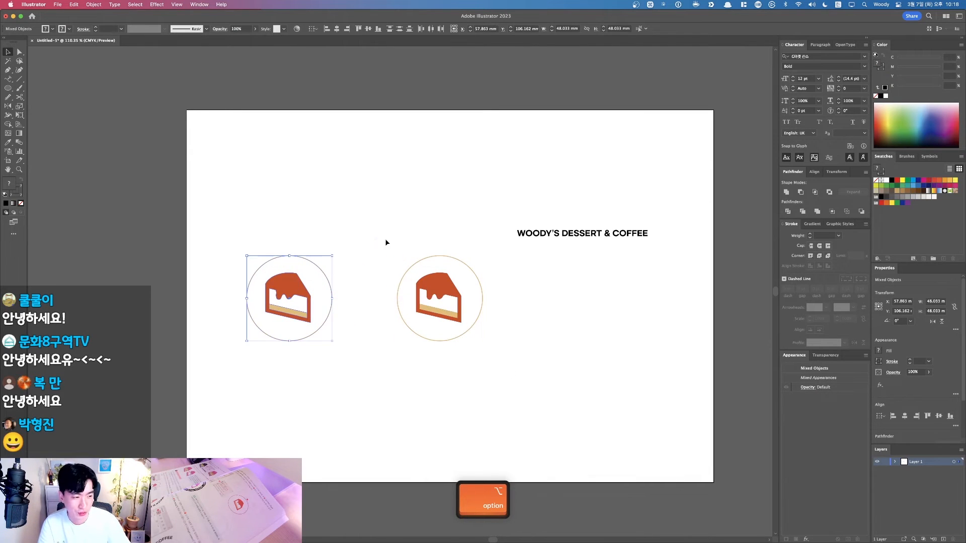
{"action": "left_click", "coordinate": [365, 249]}
Copy the full wording of the "WOODY'S DESSERT & COFFEE" text
{"action": "left_click_drag", "start_coordinate": [224, 157], "coordinate": [673, 417]}
{"action": "key", "text": "t"}
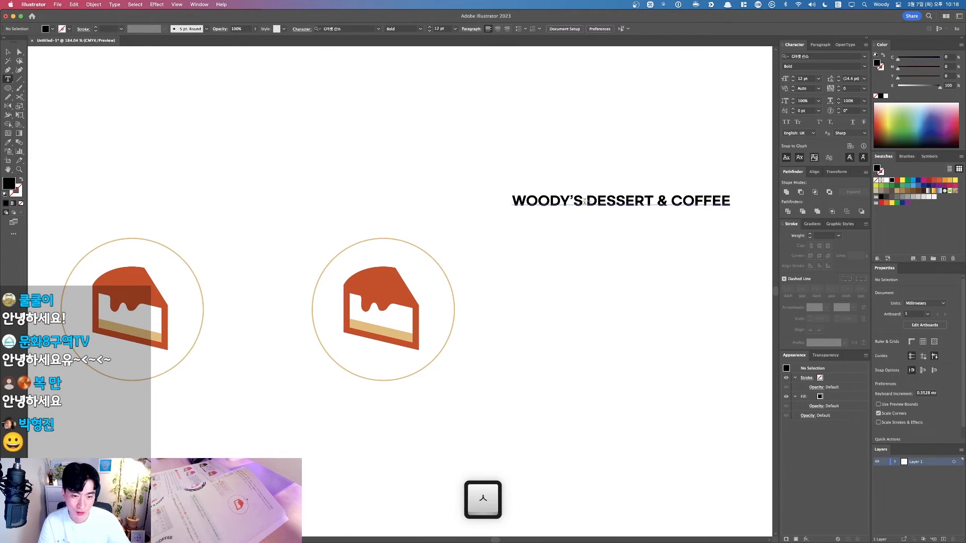
{"action": "left_click", "coordinate": [588, 203]}
{"action": "key", "text": "ctrl+a"}
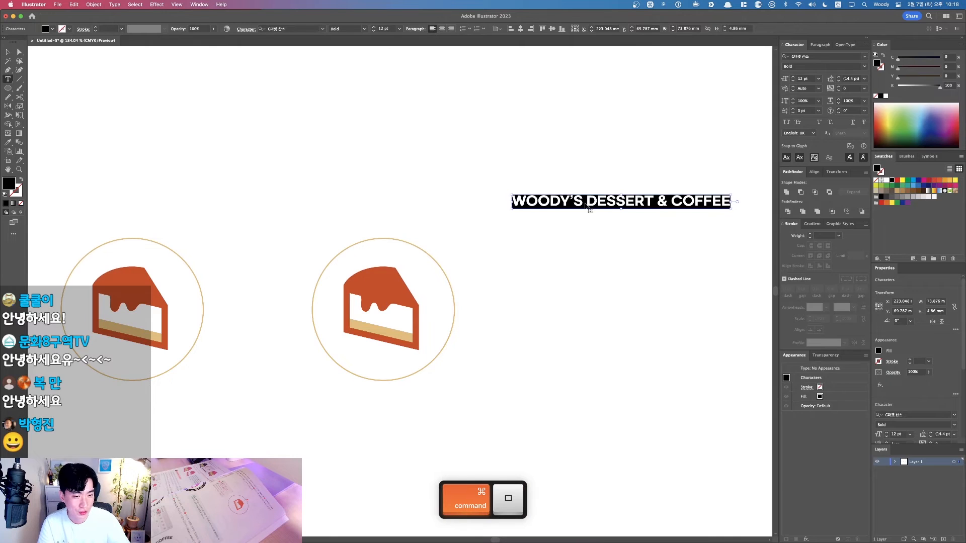
{"action": "key", "text": "ctrl+c"}
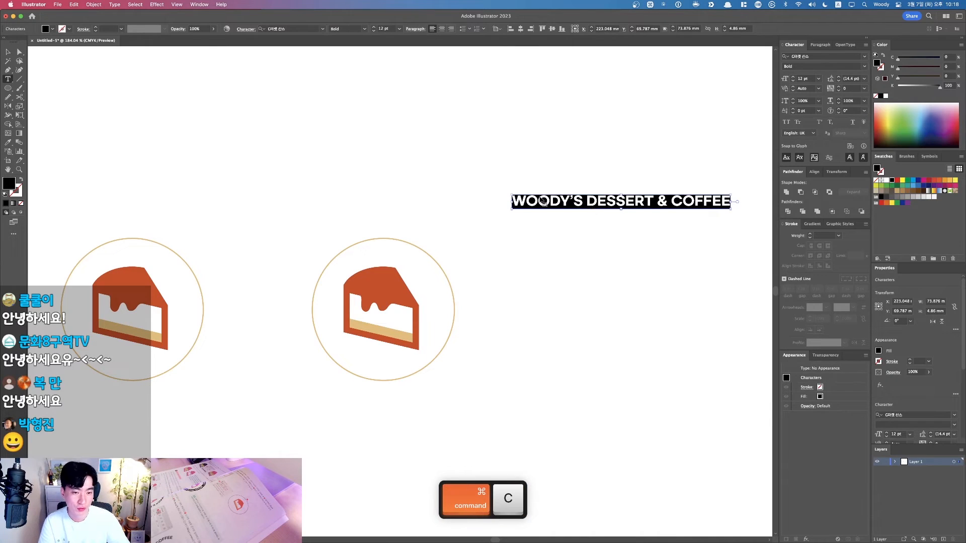
Turn the original circle into a type path starting at its top, paste the copied brand text onto it, and center-align the paragraph
{"action": "left_click", "coordinate": [8, 52]}
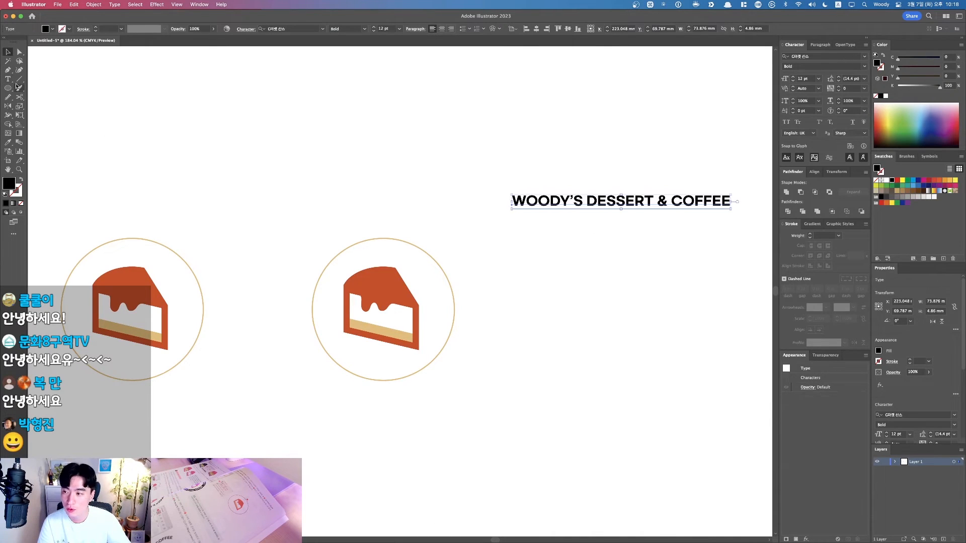
{"action": "left_click_drag", "start_coordinate": [7, 82], "coordinate": [57, 100]}
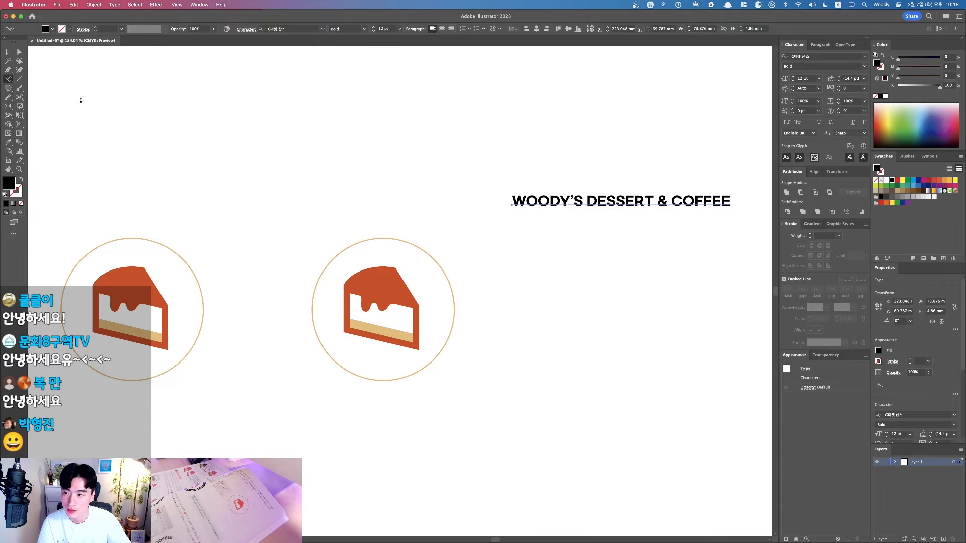
{"action": "key", "text": "F1"}
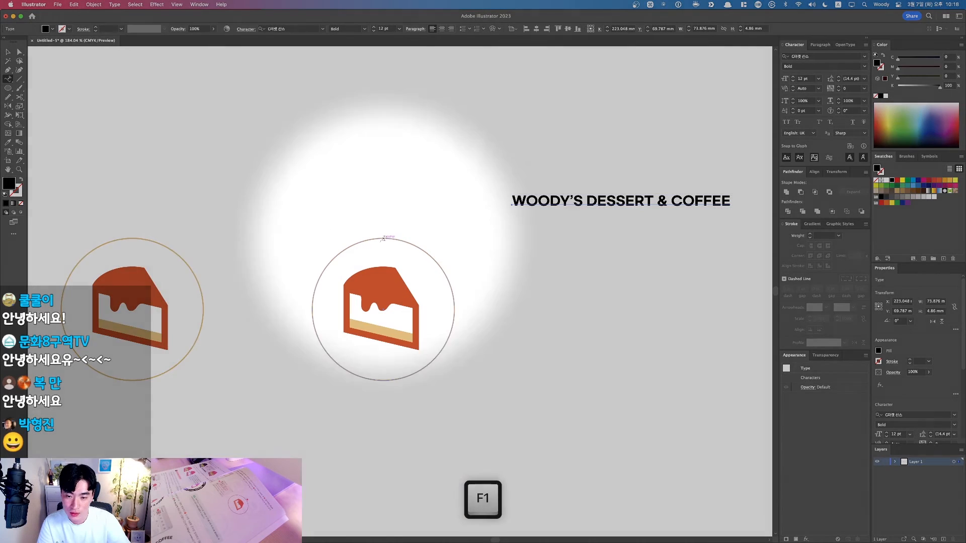
{"action": "left_click", "coordinate": [386, 238]}
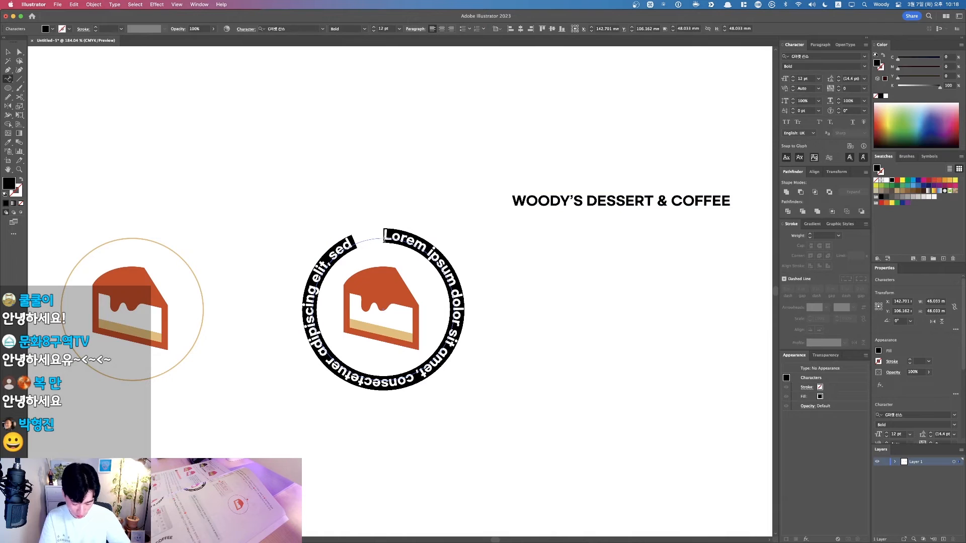
{"action": "key", "text": "super+v"}
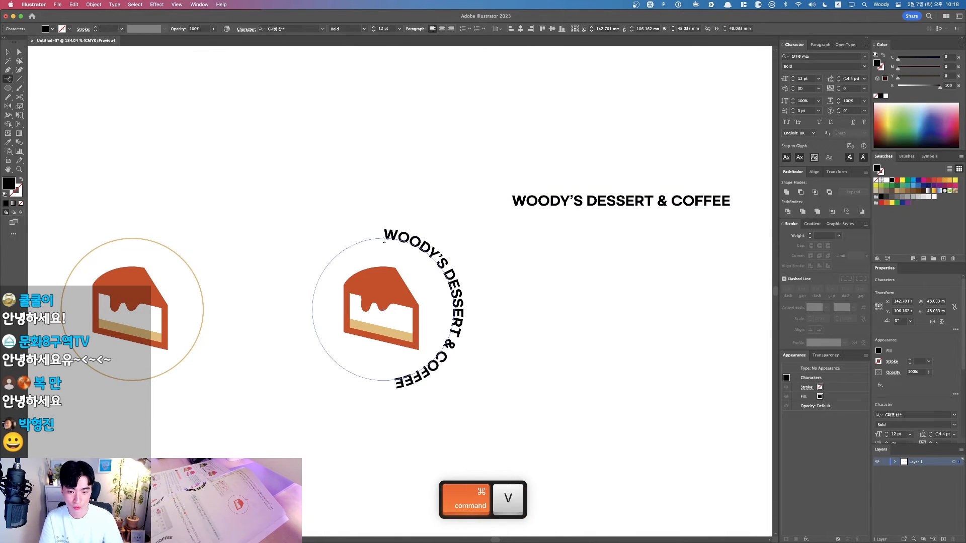
{"action": "key", "text": "Escape"}
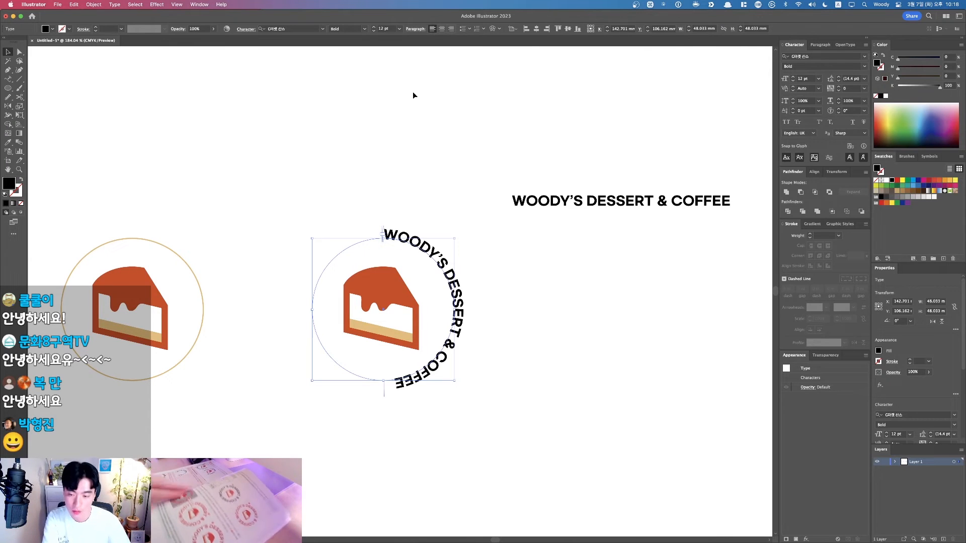
{"action": "left_click", "coordinate": [442, 30]}
{"action": "key", "text": "F1"}
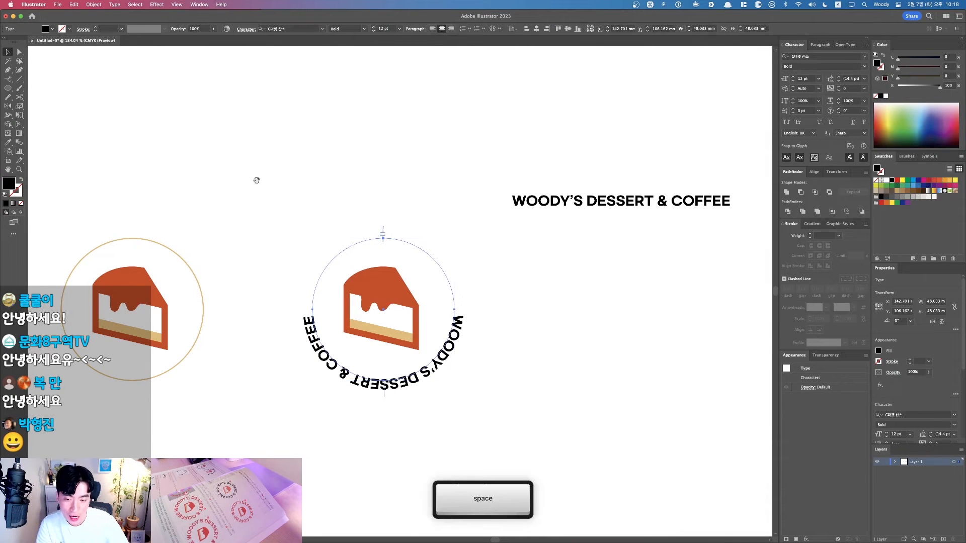
Try to shift the start and end points of the curved text along the circle
{"action": "left_click_drag", "start_coordinate": [343, 339], "coordinate": [571, 457]}
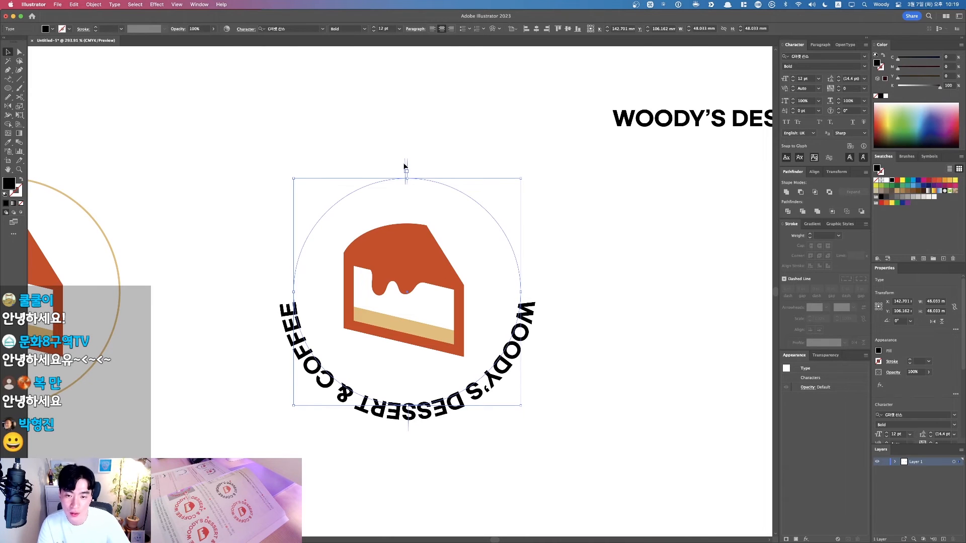
{"action": "key", "text": "F1"}
{"action": "key", "text": "F1"}
{"action": "left_click_drag", "start_coordinate": [405, 169], "coordinate": [290, 336]}
{"action": "key", "text": "super+z"}
{"action": "left_click_drag", "start_coordinate": [407, 166], "coordinate": [544, 301]}
{"action": "key", "text": "super+z"}
Reposition the curved brand text around the circle so it is centered over the top arc, on the outside of the path
{"action": "key", "text": "F1"}
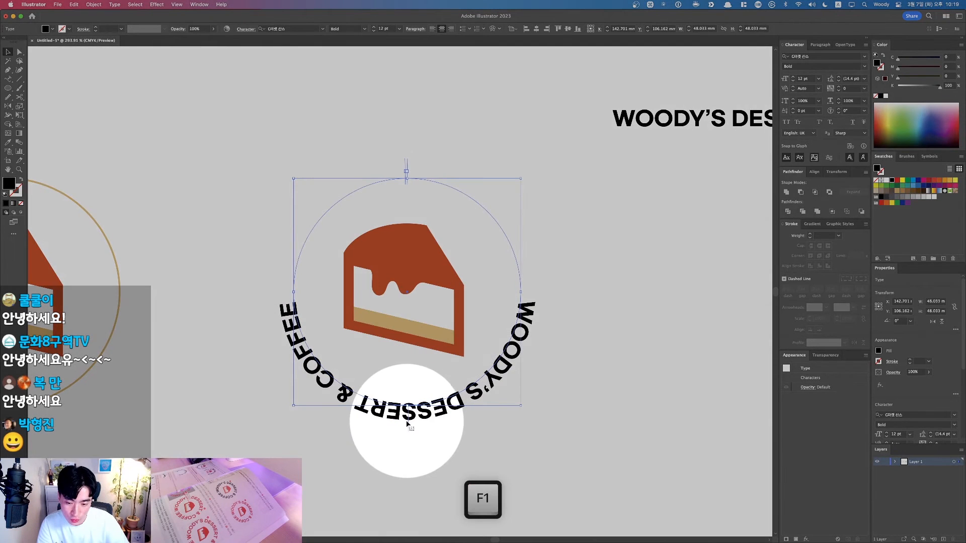
{"action": "key", "text": "F1"}
{"action": "left_click_drag", "start_coordinate": [408, 425], "coordinate": [409, 161]}
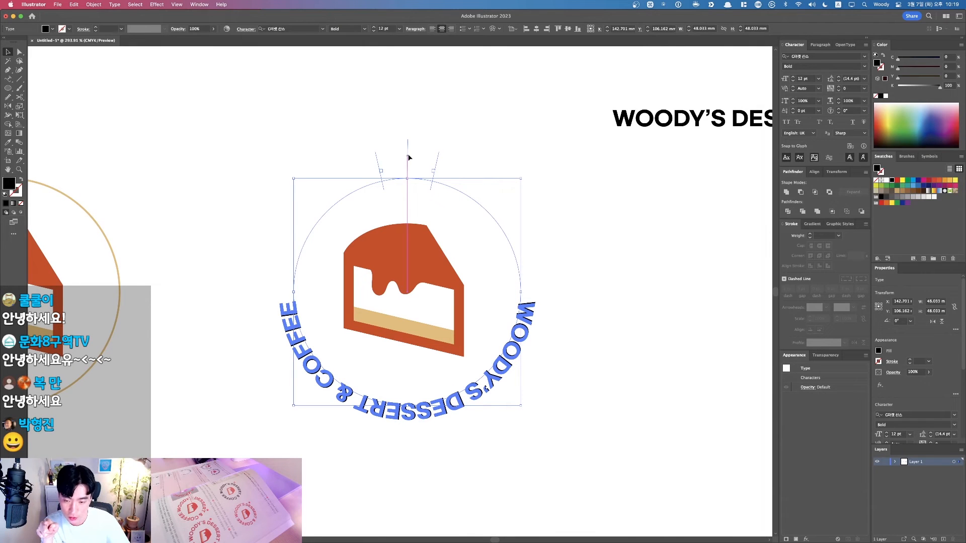
{"action": "left_click_drag", "start_coordinate": [406, 117], "coordinate": [409, 349]}
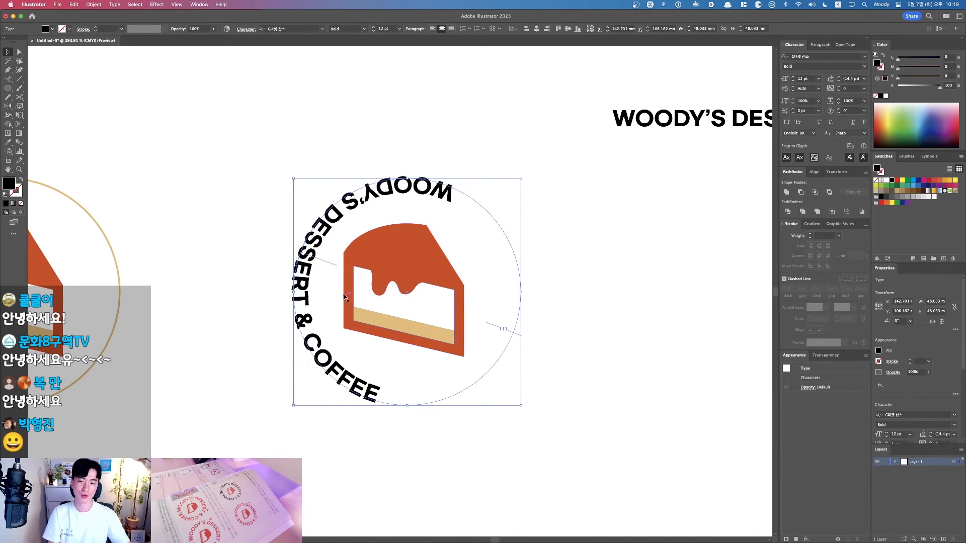
{"action": "left_click_drag", "start_coordinate": [332, 264], "coordinate": [408, 129]}
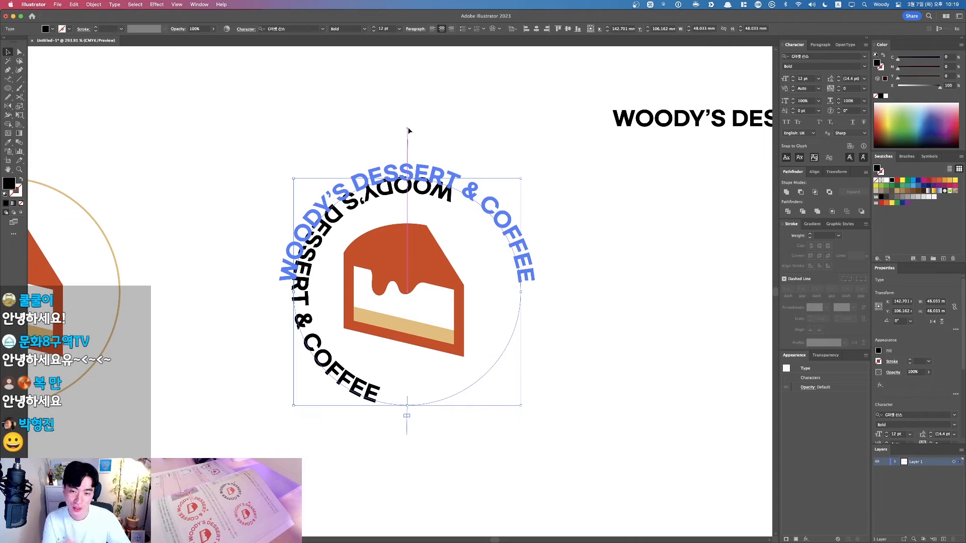
{"action": "left_click_drag", "start_coordinate": [408, 130], "coordinate": [408, 131]}
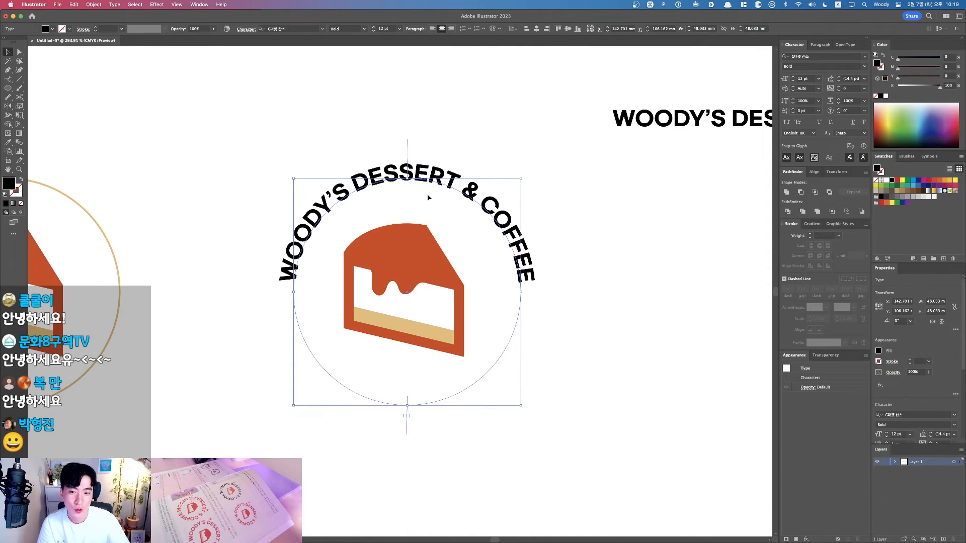
Set the curved brand text's font size to 17.7 pt
{"action": "left_click", "coordinate": [792, 77]}
{"action": "left_click", "coordinate": [792, 78]}
{"action": "left_click", "coordinate": [792, 78]}
{"action": "left_click", "coordinate": [792, 77]}
{"action": "left_click", "coordinate": [792, 78]}
{"action": "left_click", "coordinate": [792, 77]}
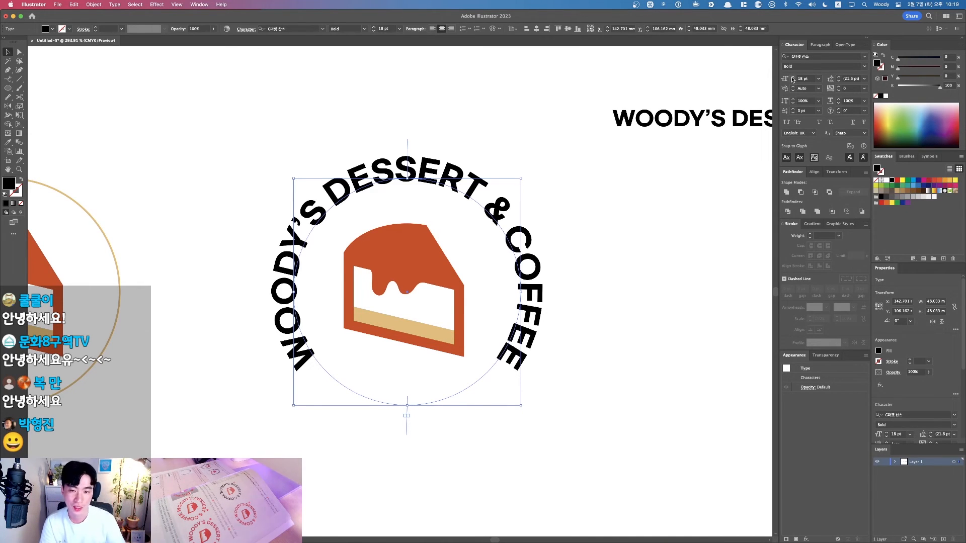
{"action": "key", "text": "cmd+z"}
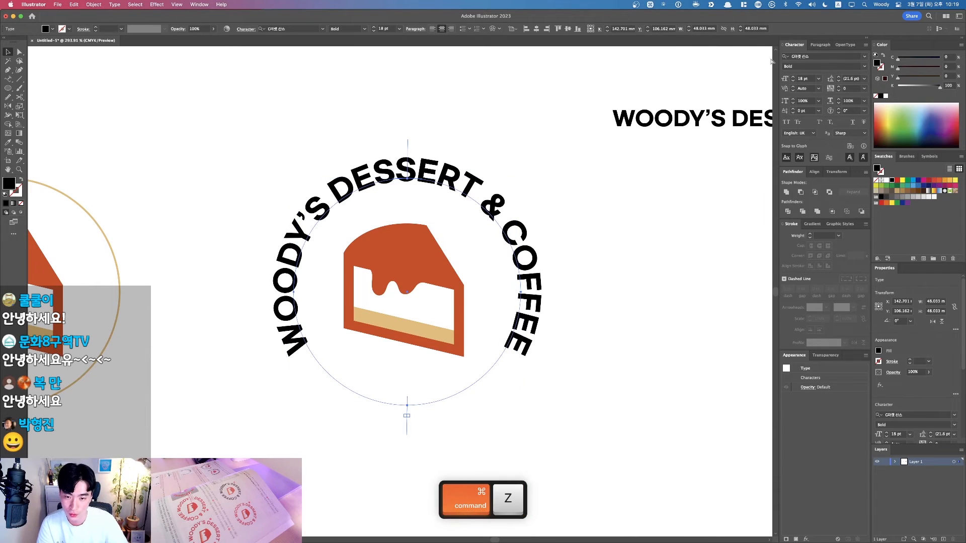
{"action": "key", "text": "super+z"}
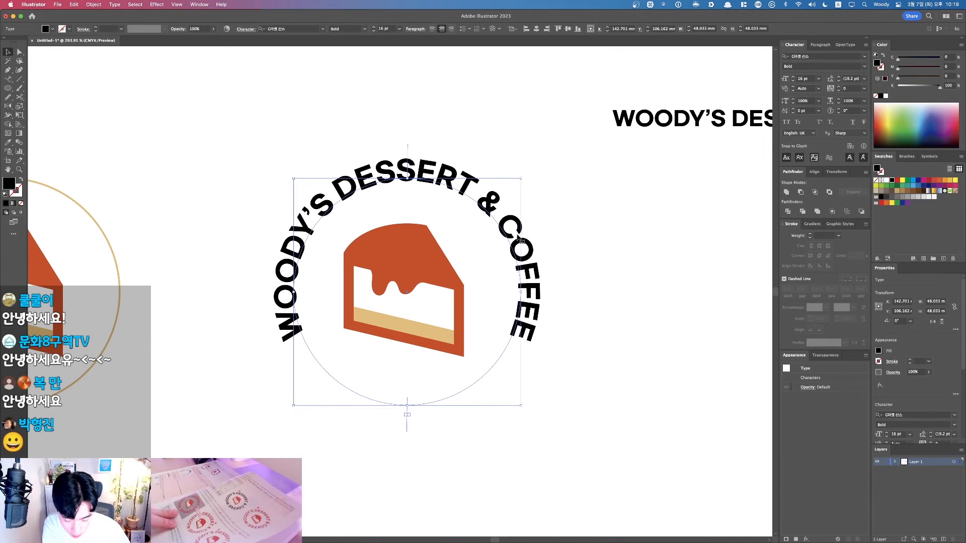
{"action": "left_click", "coordinate": [792, 77]}
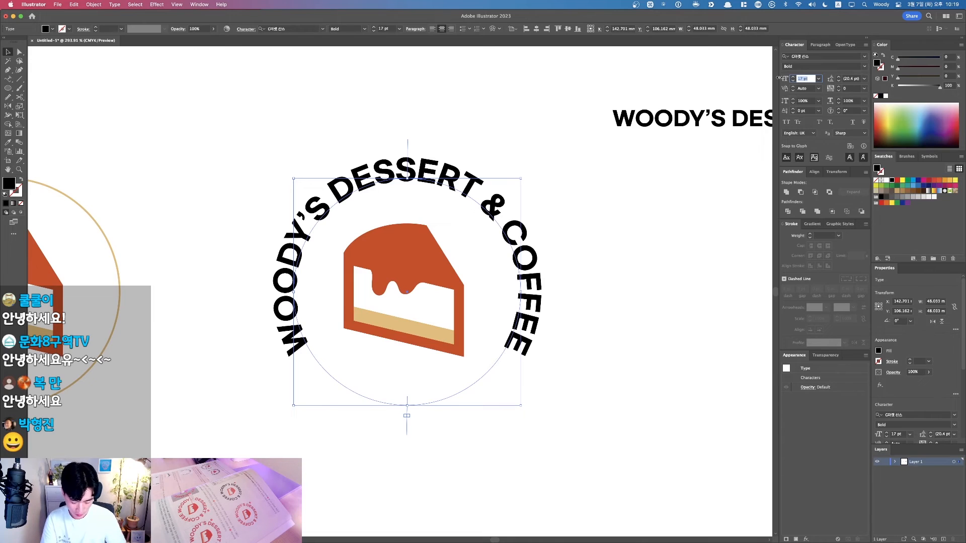
{"action": "type", "text": "17.7"}
{"action": "key", "text": "Return"}
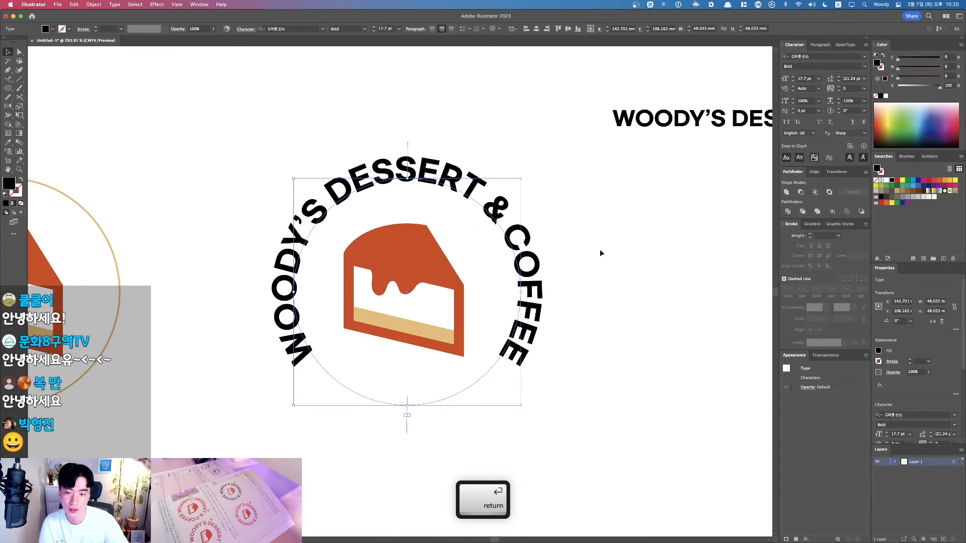
{"action": "key", "text": "F1"}
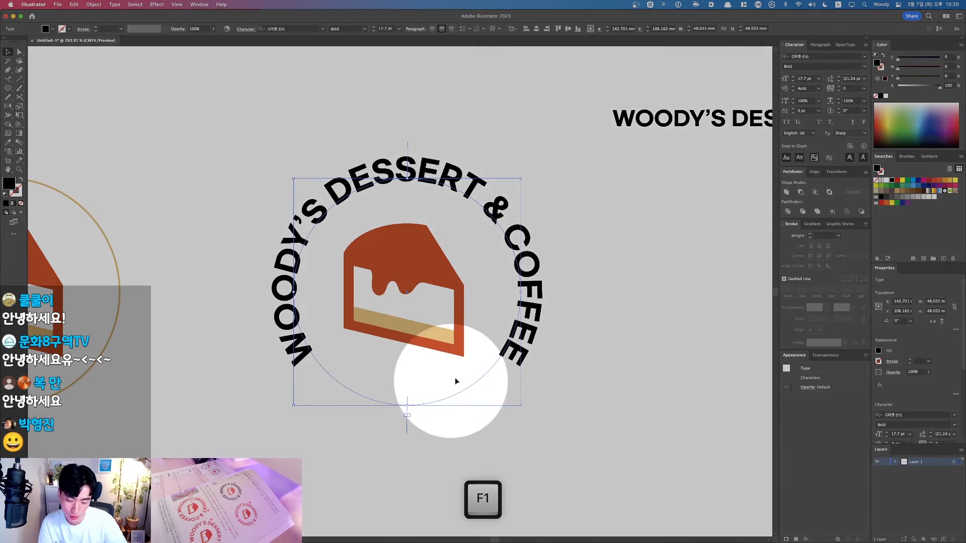
{"action": "key", "text": "F1"}
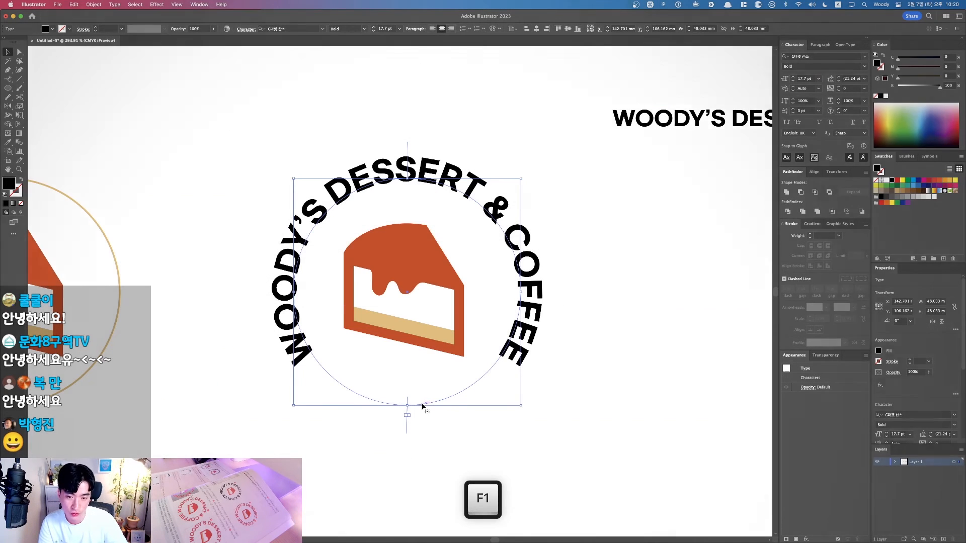
Scale the curved brand text's circle down to about 40.4 mm around the cake and set its tracking to 160
{"action": "left_click_drag", "start_coordinate": [520, 177], "coordinate": [503, 195]}
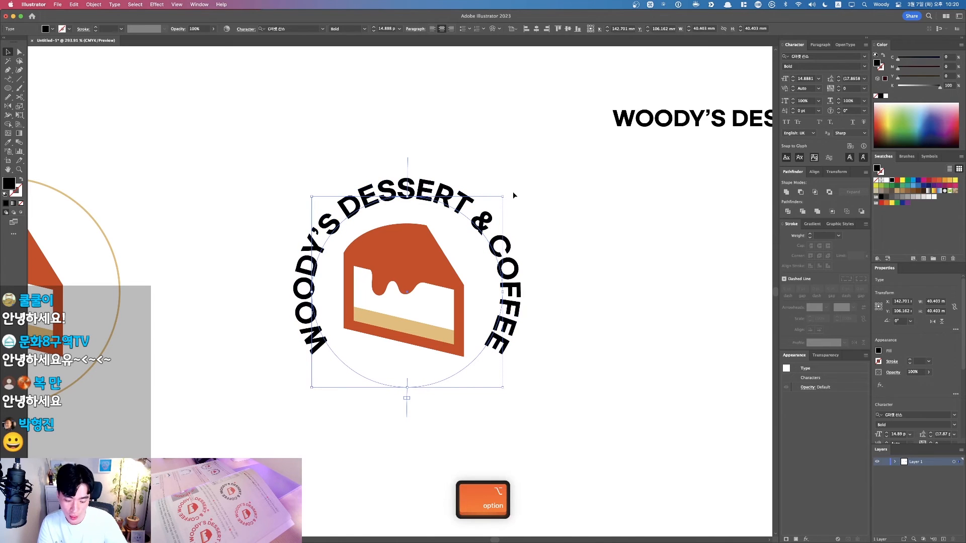
{"action": "key", "text": "alt+Right"}
{"action": "key", "text": "alt+Right"}
{"action": "key", "text": "alt+Right"}
{"action": "key", "text": "alt+Right"}
{"action": "key", "text": "alt+Right"}
{"action": "key", "text": "alt+Right"}
{"action": "key", "text": "alt+Right"}
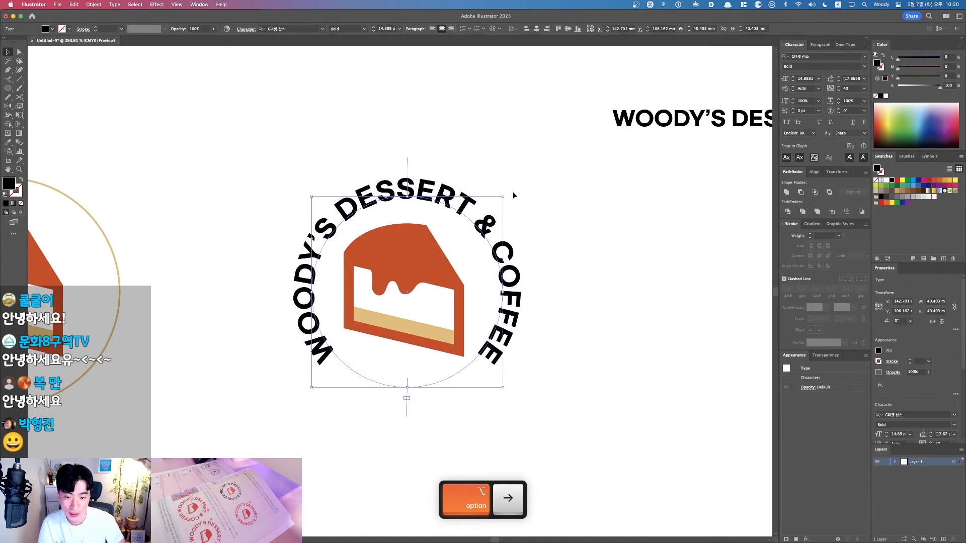
{"action": "key", "text": "alt+Right"}
{"action": "key", "text": "alt+Right"}
{"action": "key", "text": "alt+Right"}
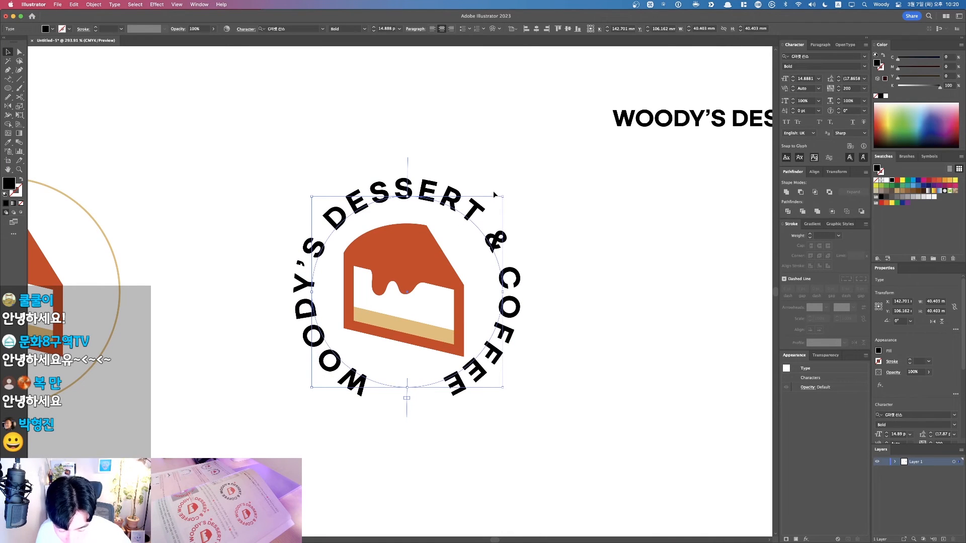
{"action": "key", "text": "alt+Left"}
{"action": "key", "text": "alt+Left"}
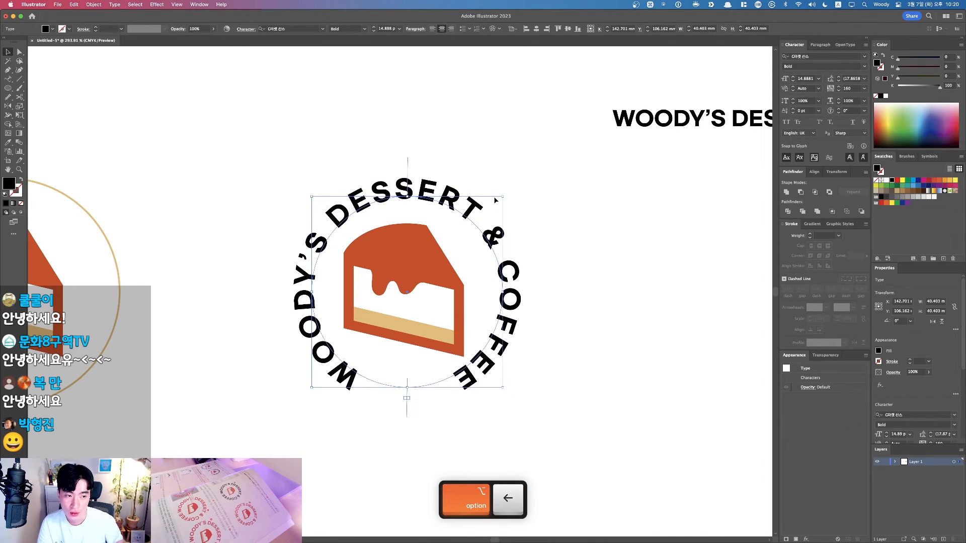
Restore the scaled-down curved text's font size to 17.7 pt
{"action": "left_click", "coordinate": [793, 77]}
{"action": "left_click", "coordinate": [793, 77]}
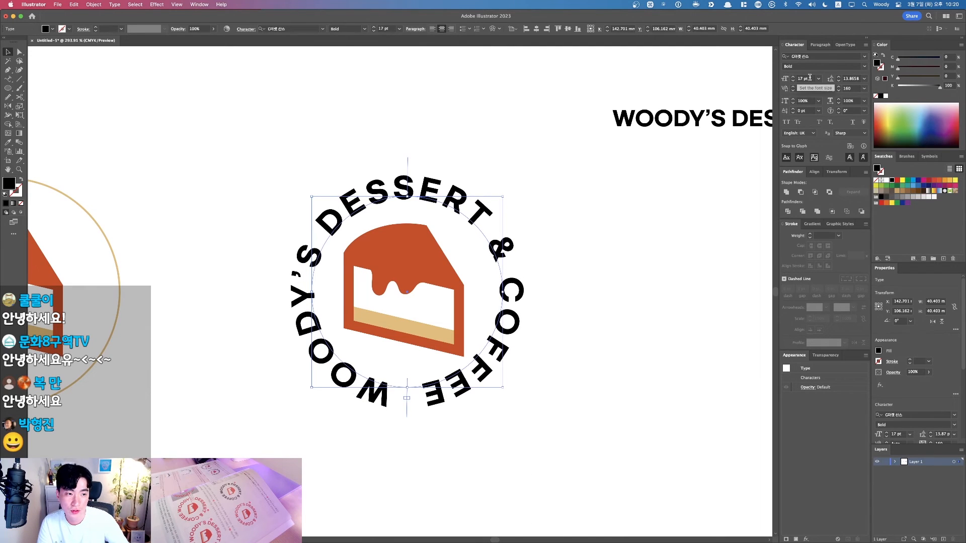
{"action": "type", "text": "17.7"}
{"action": "key", "text": "Return"}
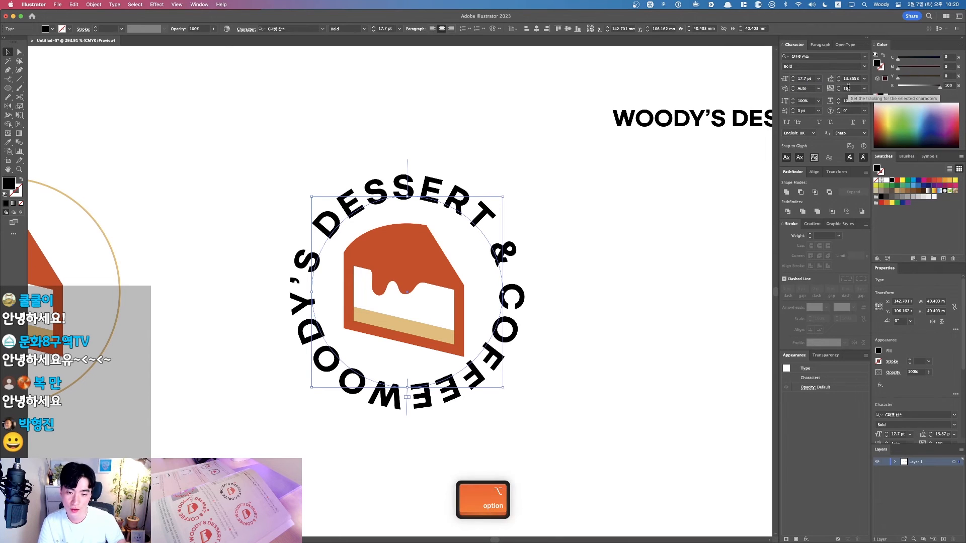
Tighten the curved brand text's tracking to 140 so its start and end separate at the bottom of the circle
{"action": "key", "text": "alt+Left"}
{"action": "key", "text": "alt+Left"}
{"action": "key", "text": "alt+Left"}
{"action": "key", "text": "alt+Left"}
{"action": "key", "text": "alt+Left"}
{"action": "key", "text": "alt+Left"}
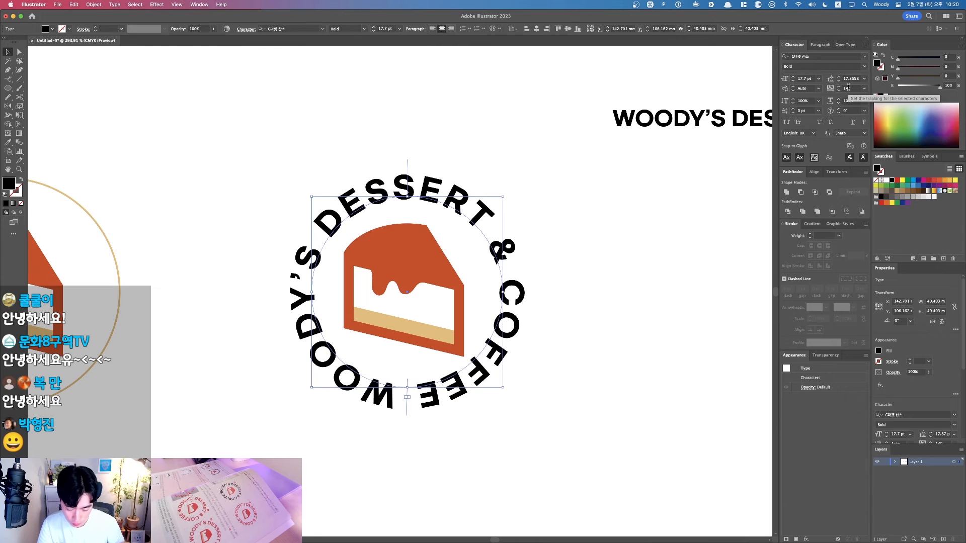
{"action": "left_click", "coordinate": [629, 230]}
{"action": "scroll", "coordinate": [621, 233], "scroll_direction": "down", "scroll_amount": 3}
{"action": "left_click_drag", "start_coordinate": [379, 153], "coordinate": [662, 359]}
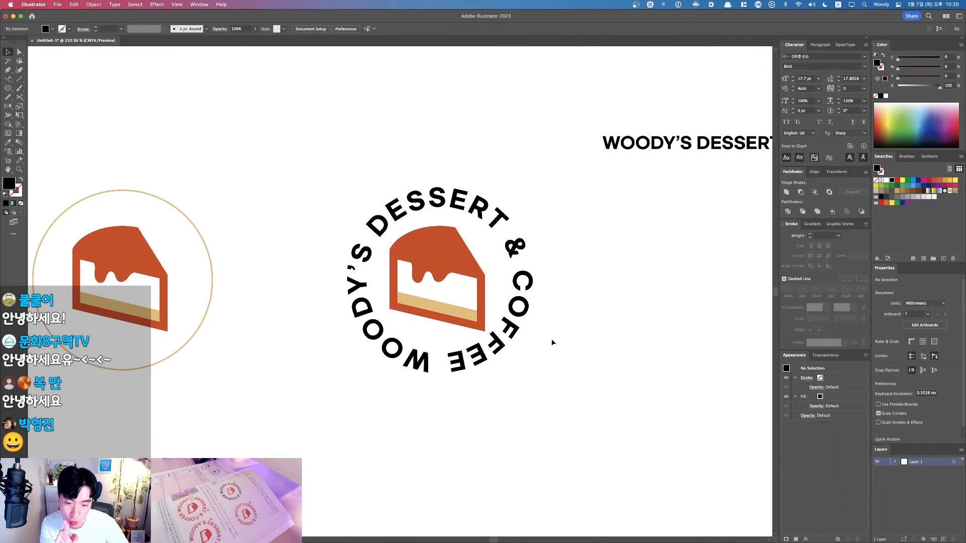
{"action": "key", "text": "F1"}
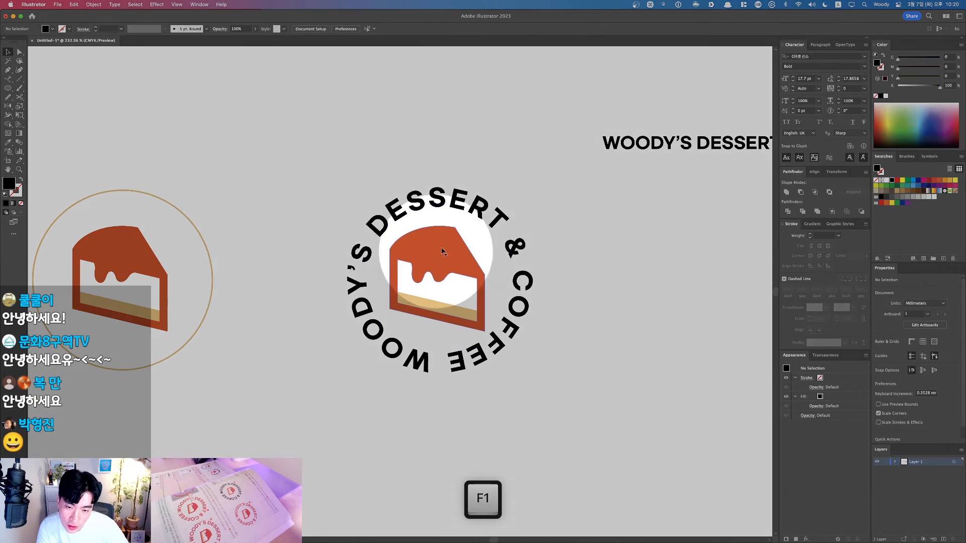
{"action": "key", "text": "F1"}
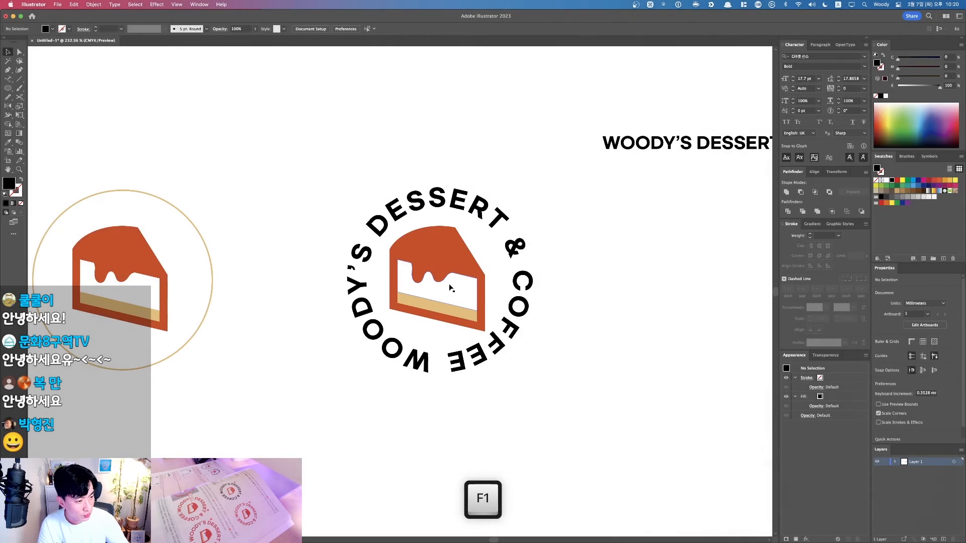
Duplicate the cake logo with its curved text and place the copy beneath the straight brand text
{"action": "scroll", "coordinate": [451, 285], "scroll_direction": "down", "scroll_amount": 3}
{"action": "left_click_drag", "start_coordinate": [537, 380], "coordinate": [380, 194]}
{"action": "left_click_drag", "start_coordinate": [427, 267], "coordinate": [593, 273]}
{"action": "left_click", "coordinate": [555, 340]}
{"action": "left_click_drag", "start_coordinate": [544, 356], "coordinate": [659, 386]}
{"action": "left_click_drag", "start_coordinate": [557, 212], "coordinate": [573, 229]}
{"action": "key", "text": "super+z"}
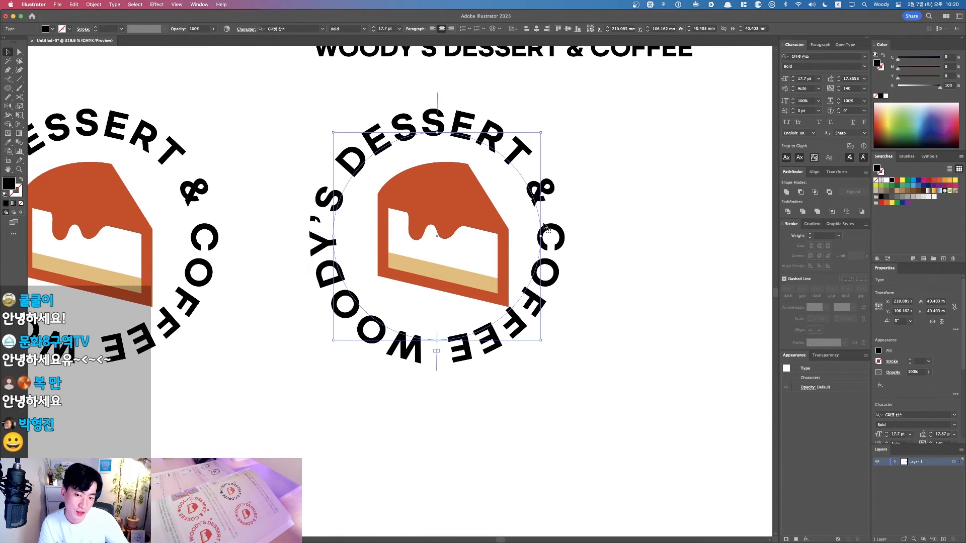
{"action": "key", "text": "super+z"}
{"action": "key", "text": "super+z"}
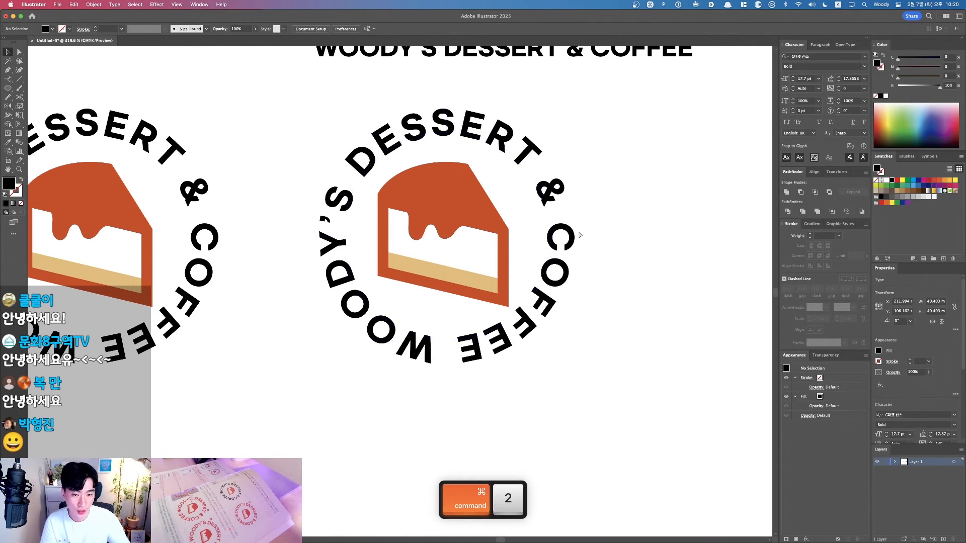
Scale the duplicate's cake slice down to about 23.2 by 25.7 mm and fine-tune its horizontal position inside the text ring
{"action": "key", "text": "F1"}
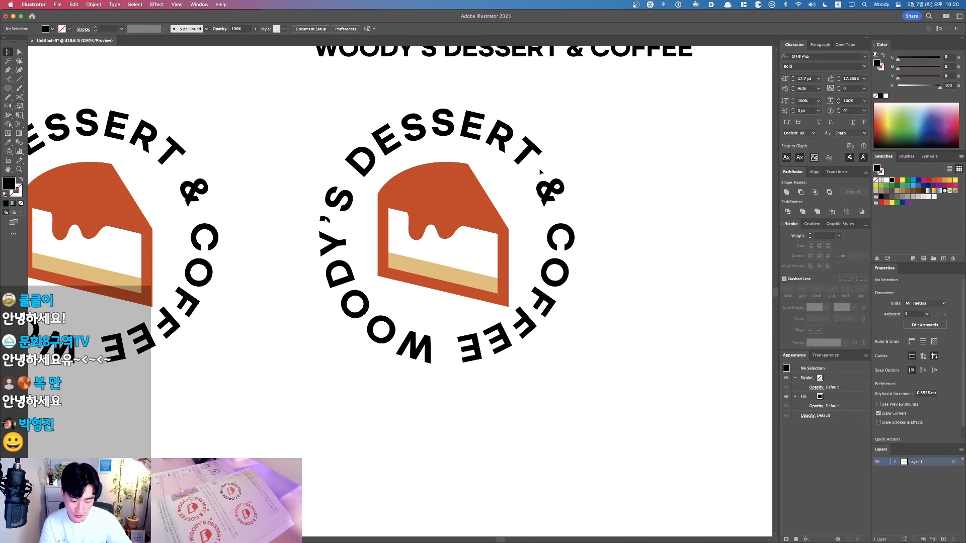
{"action": "left_click_drag", "start_coordinate": [372, 327], "coordinate": [503, 168]}
{"action": "key", "text": "alt"}
{"action": "key", "text": "Left"}
{"action": "key", "text": "Right"}
{"action": "key", "text": "Right"}
{"action": "key", "text": "Left"}
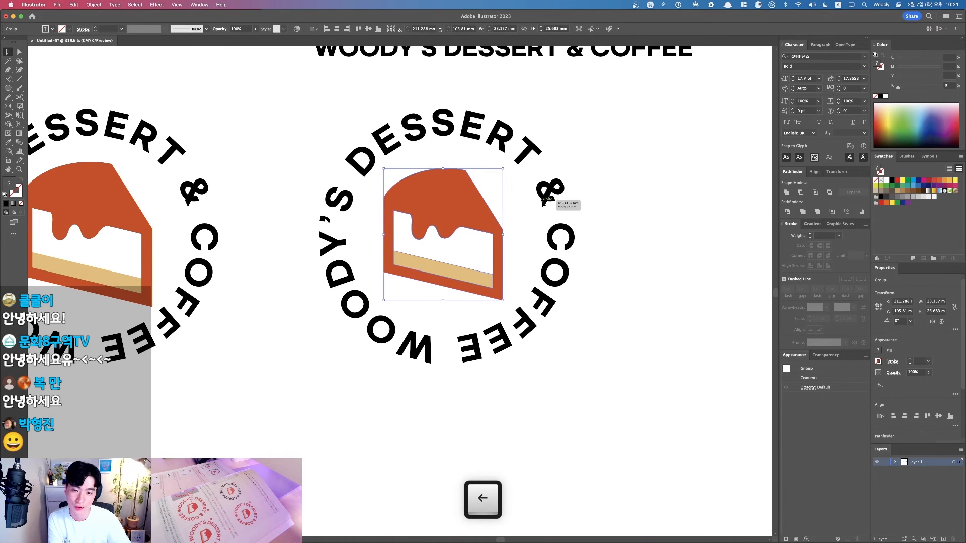
{"action": "left_click", "coordinate": [535, 210]}
Set the tracking of the duplicate's curved brand text to 60
{"action": "scroll", "coordinate": [534, 210], "scroll_direction": "down", "scroll_amount": 5}
{"action": "key", "text": "space"}
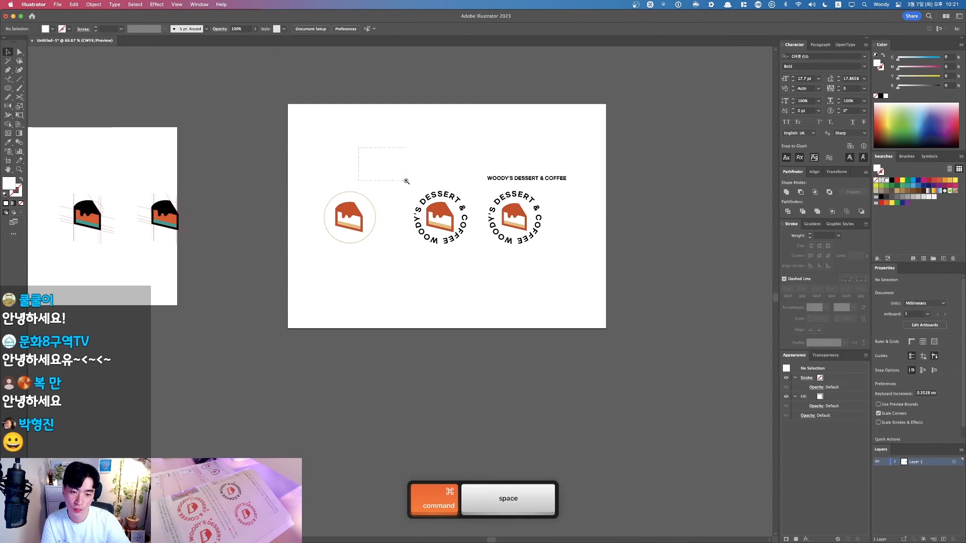
{"action": "left_click_drag", "start_coordinate": [358, 146], "coordinate": [586, 293]}
{"action": "key", "text": "v"}
{"action": "left_click", "coordinate": [535, 228]}
{"action": "left_click_drag", "start_coordinate": [227, 101], "coordinate": [584, 360]}
{"action": "key", "text": "alt+Left"}
{"action": "key", "text": "alt+Left"}
{"action": "key", "text": "alt+Left"}
{"action": "key", "text": "alt+Left"}
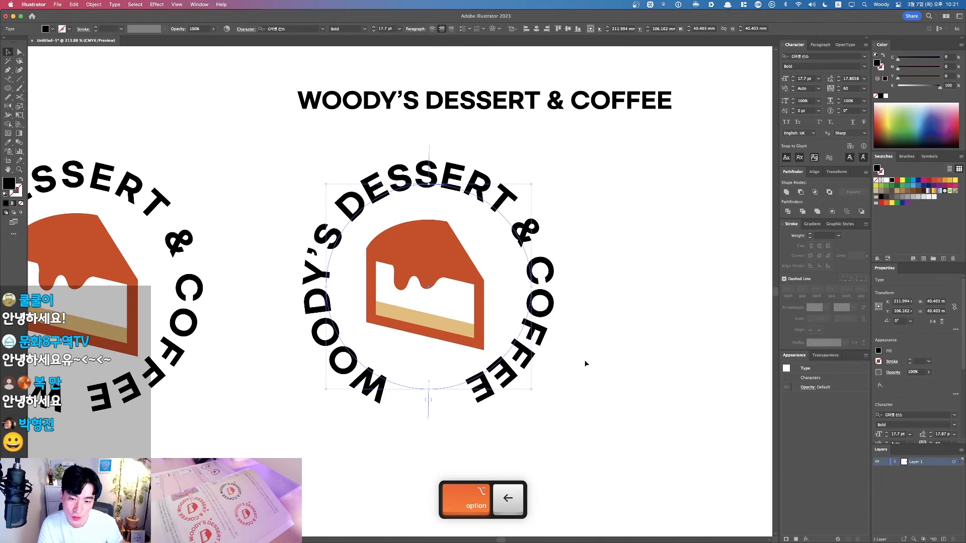
{"action": "key", "text": "alt+Right"}
{"action": "key", "text": "alt+Left"}
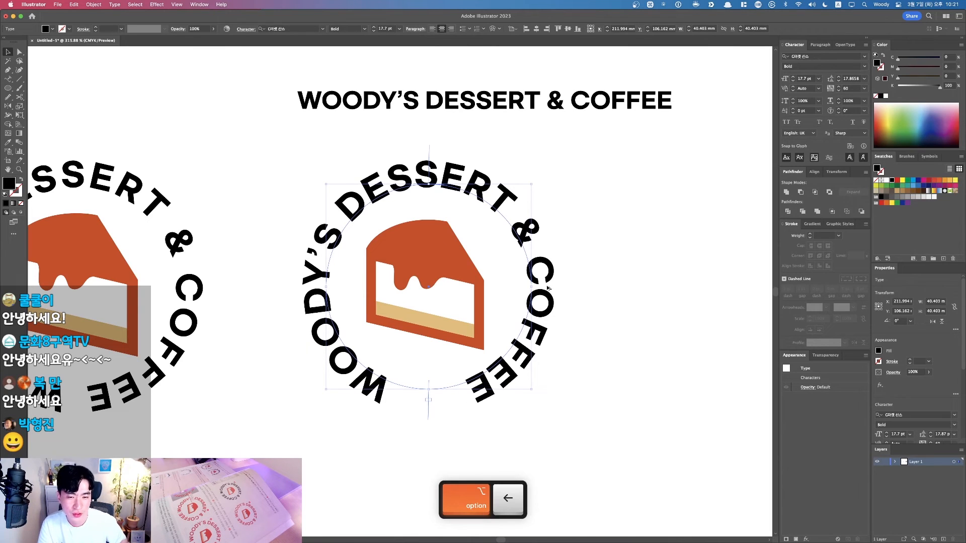
Scale the duplicate's text circle down to about 37 mm and set its font size to 18 pt
{"action": "left_click_drag", "start_coordinate": [532, 185], "coordinate": [522, 193]}
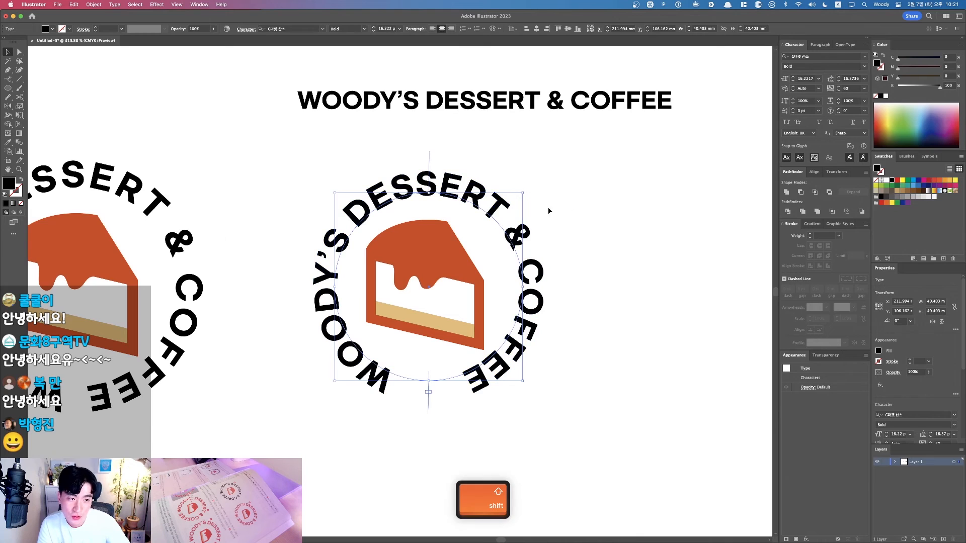
{"action": "left_click", "coordinate": [793, 77]}
{"action": "left_click", "coordinate": [793, 77]}
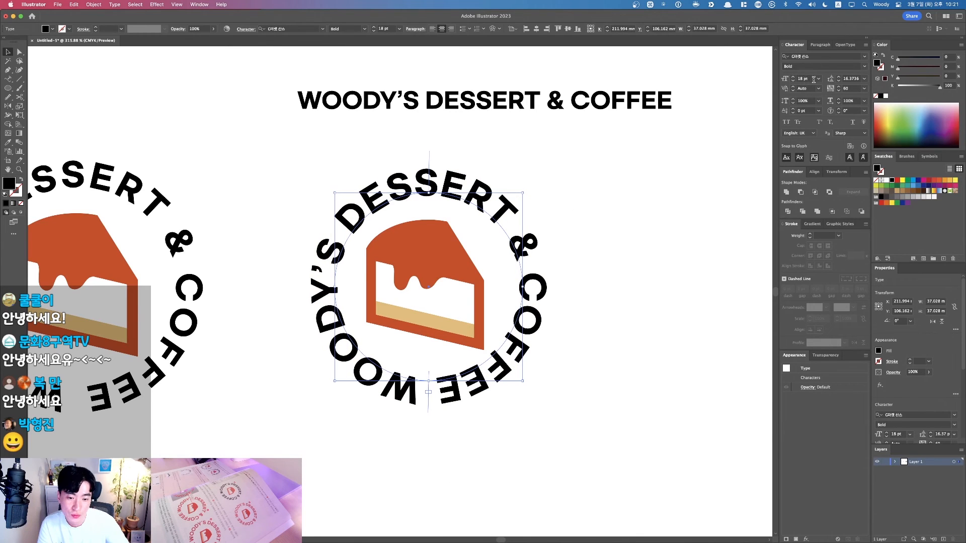
{"action": "left_click", "coordinate": [630, 228]}
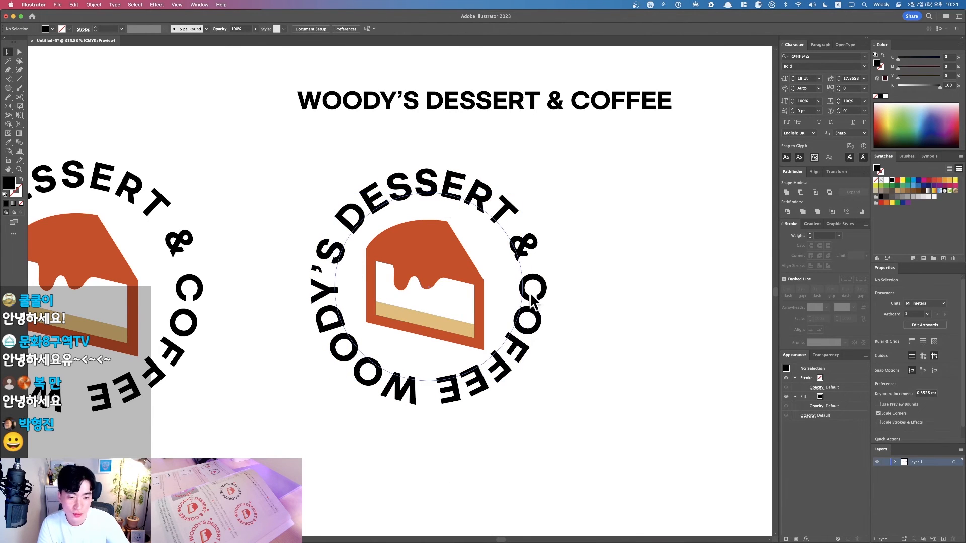
Scale the duplicate's cake slice down to about 21.6 by 24 mm
{"action": "left_click", "coordinate": [410, 307]}
{"action": "left_click_drag", "start_coordinate": [483, 222], "coordinate": [483, 224]}
{"action": "left_click", "coordinate": [590, 242]}
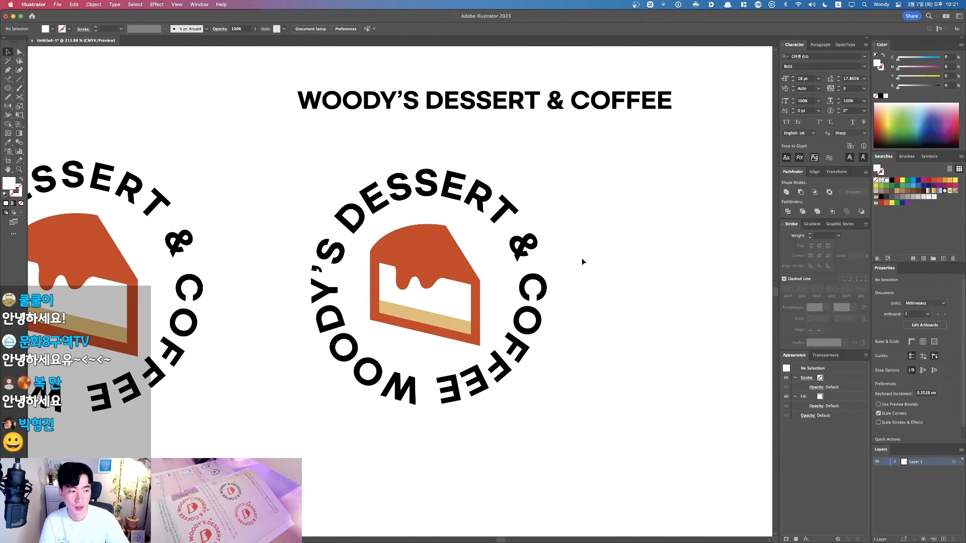
{"action": "key", "text": "super+1"}
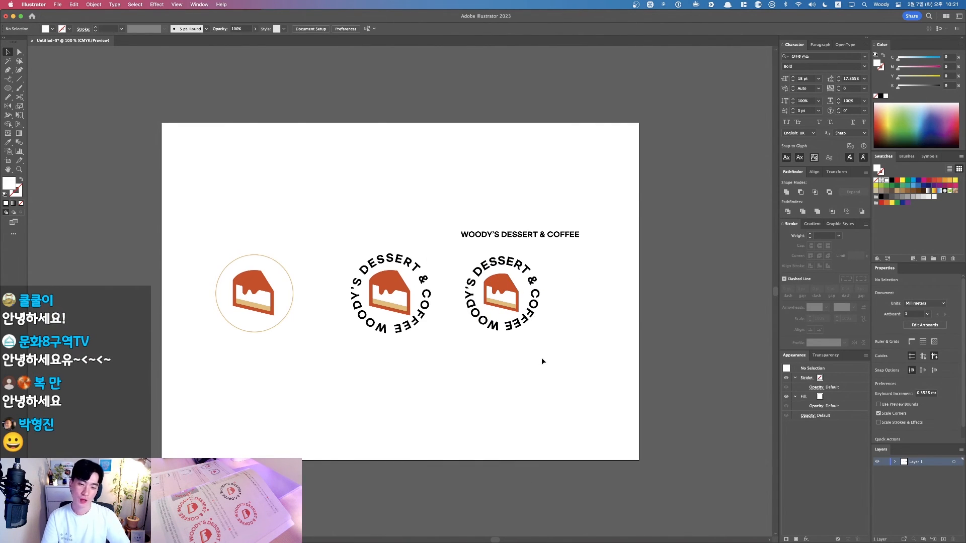
Shrink the duplicate's cake slice a little further to leave more space between it and the curved text
{"action": "left_click", "coordinate": [501, 294]}
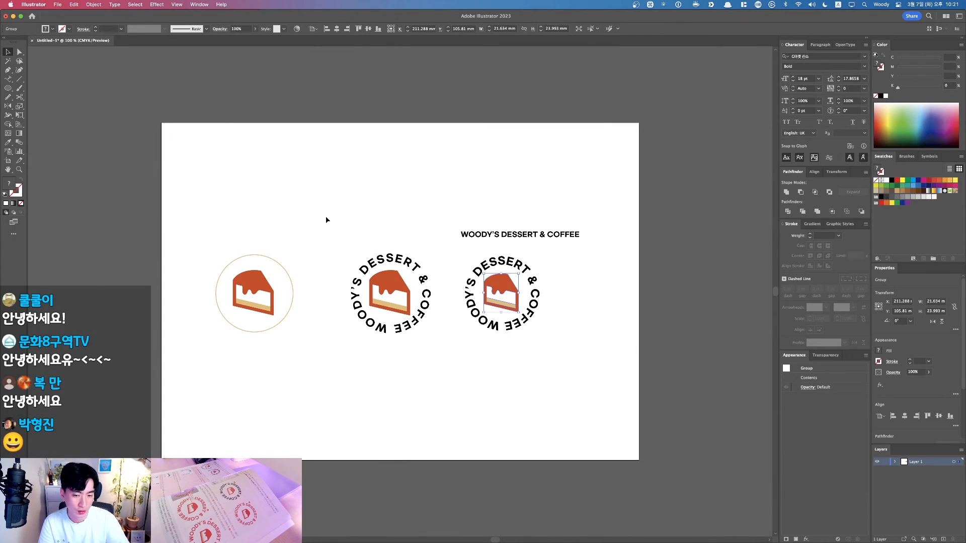
{"action": "left_click_drag", "start_coordinate": [244, 167], "coordinate": [672, 401]}
{"action": "left_click", "coordinate": [472, 301]}
{"action": "left_click", "coordinate": [485, 282]}
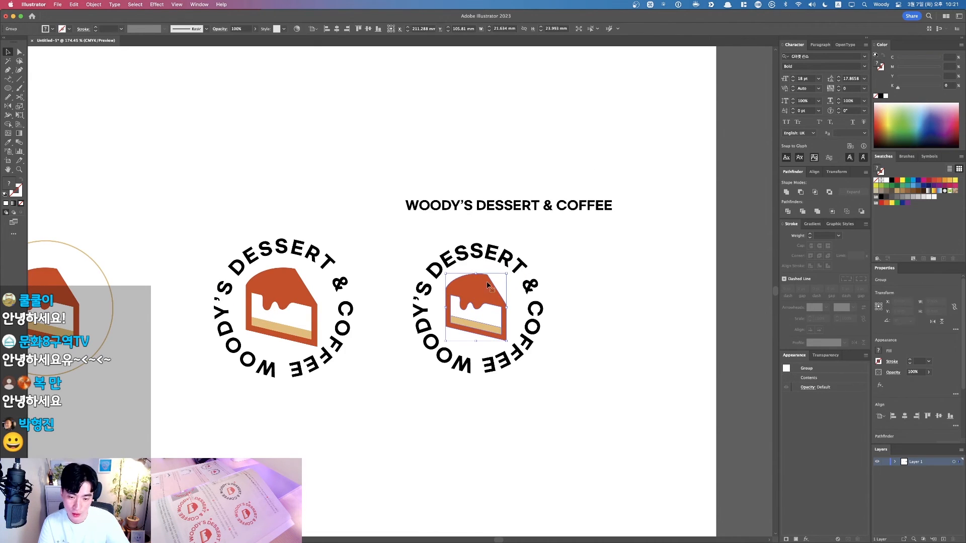
{"action": "left_click_drag", "start_coordinate": [506, 273], "coordinate": [503, 280]}
{"action": "left_click", "coordinate": [628, 285]}
{"action": "key", "text": "super+1"}
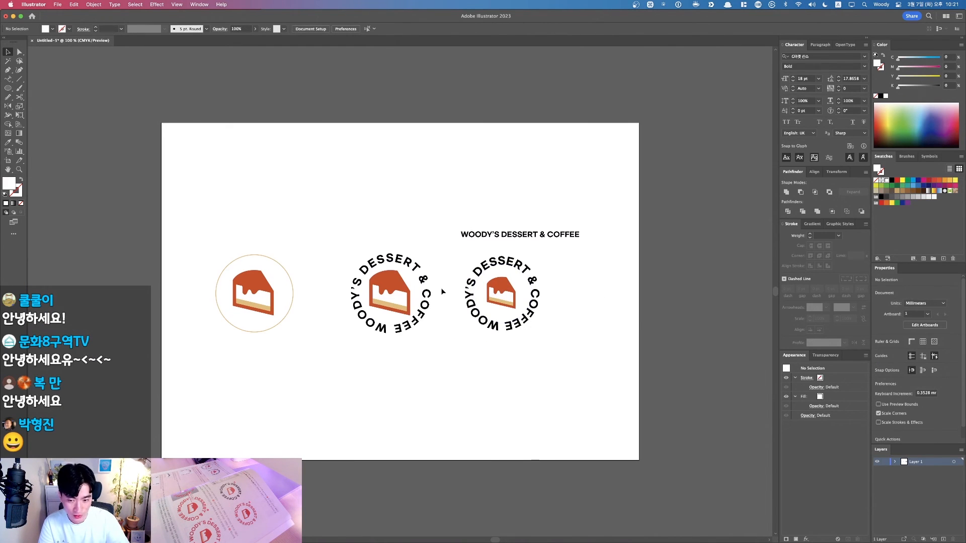
Move the circled logo, the first text-wrapped logo and the straight brand text up beyond the artboard, leaving only the duplicate on it
{"action": "left_click_drag", "start_coordinate": [234, 283], "coordinate": [488, 390]}
{"action": "key", "text": "space"}
{"action": "left_click_drag", "start_coordinate": [322, 312], "coordinate": [323, 86]}
{"action": "left_click_drag", "start_coordinate": [554, 255], "coordinate": [553, 77]}
{"action": "left_click", "coordinate": [413, 221]}
Recolor the duplicate's curved brand text with the red-orange sampled from the top of the cake slice
{"action": "key", "text": "super+space"}
{"action": "left_click_drag", "start_coordinate": [598, 305], "coordinate": [648, 307]}
{"action": "left_click", "coordinate": [573, 268]}
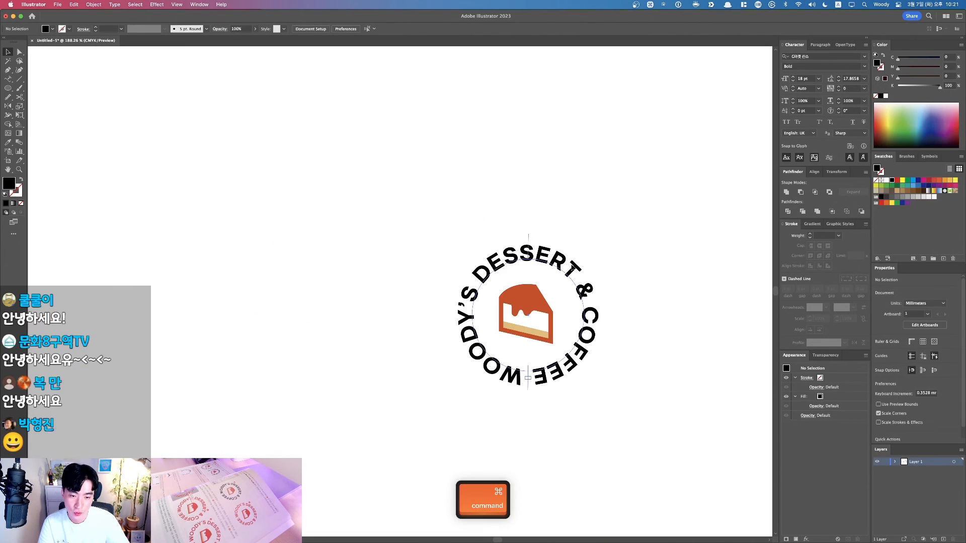
{"action": "key", "text": "i"}
{"action": "left_click", "coordinate": [529, 284]}
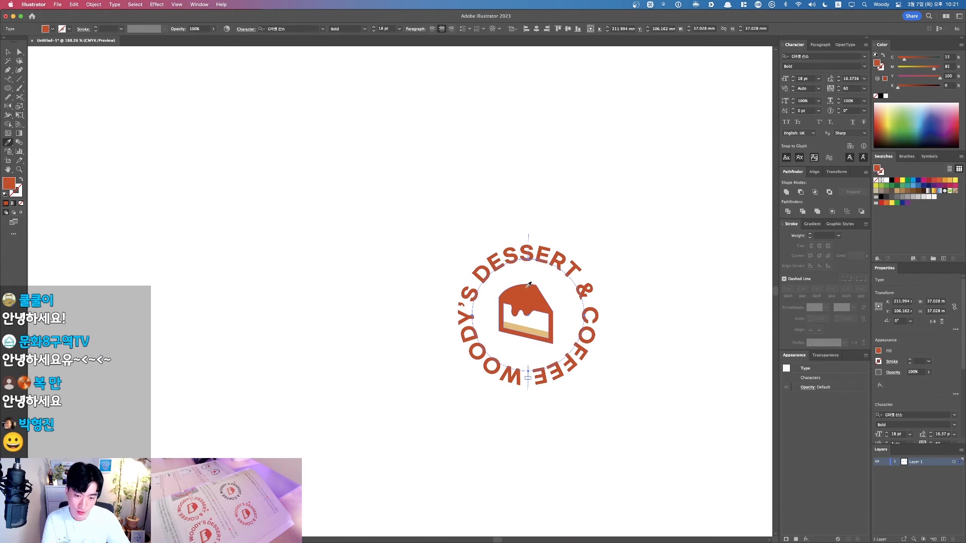
Group the cake slice with its curved text and center the group horizontally and vertically on the artboard
{"action": "key", "text": "super+1"}
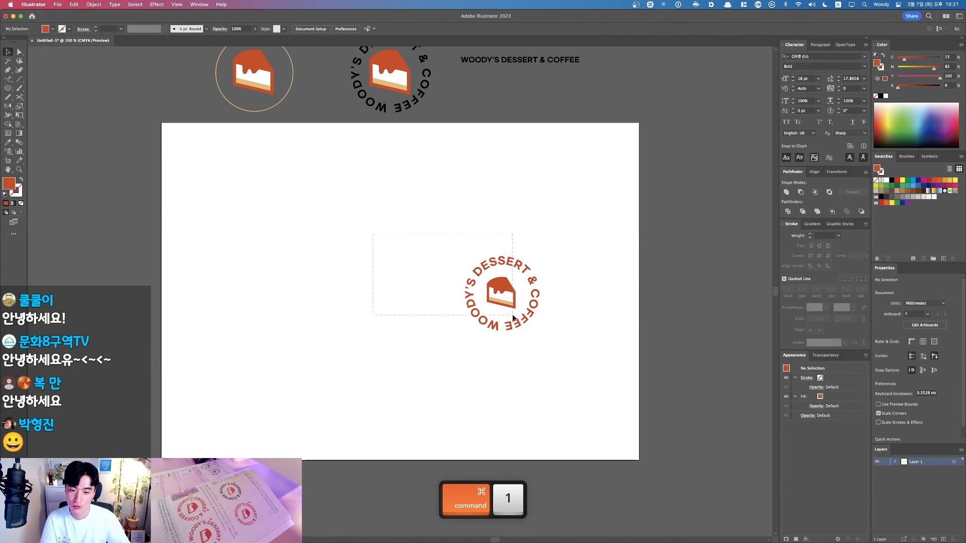
{"action": "left_click", "coordinate": [498, 289], "text": "shift"}
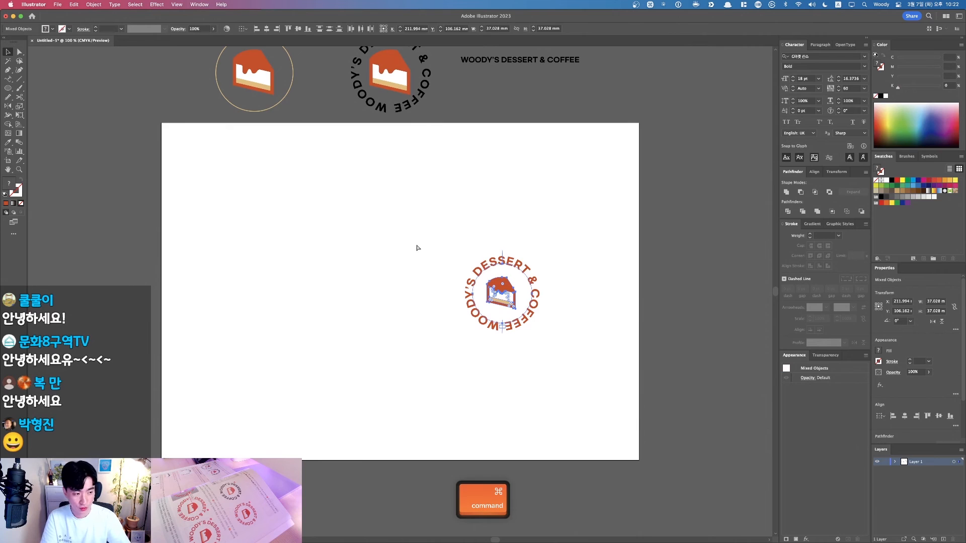
{"action": "key", "text": "super+g"}
{"action": "left_click", "coordinate": [257, 28]}
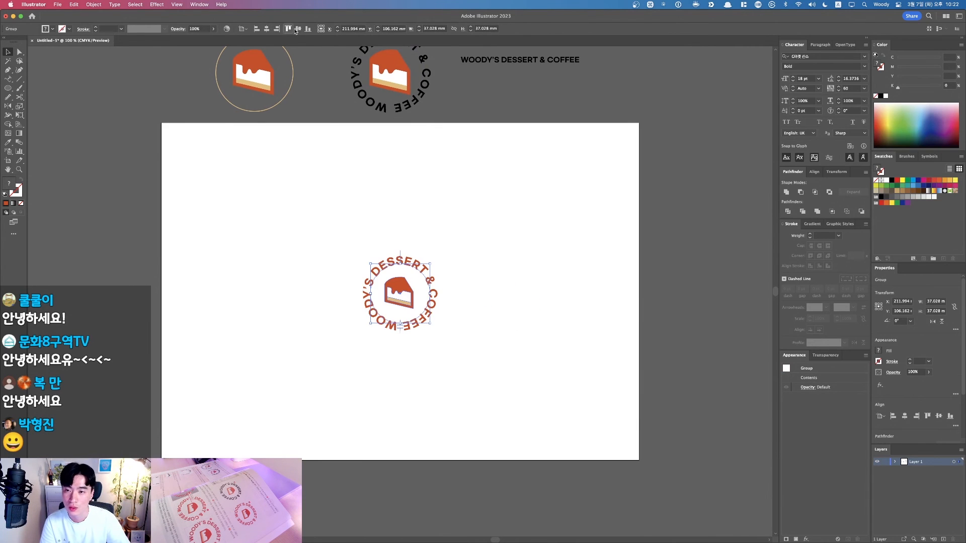
{"action": "left_click", "coordinate": [298, 29]}
{"action": "left_click", "coordinate": [476, 246]}
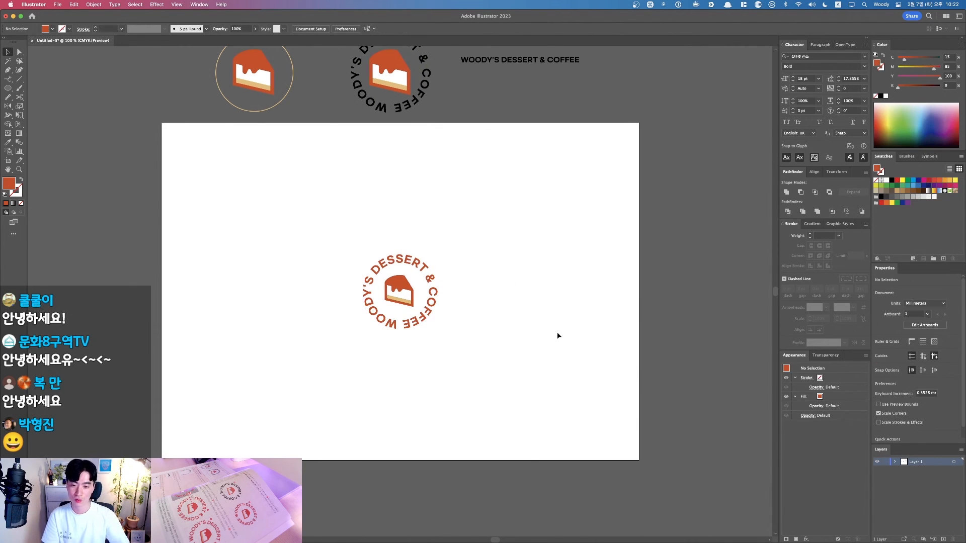
{"action": "key", "text": "super+1"}
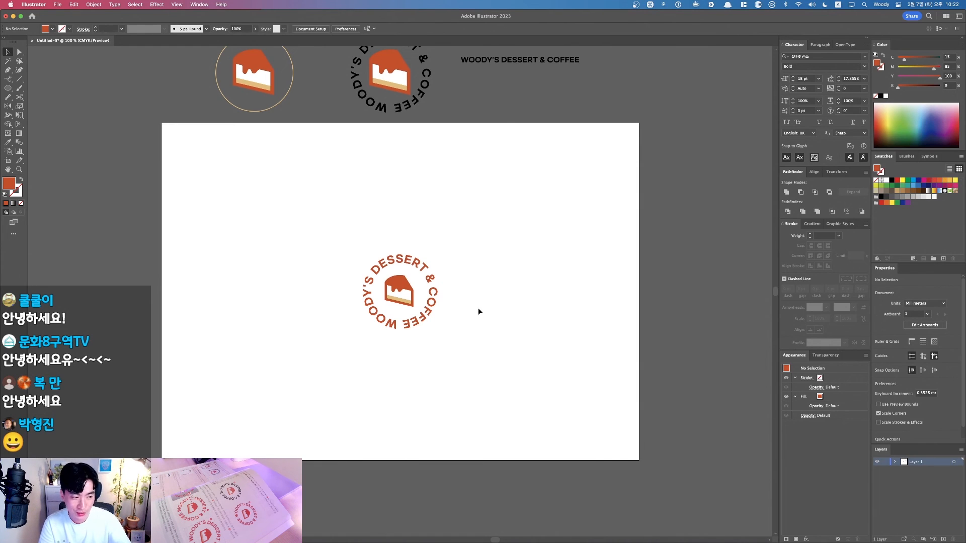
{"action": "key", "text": "v"}
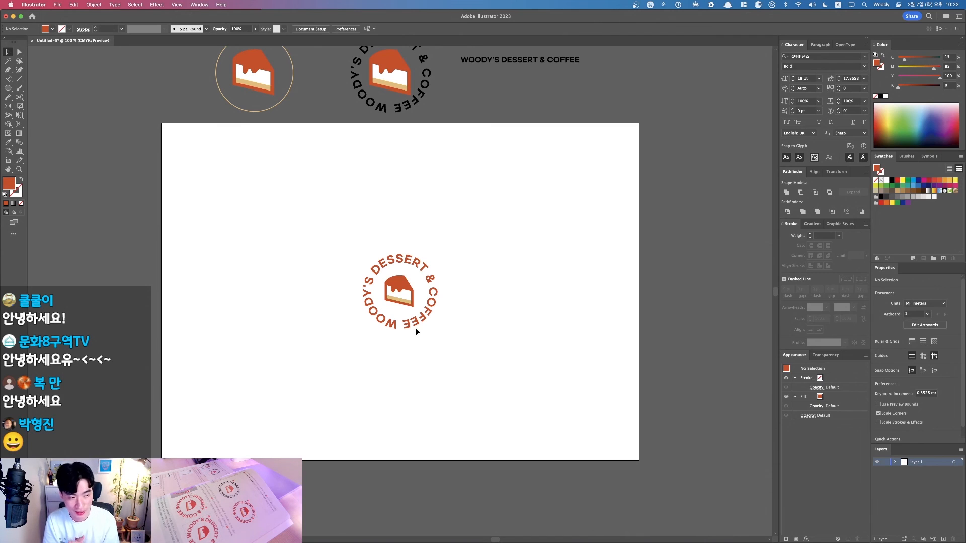
{"action": "key", "text": "super+alt+2"}
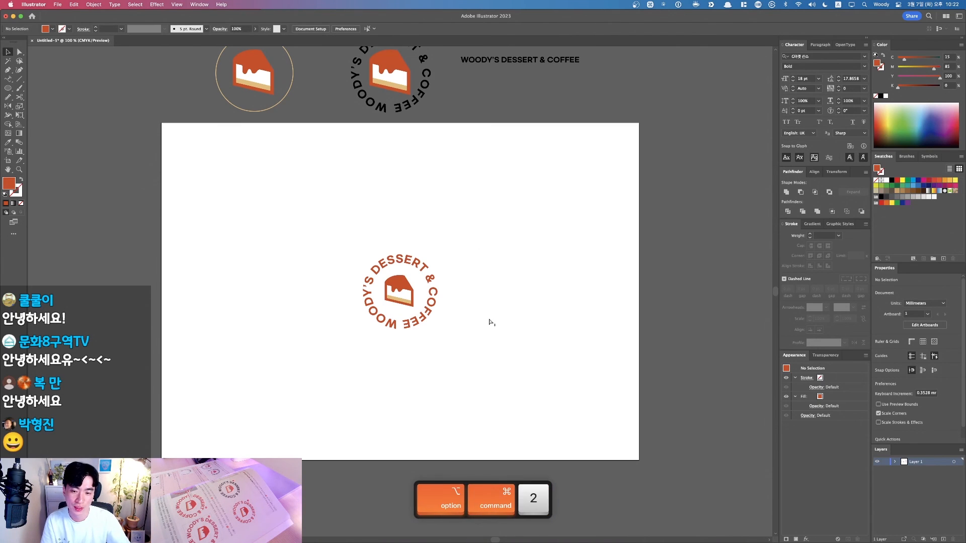
{"action": "key", "text": "v"}
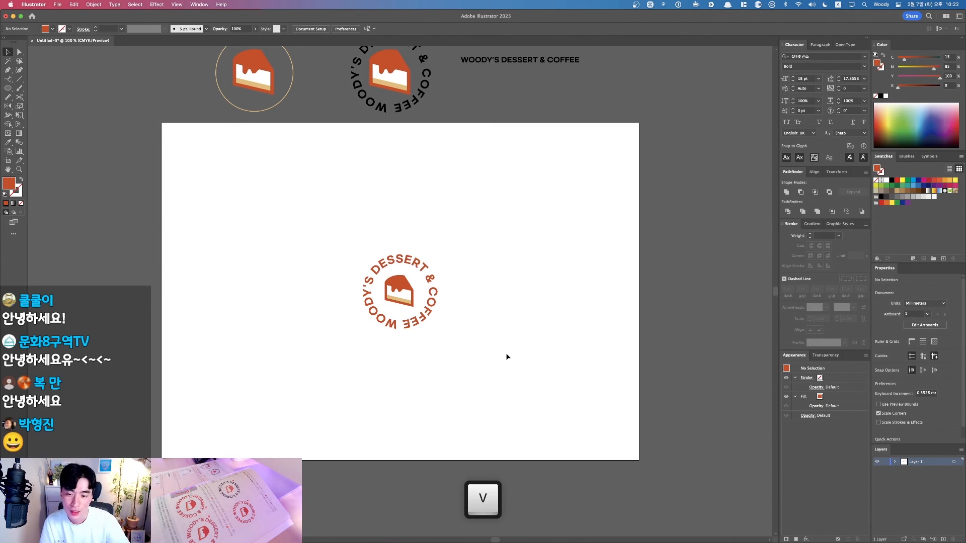
{"action": "scroll", "coordinate": [506, 357], "scroll_direction": "down", "scroll_amount": 2}
{"action": "key", "text": "super+a"}
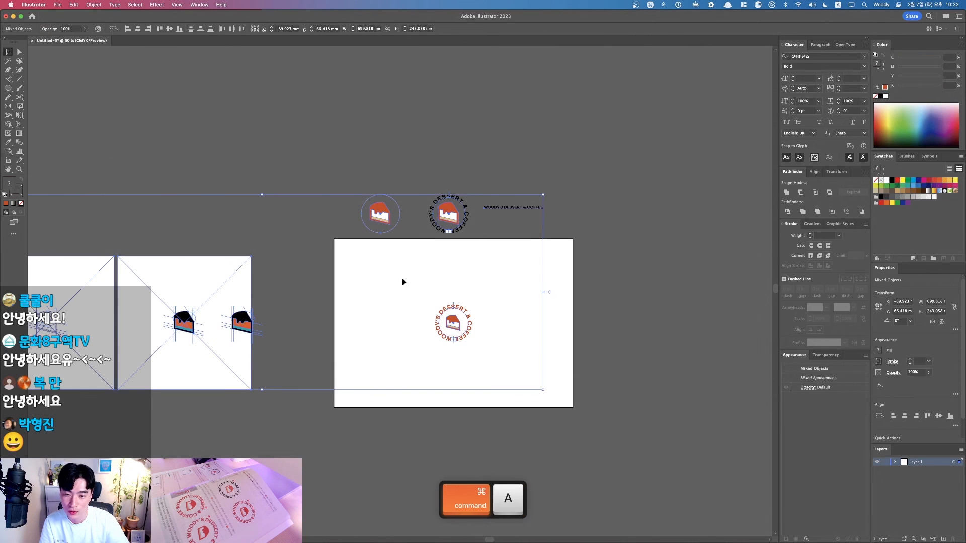
{"action": "left_click_drag", "start_coordinate": [406, 287], "coordinate": [548, 297]}
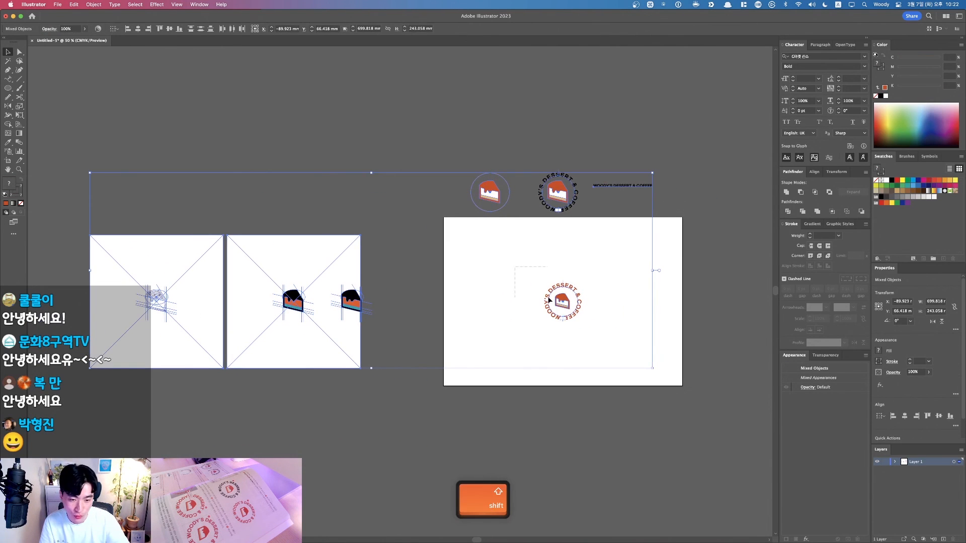
{"action": "left_click_drag", "start_coordinate": [608, 355], "coordinate": [608, 355]}
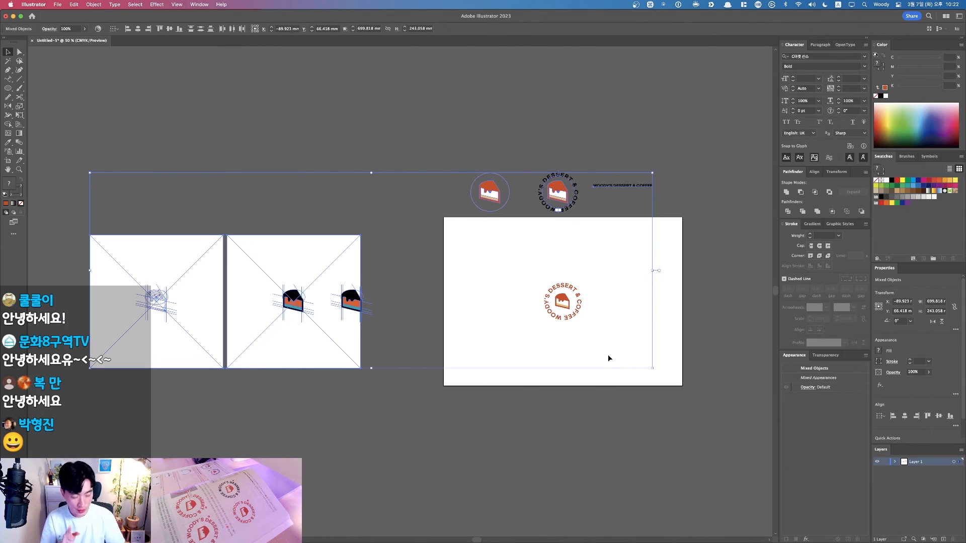
{"action": "key", "text": "BackSpace"}
{"action": "key", "text": "super+z"}
{"action": "left_click", "coordinate": [612, 353]}
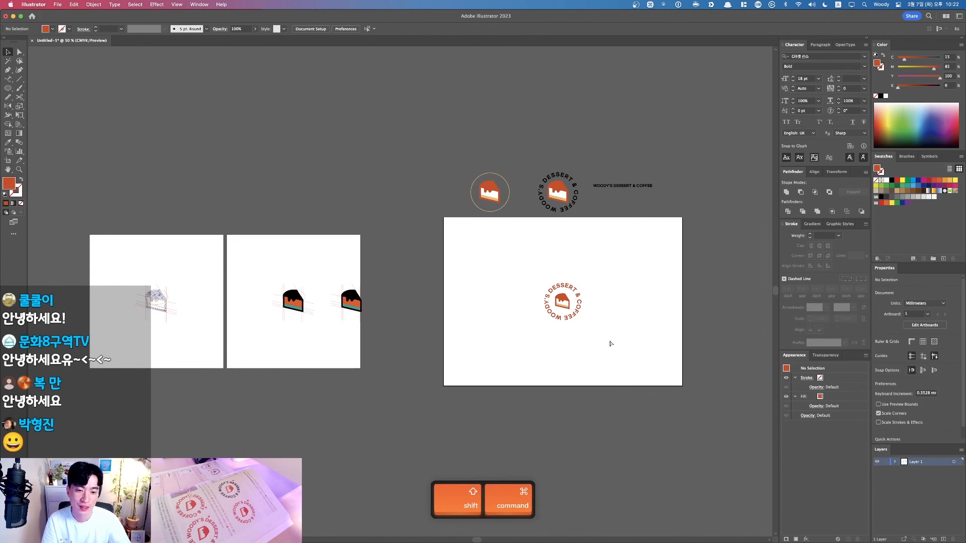
Save the document to the desktop as Untitled-5.ai in Adobe Illustrator format
{"action": "key", "text": "shift+super+s"}
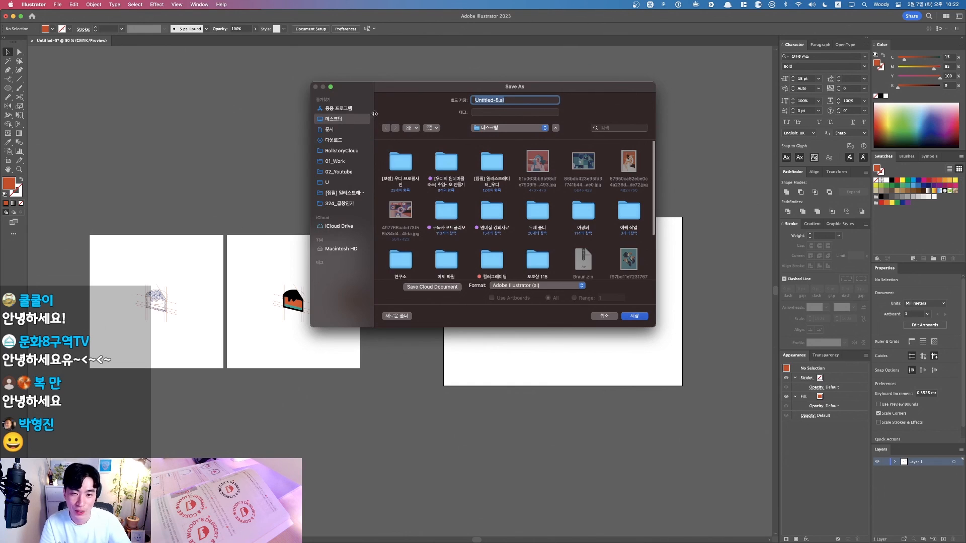
{"action": "left_click", "coordinate": [633, 317]}
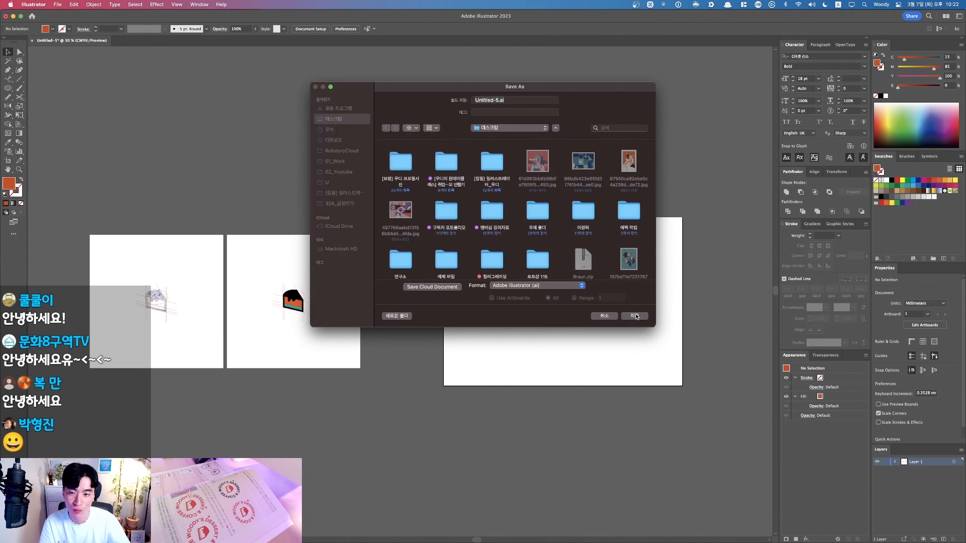
{"action": "left_click", "coordinate": [530, 351]}
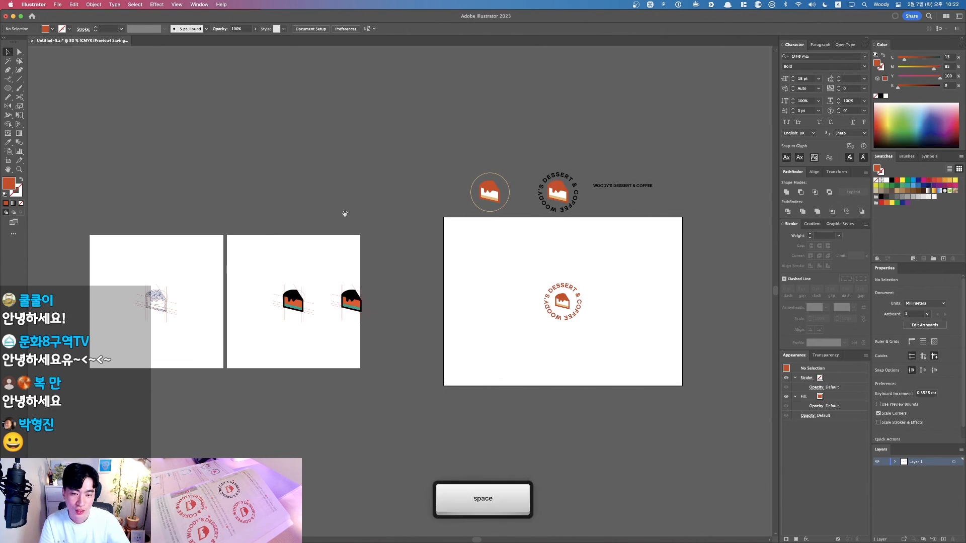
Convert the curved brand text around the cake slice on the artboard to outlines
{"action": "key", "text": "super+space"}
{"action": "left_click_drag", "start_coordinate": [573, 291], "coordinate": [618, 334]}
{"action": "left_click_drag", "start_coordinate": [575, 254], "coordinate": [451, 400]}
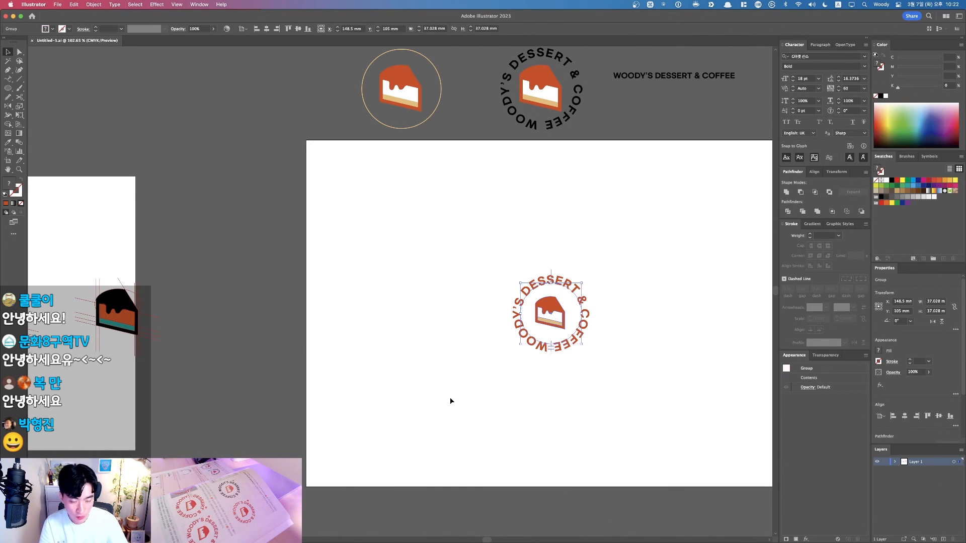
{"action": "key", "text": "shift+super+o"}
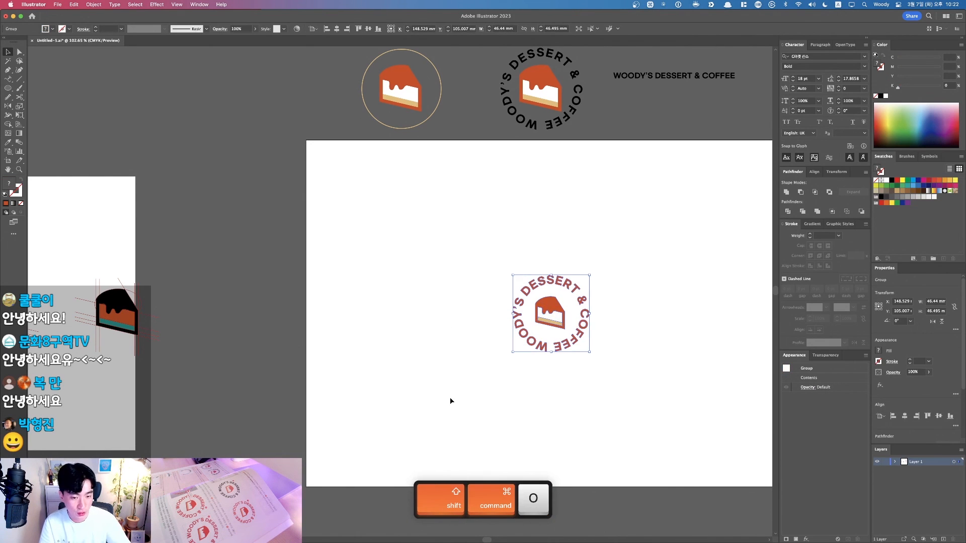
{"action": "left_click", "coordinate": [93, 5]}
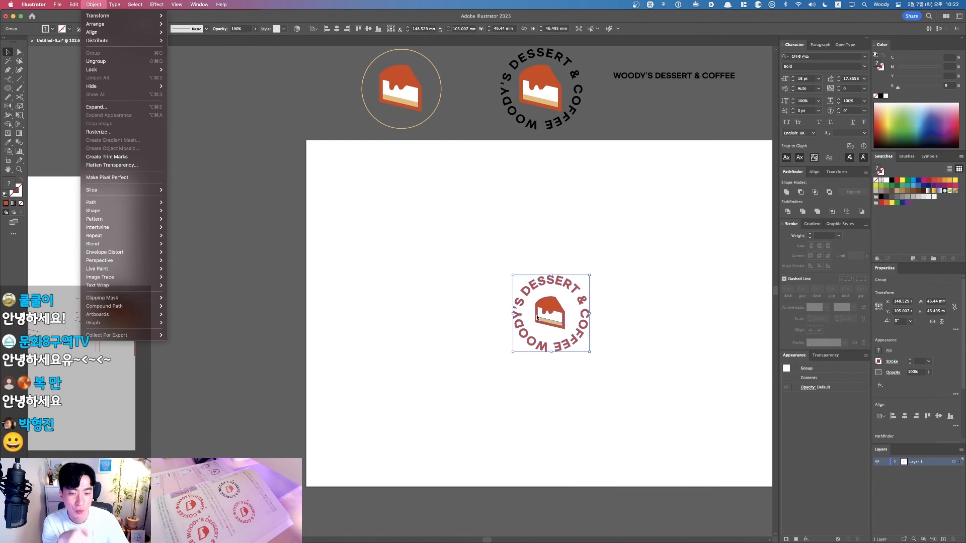
{"action": "left_click", "coordinate": [101, 107]}
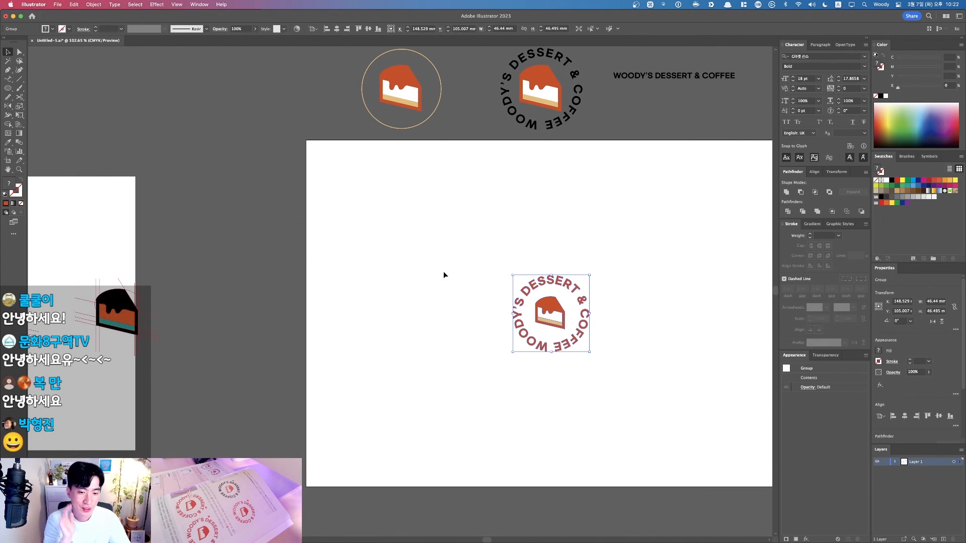
{"action": "key", "text": "super+space"}
{"action": "left_click_drag", "start_coordinate": [311, 188], "coordinate": [643, 389]}
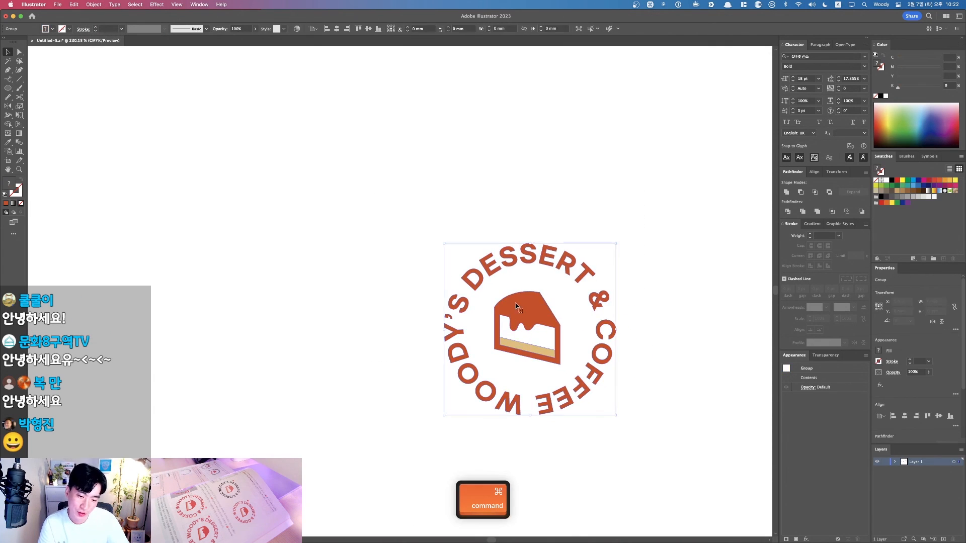
{"action": "key", "text": "super+z"}
{"action": "left_click", "coordinate": [432, 227]}
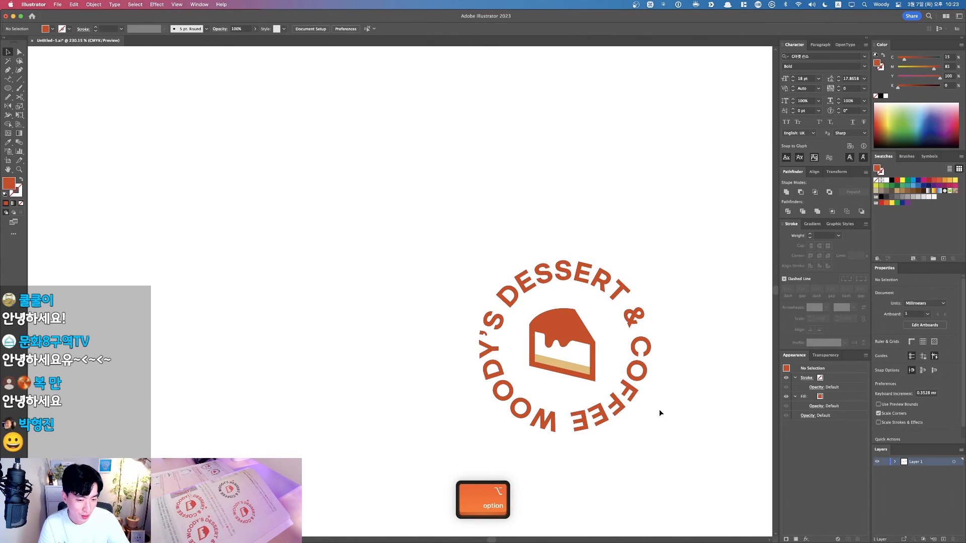
Unlock all objects and delete everything except the outlined logo on the artboard
{"action": "scroll", "coordinate": [659, 409], "scroll_direction": "down", "scroll_amount": 3}
{"action": "left_click_drag", "start_coordinate": [658, 408], "coordinate": [554, 382]}
{"action": "scroll", "coordinate": [506, 381], "scroll_direction": "down", "scroll_amount": 1}
{"action": "key", "text": "alt+super+2"}
{"action": "key", "text": "super+a"}
{"action": "scroll", "coordinate": [550, 387], "scroll_direction": "down", "scroll_amount": 1}
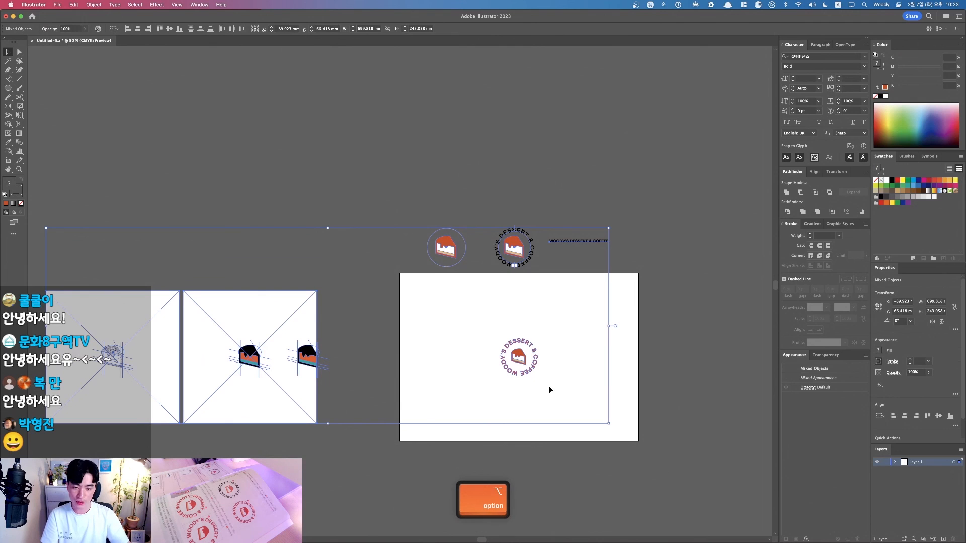
{"action": "left_click", "coordinate": [522, 355], "text": "shift"}
{"action": "key", "text": "BackSpace"}
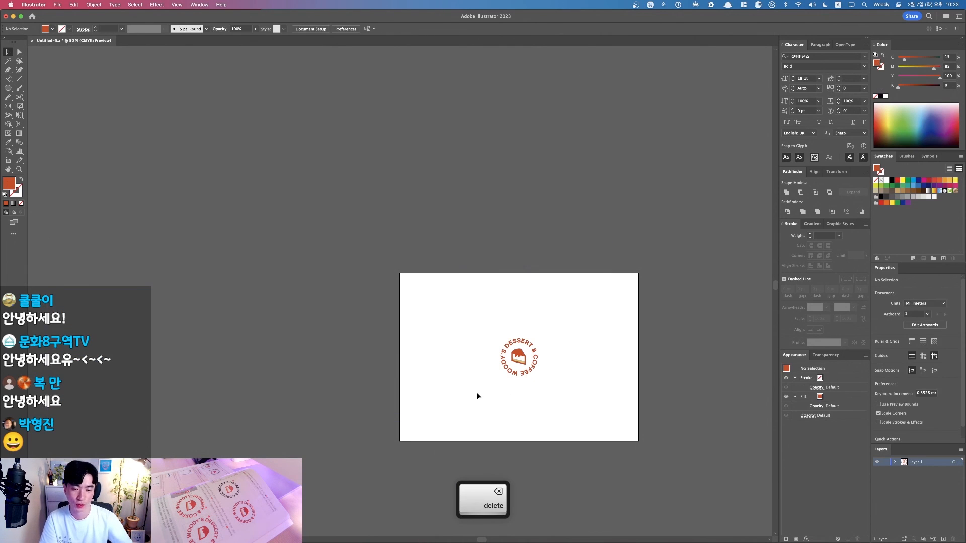
{"action": "left_click_drag", "start_coordinate": [297, 243], "coordinate": [683, 492]}
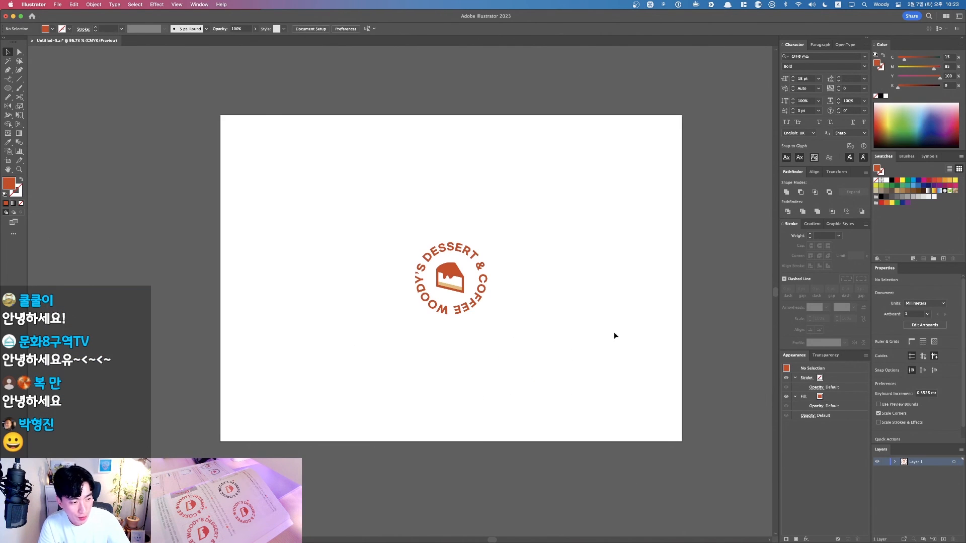
Save the cleaned-up document as a separate Adobe Illustrator file named Untitled-5_.ai on the desktop
{"action": "key", "text": "shift+super+s"}
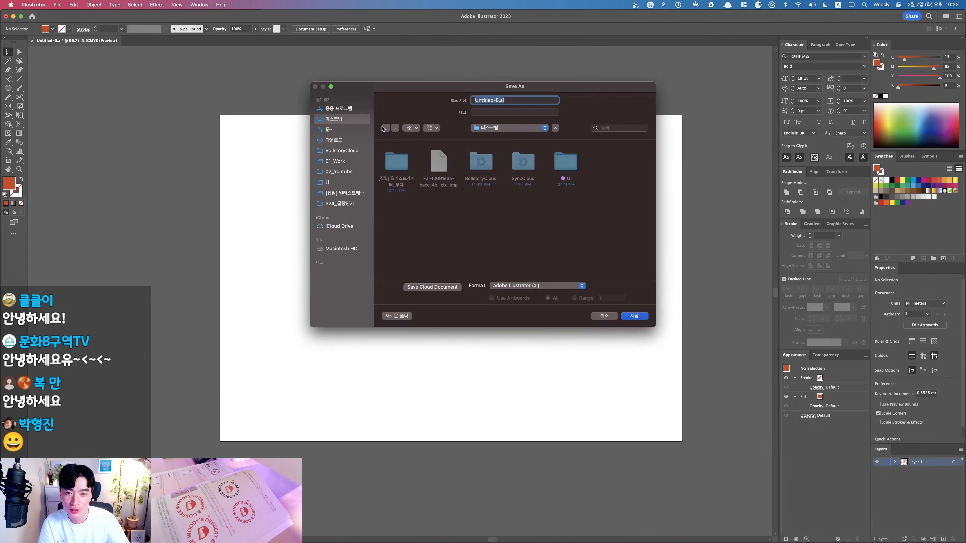
{"action": "left_click", "coordinate": [497, 100]}
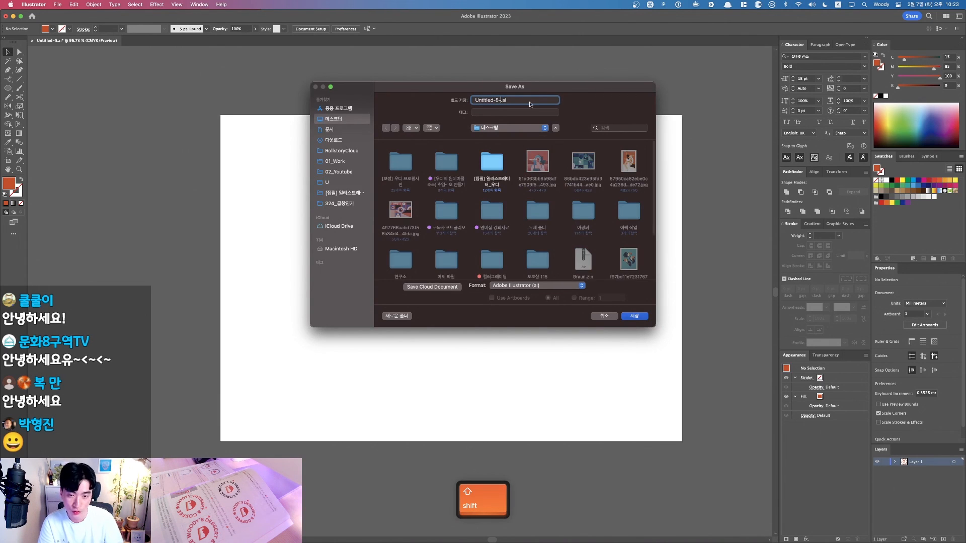
{"action": "type", "text": "_"}
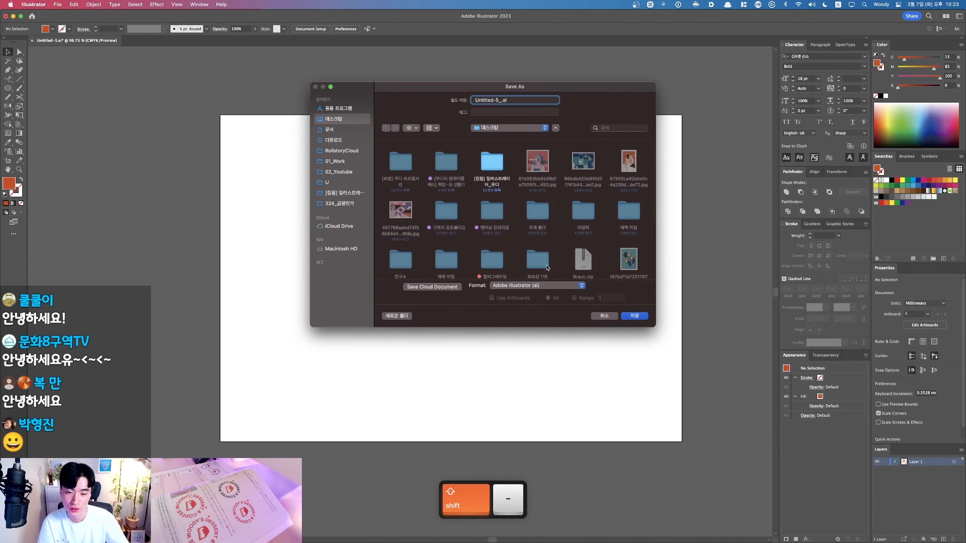
{"action": "left_click", "coordinate": [634, 316]}
{"action": "left_click", "coordinate": [523, 349]}
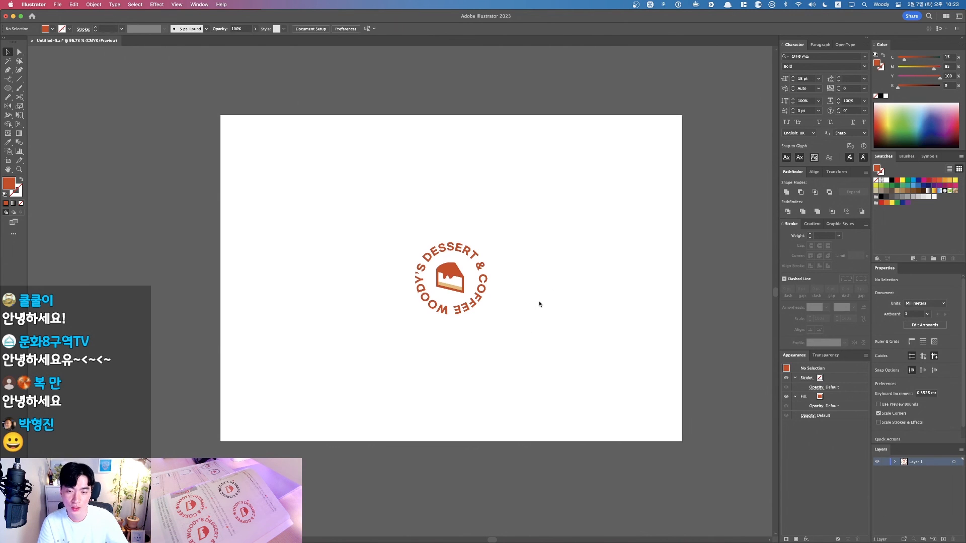
Switch to the Finder desktop, preview Untitled-5_.ai and Untitled-5.ai to compare them, and return to Illustrator
{"action": "key", "text": "F11"}
{"action": "left_click", "coordinate": [941, 153]}
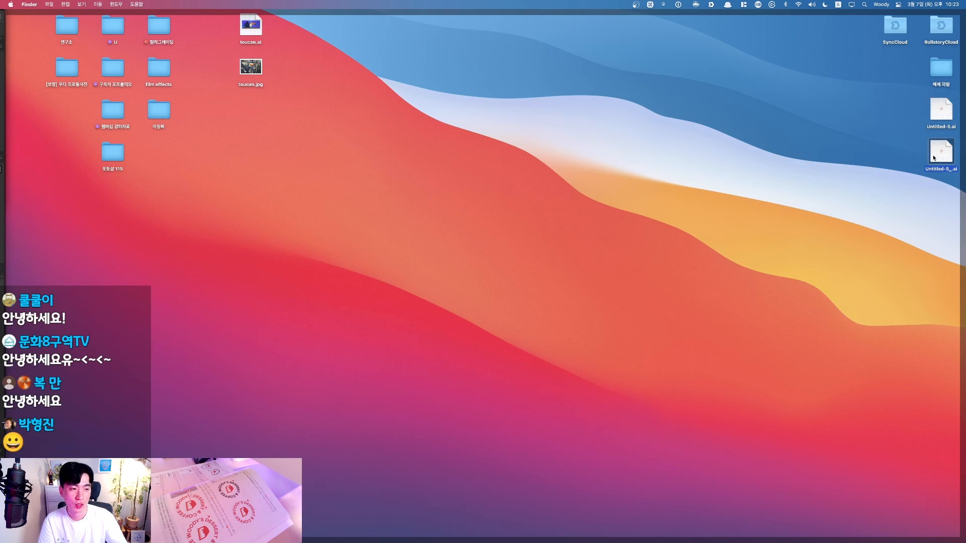
{"action": "key", "text": "space"}
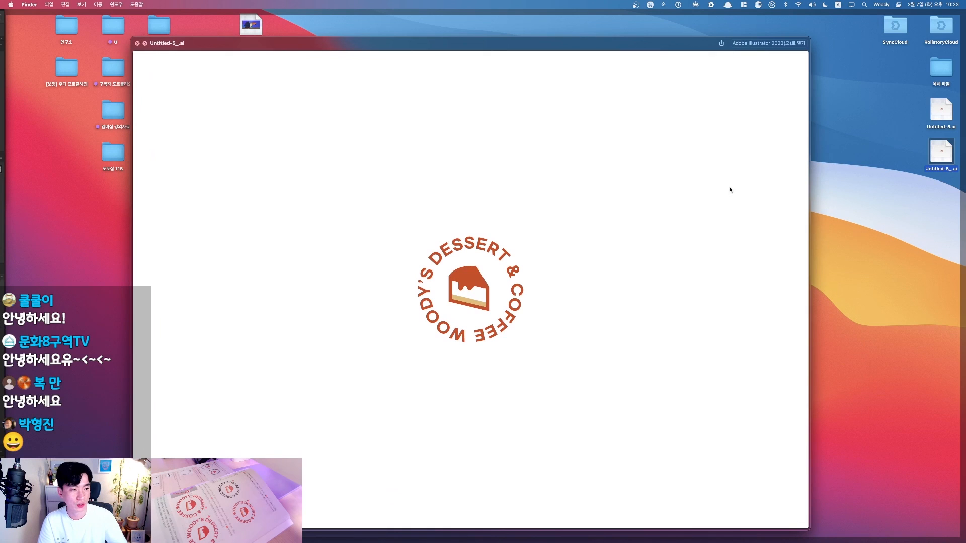
{"action": "left_click", "coordinate": [941, 109]}
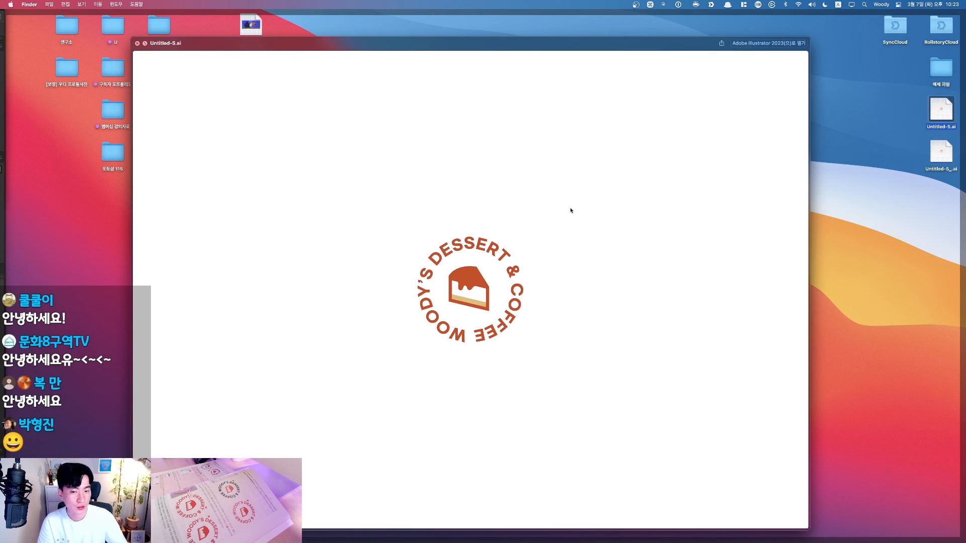
{"action": "left_click", "coordinate": [936, 153]}
{"action": "key", "text": "space"}
{"action": "key", "text": "F11"}
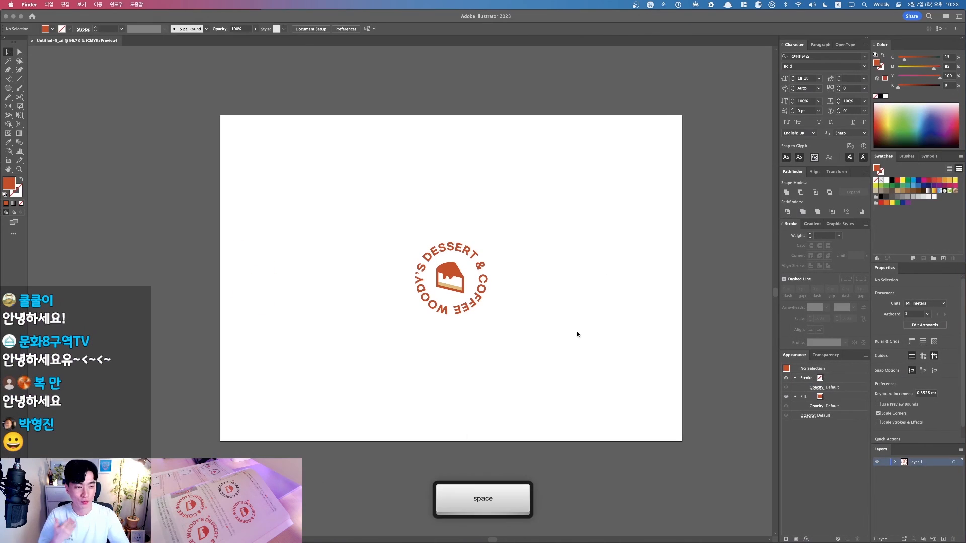
Examine the logo's lettering and cake-slice paths up close in outline view
{"action": "left_click", "coordinate": [519, 355]}
{"action": "left_click_drag", "start_coordinate": [408, 215], "coordinate": [539, 351]}
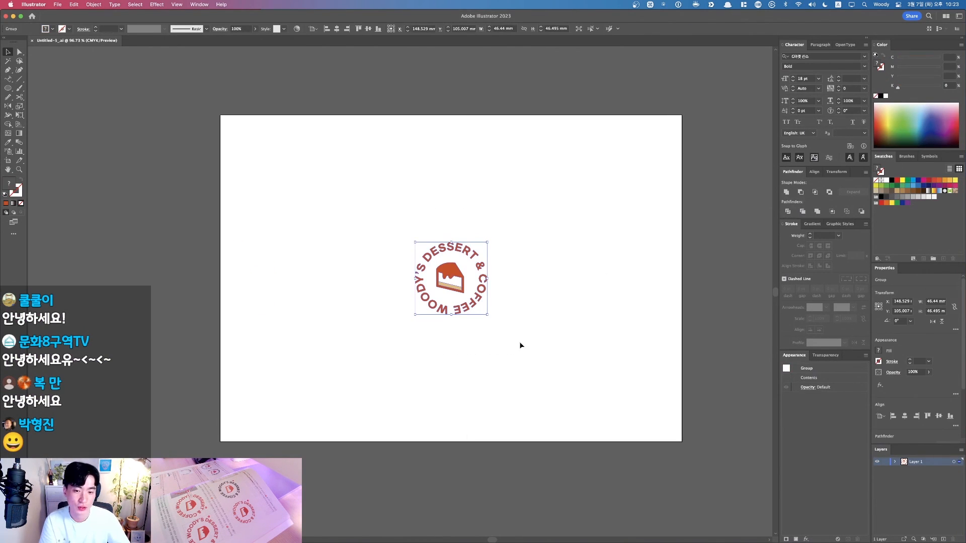
{"action": "left_click", "coordinate": [519, 342]}
{"action": "key", "text": "super+y"}
{"action": "left_click_drag", "start_coordinate": [349, 230], "coordinate": [553, 363]}
{"action": "left_click_drag", "start_coordinate": [452, 338], "coordinate": [476, 352]}
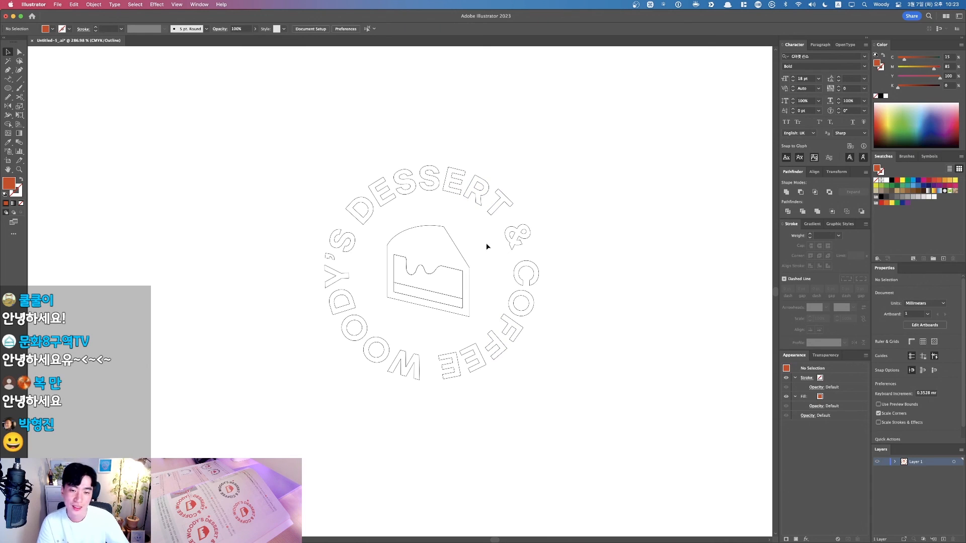
{"action": "left_click", "coordinate": [499, 213]}
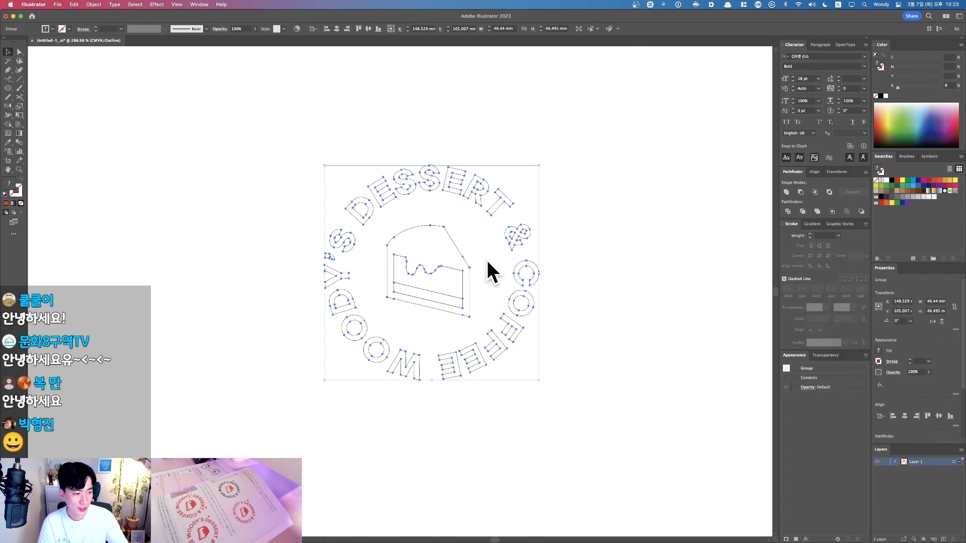
{"action": "left_click", "coordinate": [535, 241], "text": "super"}
Return to the full-color preview and fit the whole artboard in the window
{"action": "key", "text": "super+y"}
{"action": "key", "text": "super+minus"}
{"action": "key", "text": "super+minus"}
{"action": "key", "text": "space"}
{"action": "left_click_drag", "start_coordinate": [608, 221], "coordinate": [591, 273]}
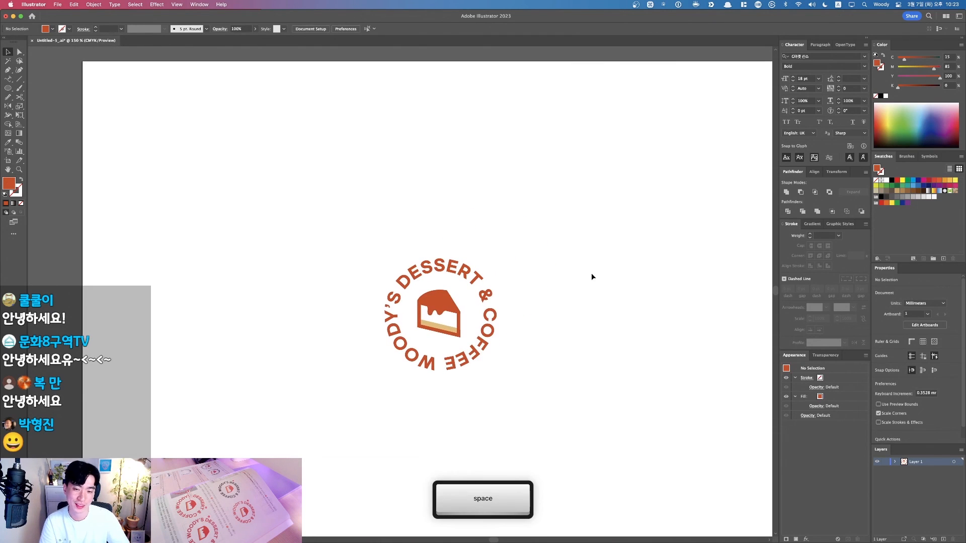
{"action": "key", "text": "super+0"}
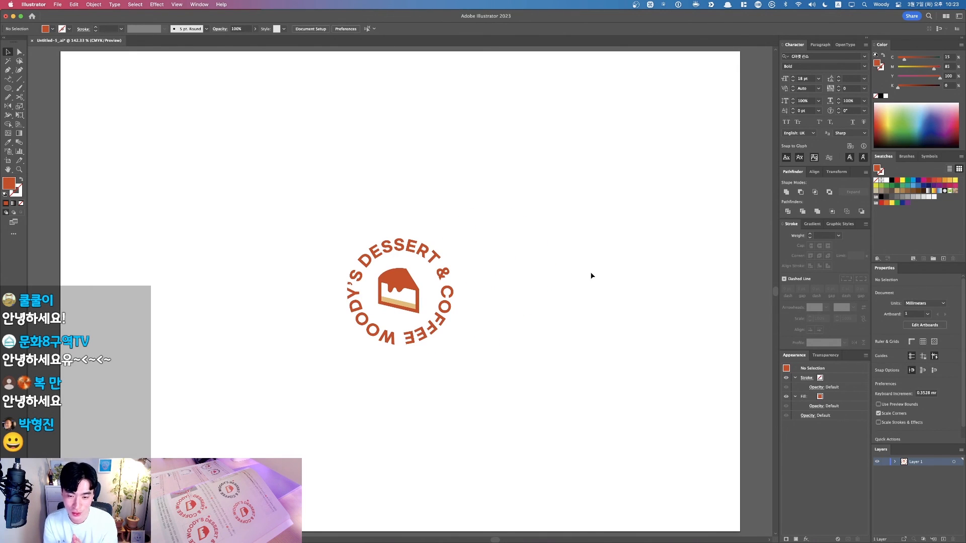